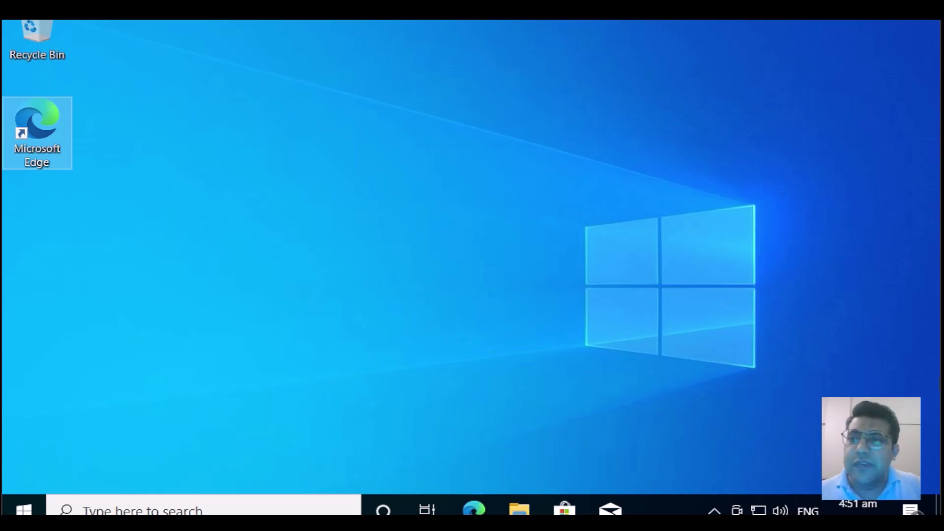
Step: Launch Edge, search Bing for 'xampp', and open the Download XAMPP - Apache Friends result
double_click(37, 152)
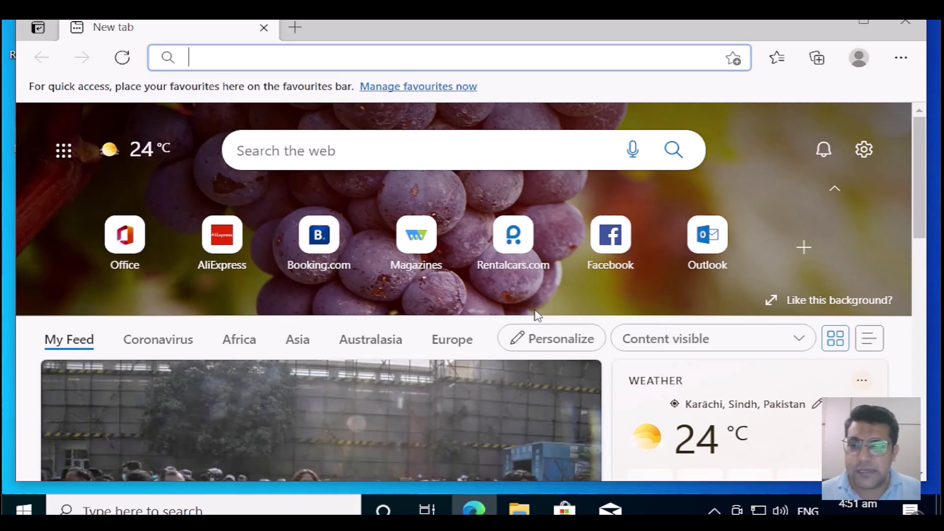
text(xam)
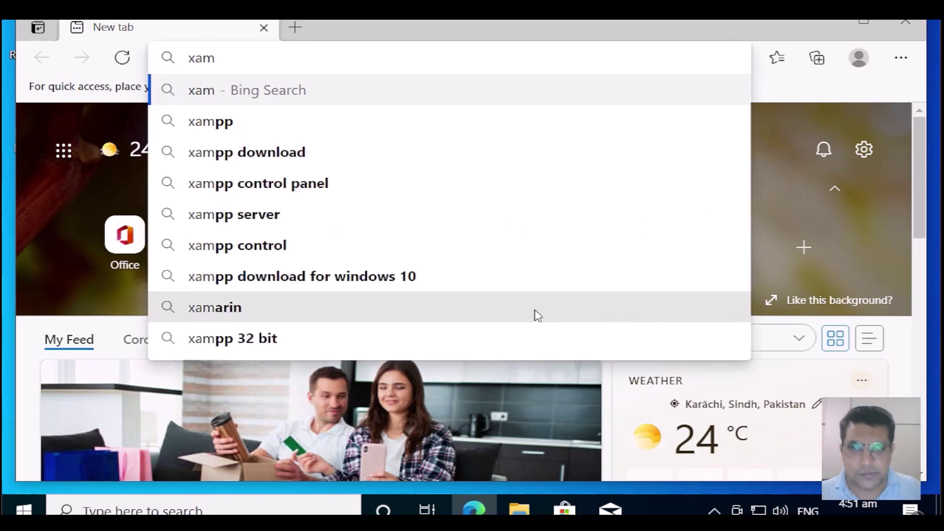
key(Down)
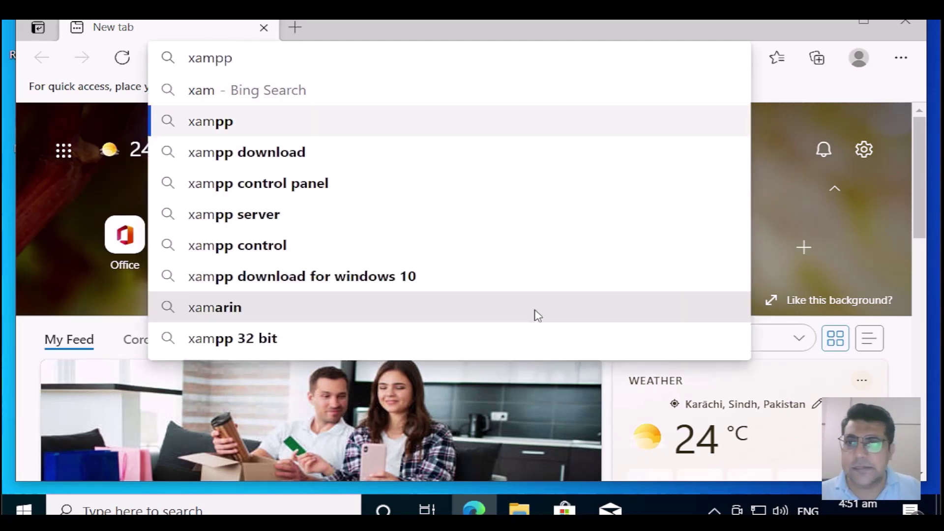
key(Return)
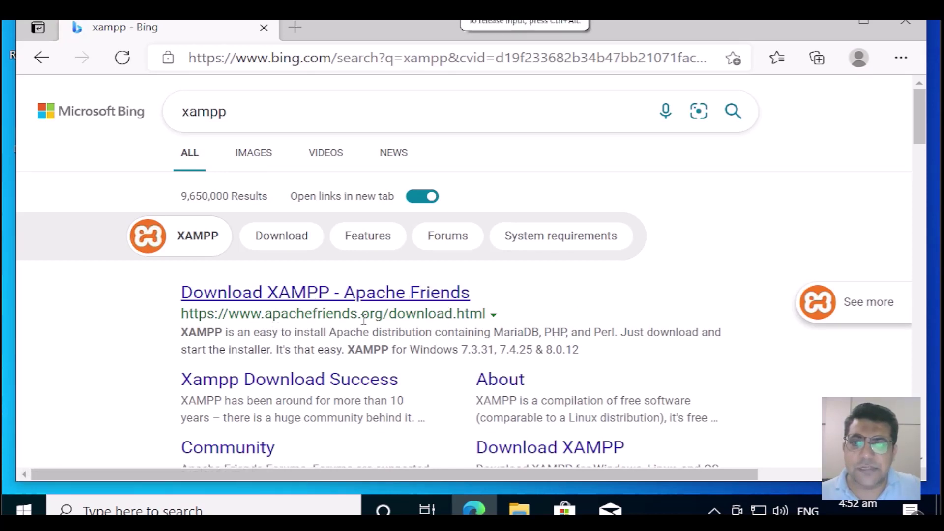
click(437, 298)
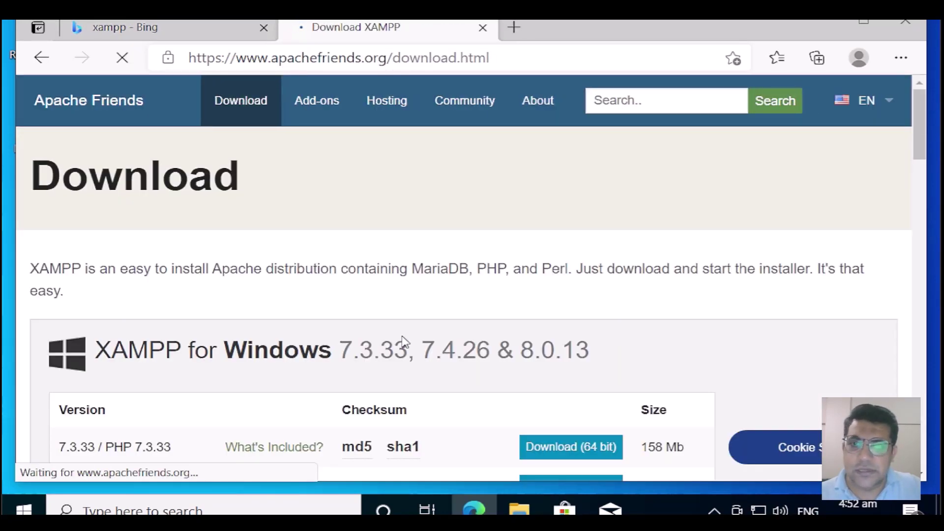
Step: From the Apache Friends home page, download the XAMPP 8.0.13 installer for Windows
scroll(402, 339, down, 3)
scroll(402, 339, up, 3)
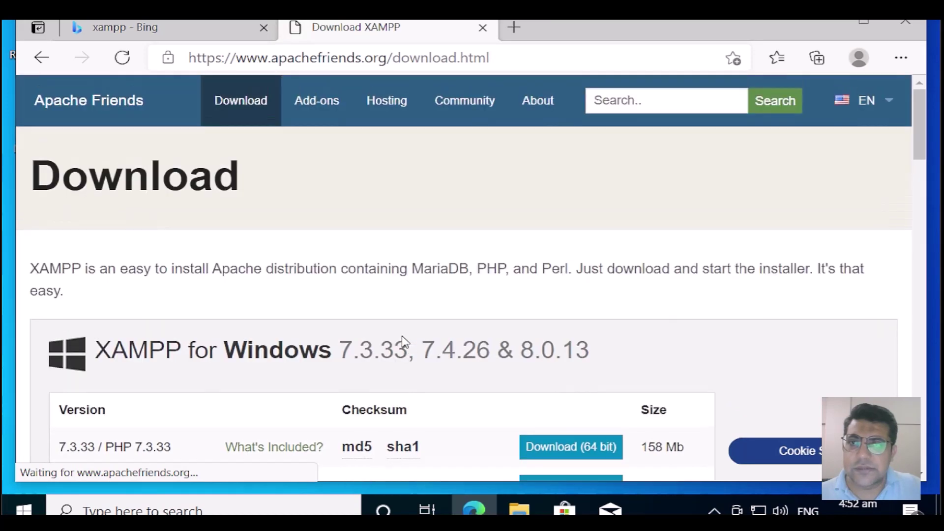
click(117, 103)
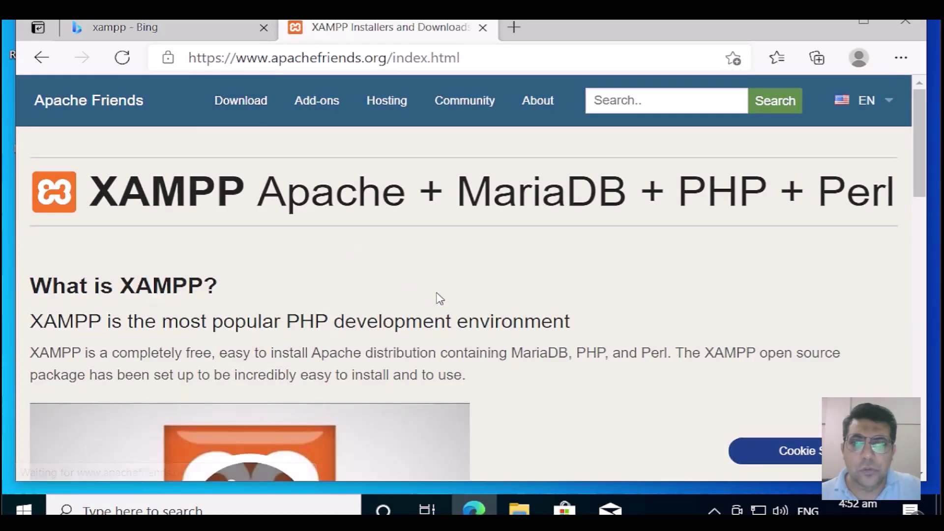
scroll(514, 350, down, 2)
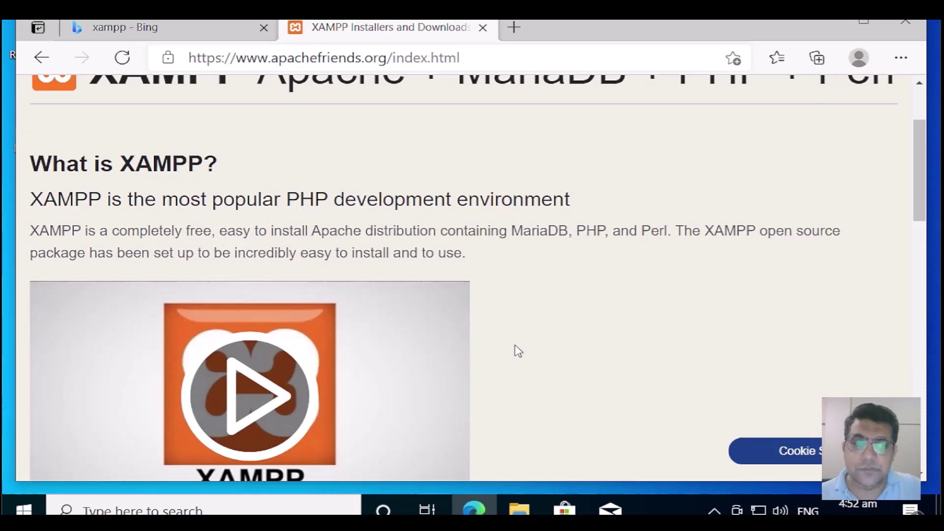
scroll(519, 351, down, 5)
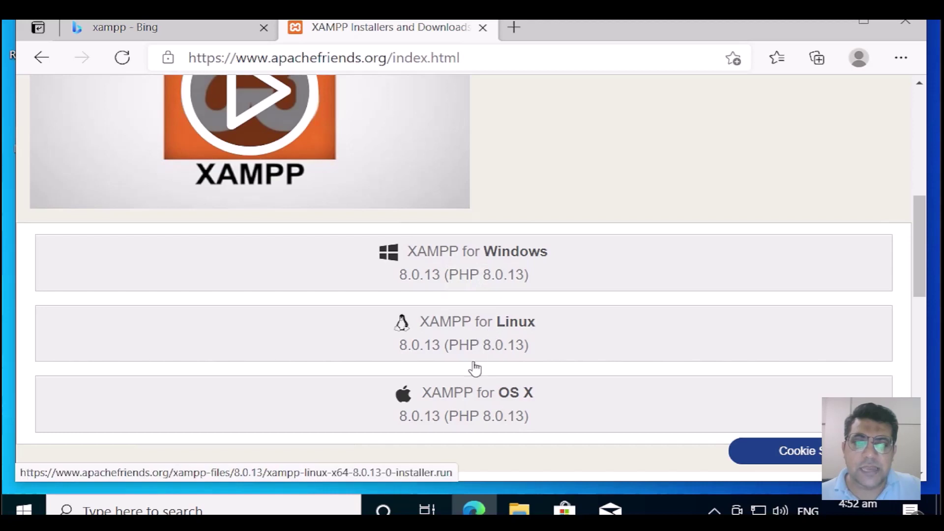
scroll(460, 390, down, 1)
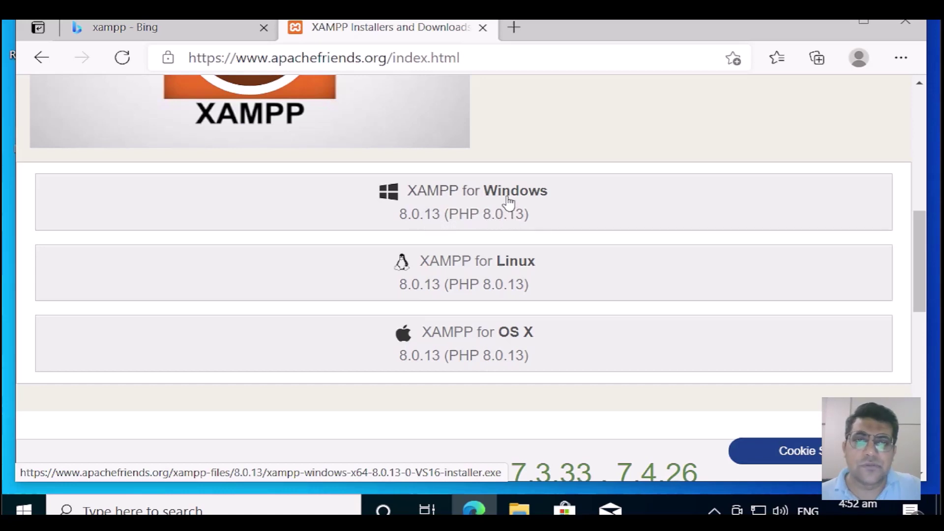
click(507, 195)
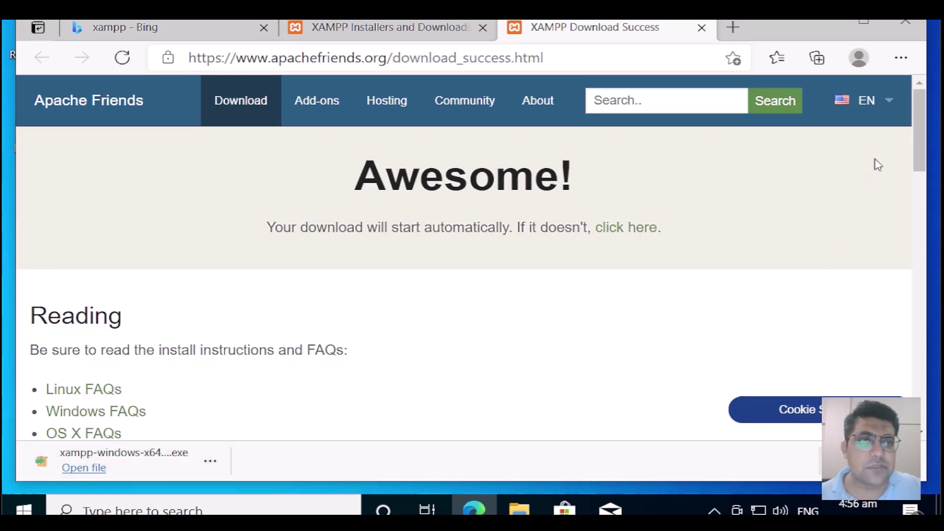
Step: Run the downloaded XAMPP installer from Edge's download bar to reach its permission prompt
mouse_move(880, 84)
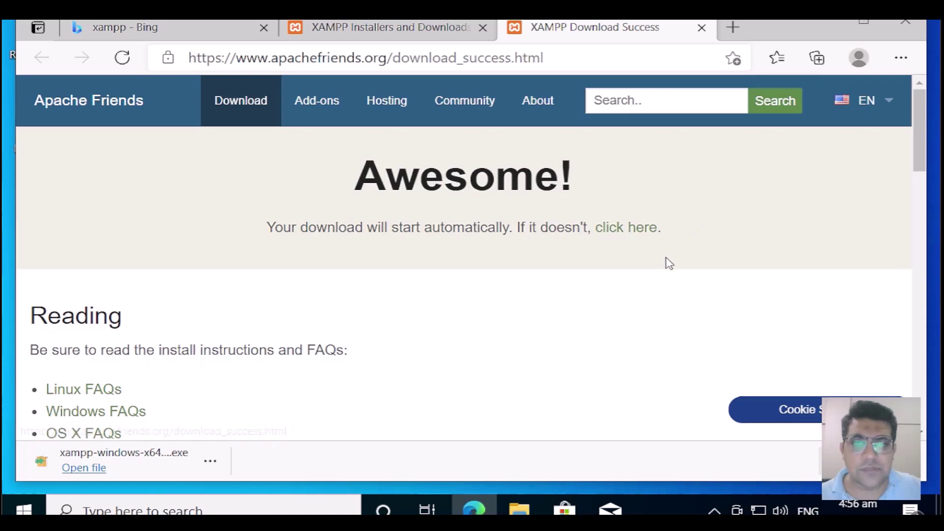
scroll(372, 355, down, 1)
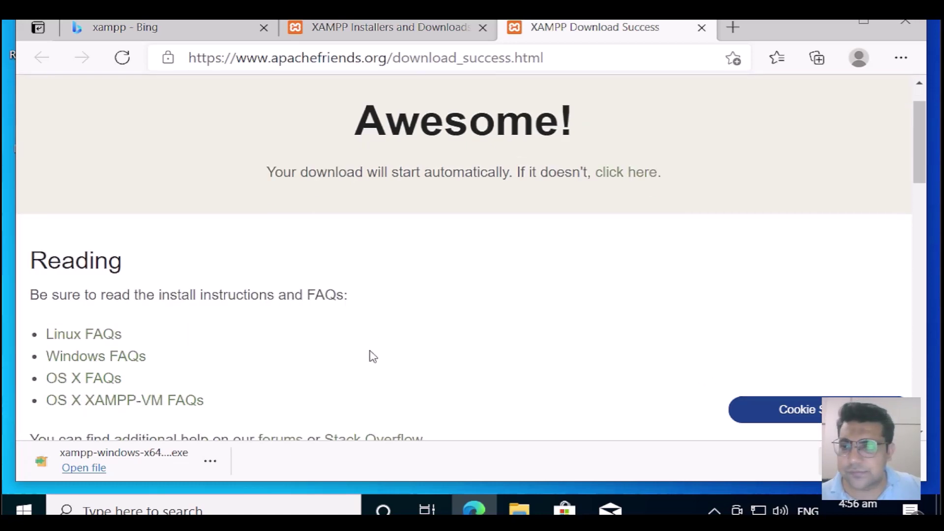
scroll(373, 357, down, 2)
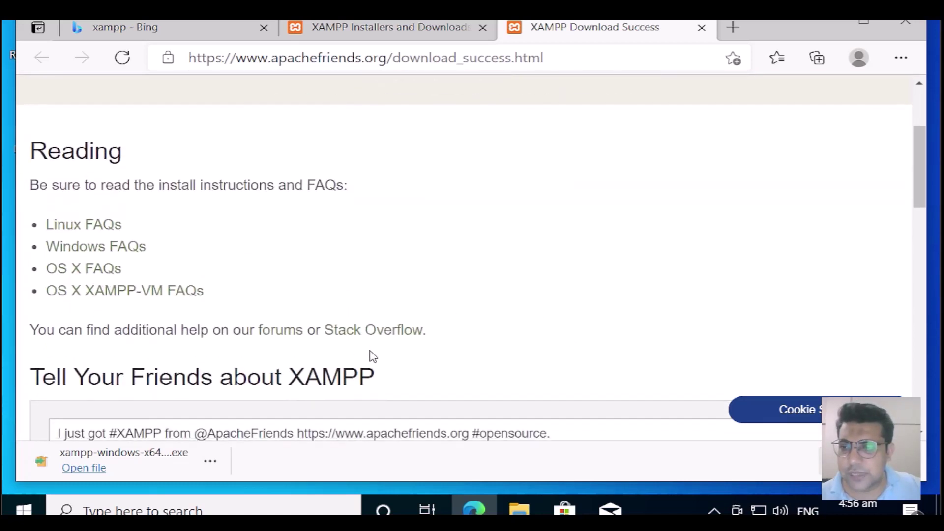
click(97, 469)
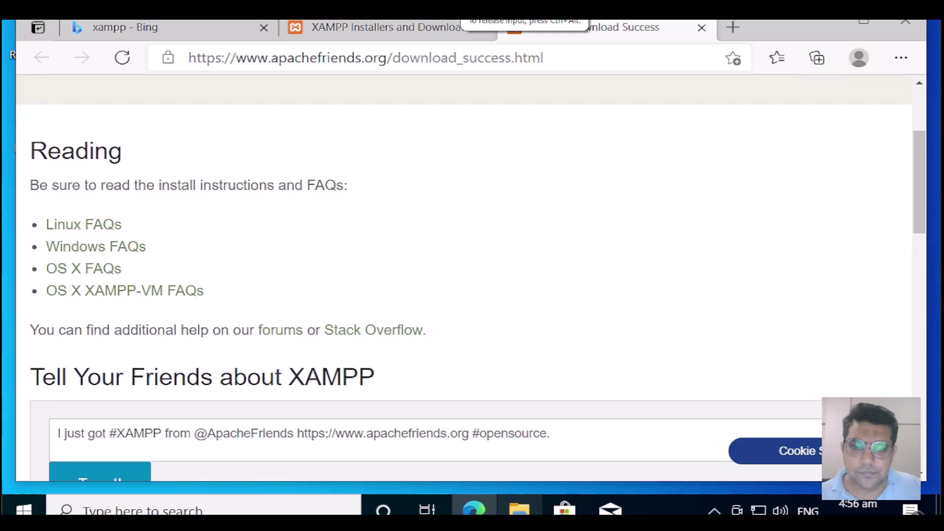
mouse_move(474, 512)
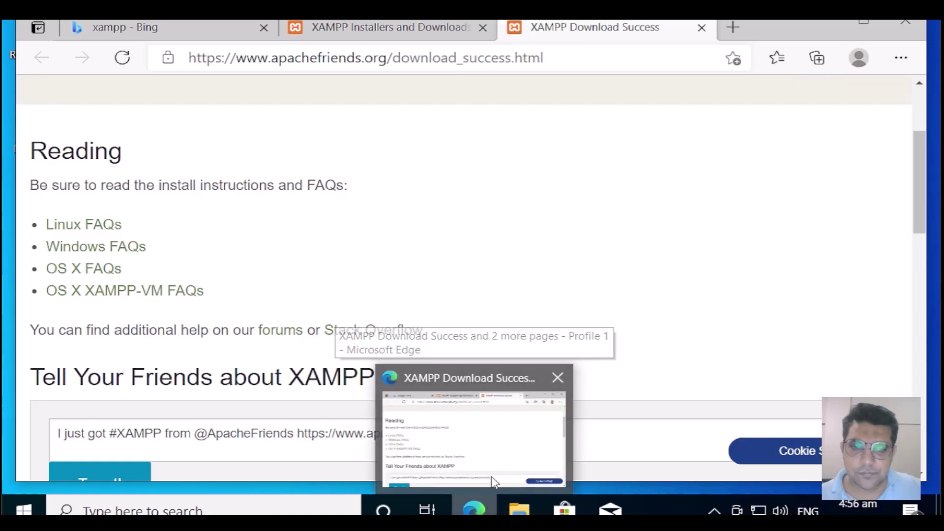
click(495, 466)
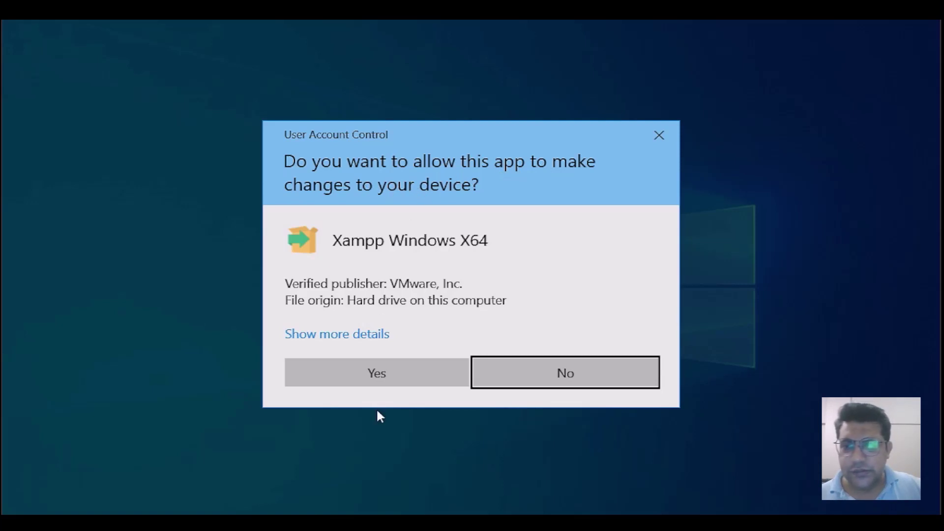
Step: Approve the User Account Control prompt for the XAMPP installer and show the desktop with Win+D
click(388, 385)
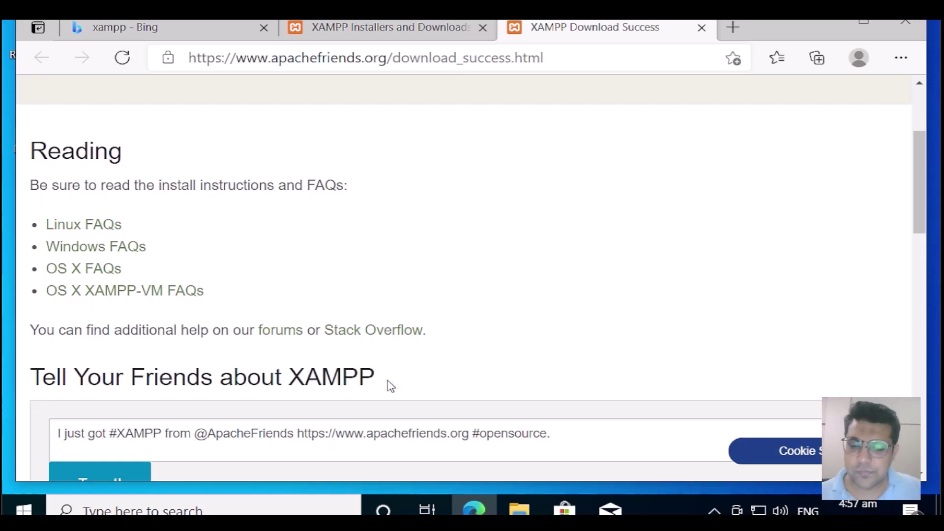
key(super+d)
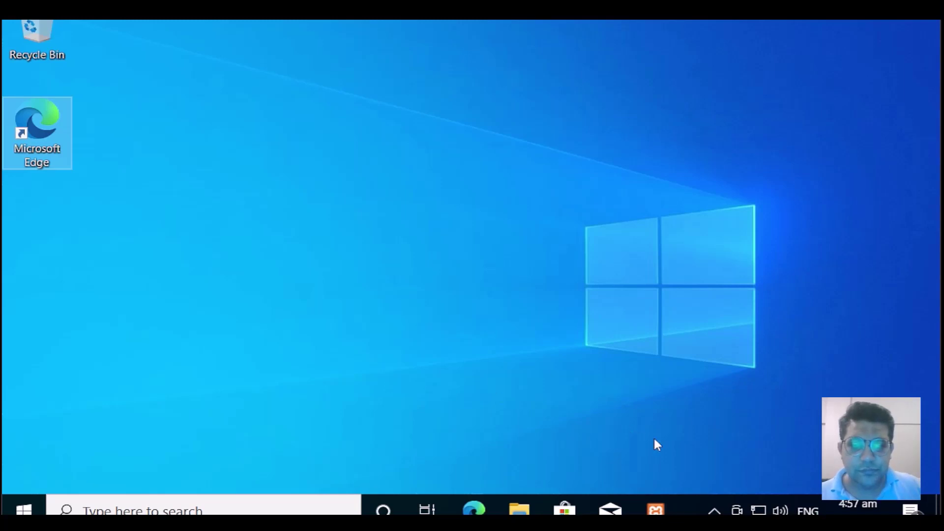
Step: Dismiss the UAC warning and pass the Welcome page to reach Select Components with all ten components ticked
click(655, 510)
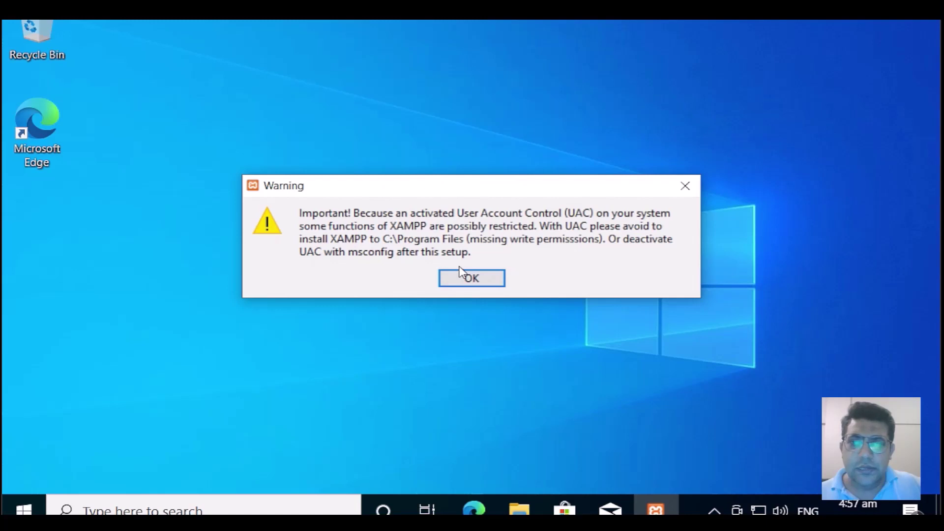
click(476, 278)
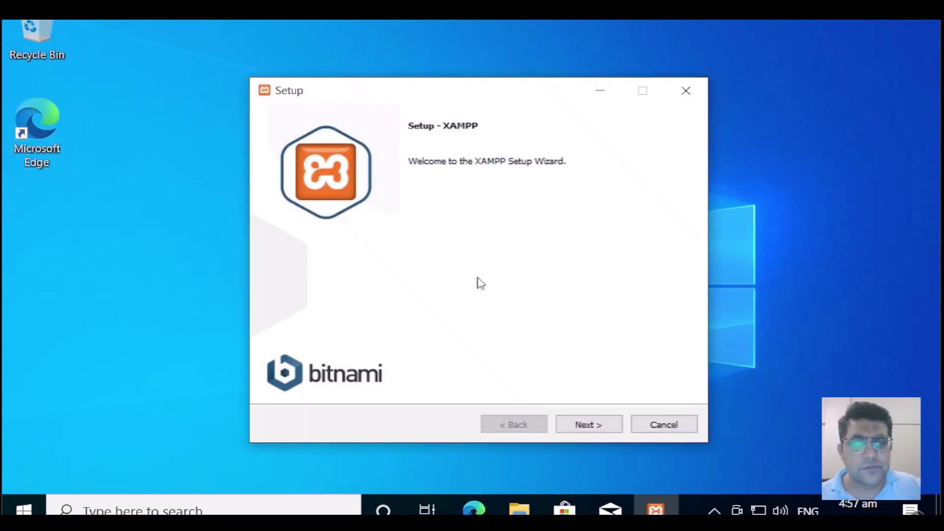
click(592, 426)
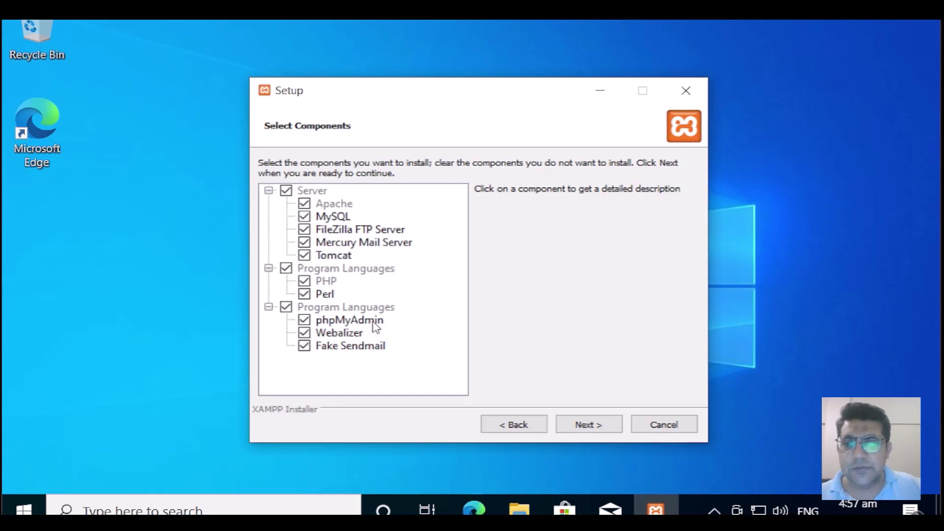
Step: Keep all components, the C:\xampp install folder and English, then continue past the Bitnami page
click(589, 424)
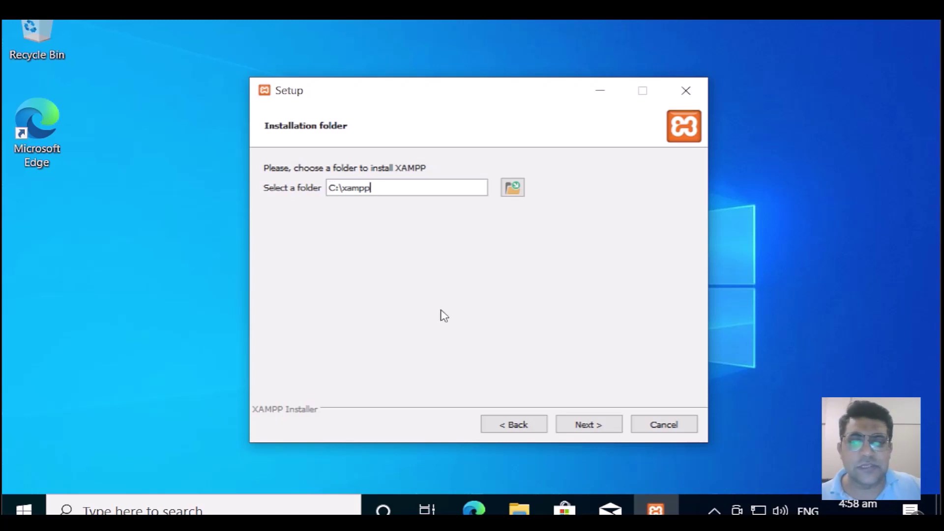
click(604, 427)
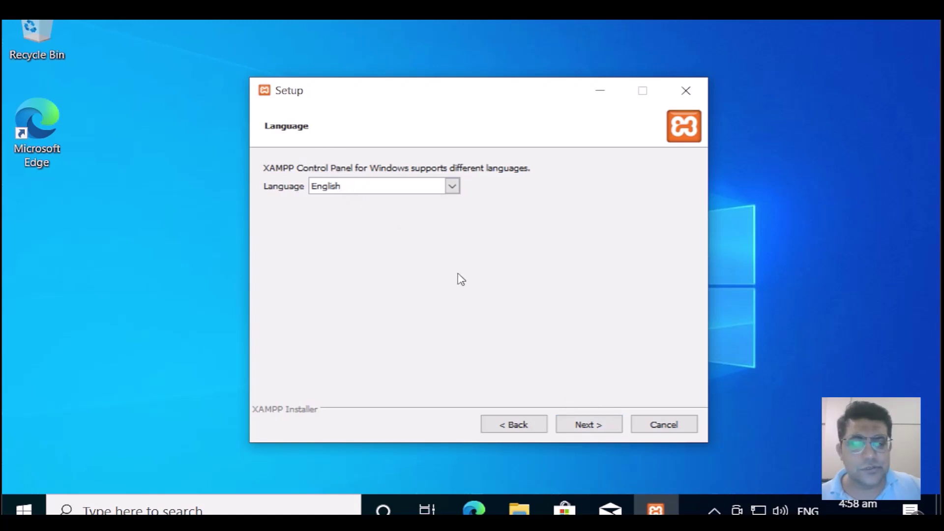
click(597, 426)
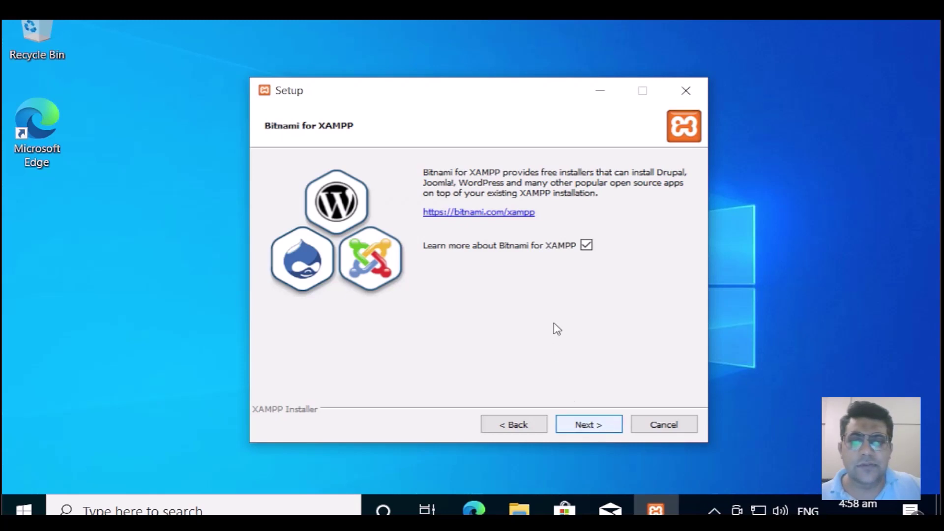
key(Return)
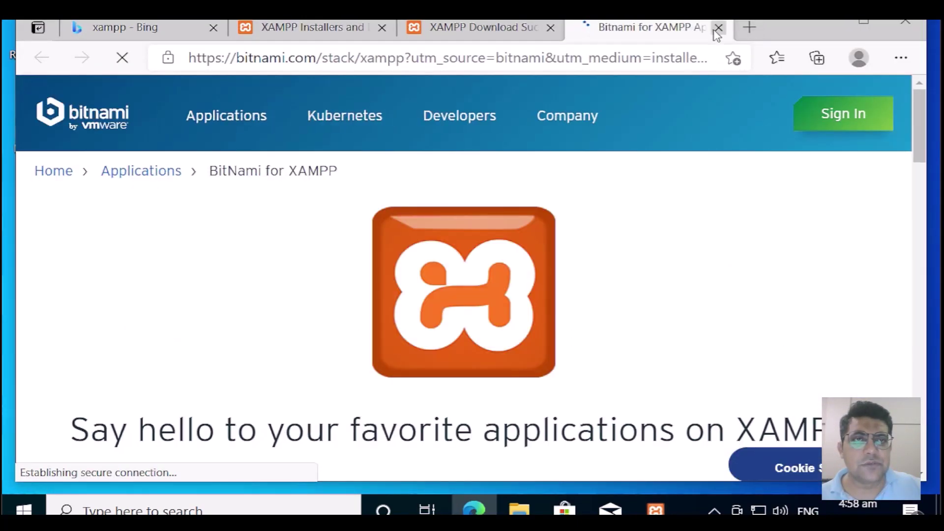
Step: Minimize the Edge window showing the Bitnami page to bring XAMPP Setup back
click(817, 24)
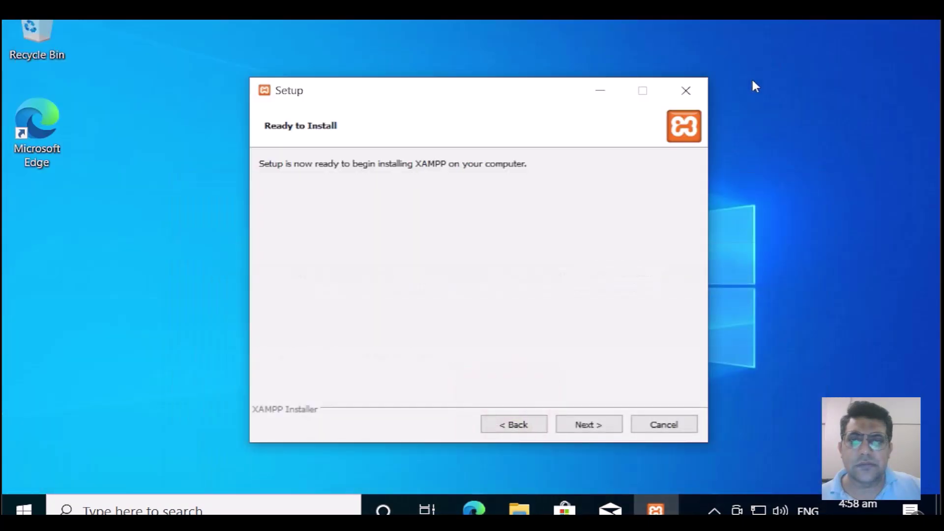
Step: Start the XAMPP installation from the Ready to Install page
click(595, 433)
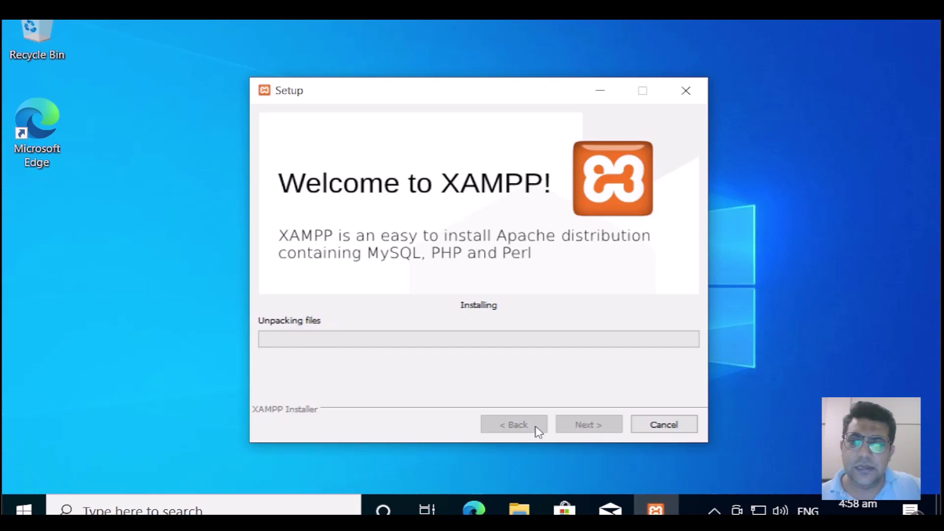
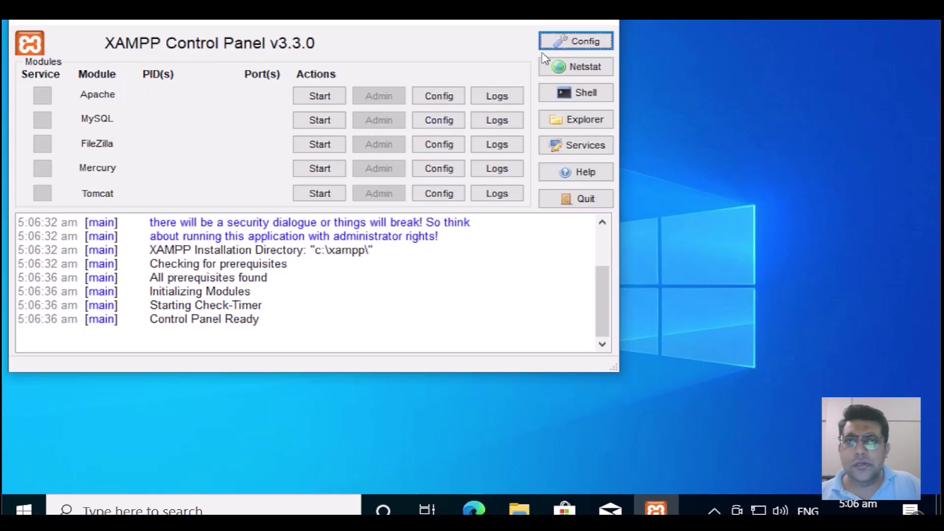
Step: Minimize the XAMPP Control Panel and bring back the Edge window showing the Bitnami page
click(510, 18)
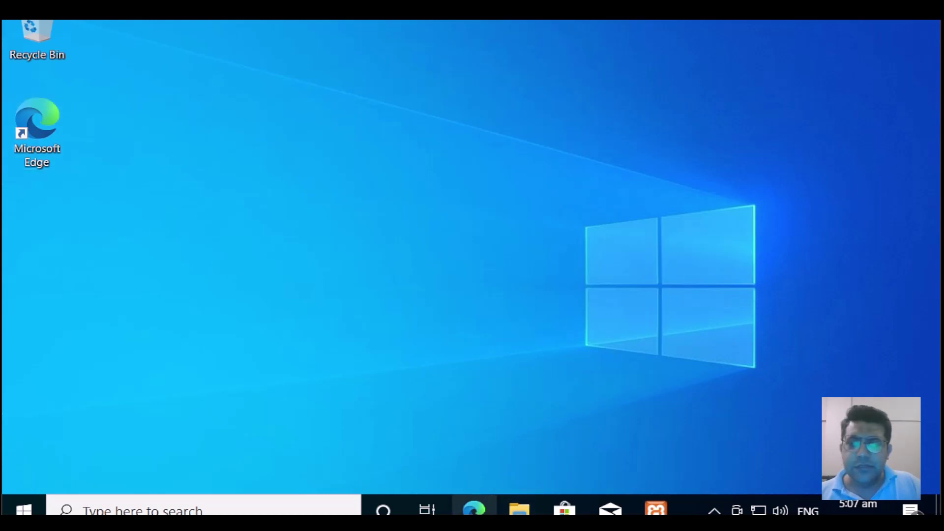
click(474, 510)
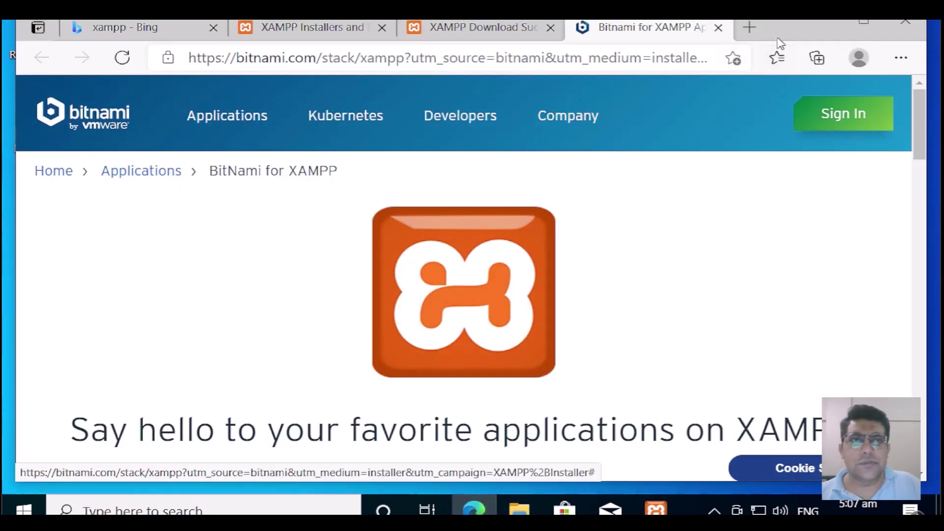
Step: Open slims.web.id in a new Edge tab
click(749, 27)
text(sl)
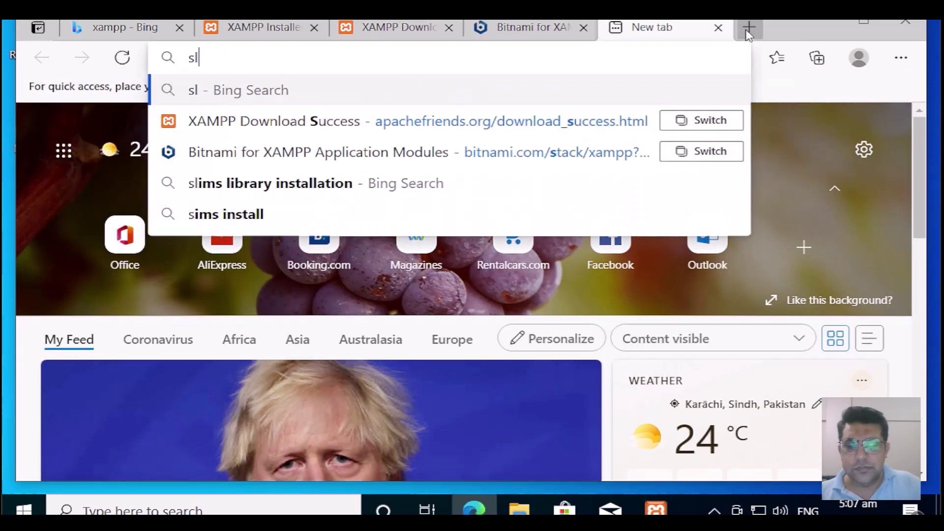
text(ims)
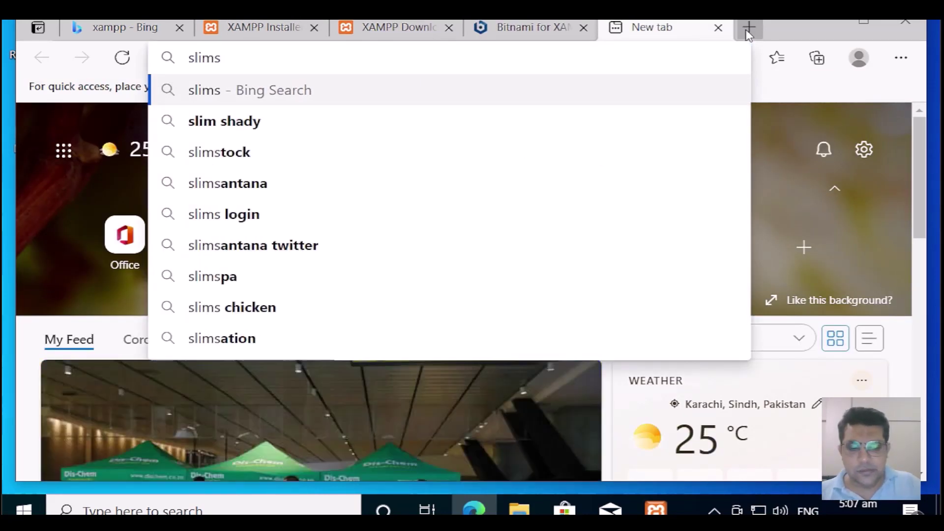
text(.e)
key(BackSpace)
text(w)
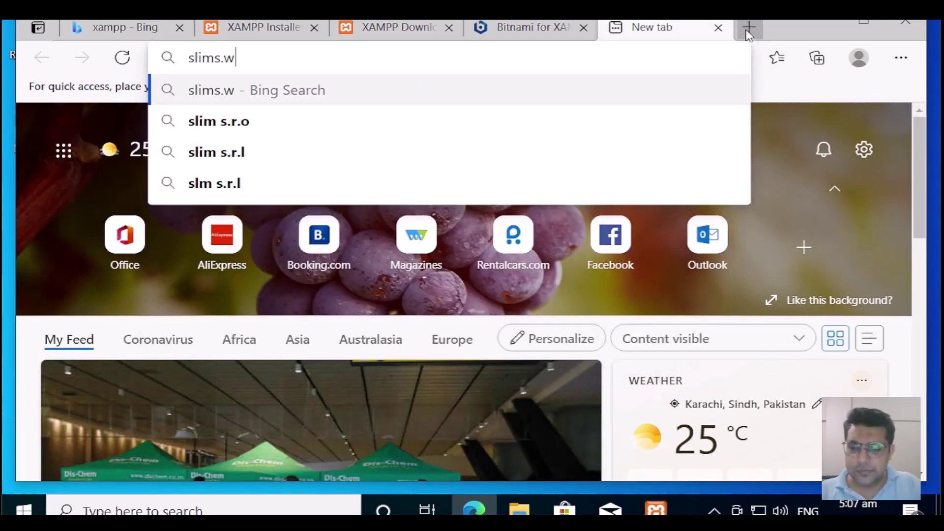
text(eb)
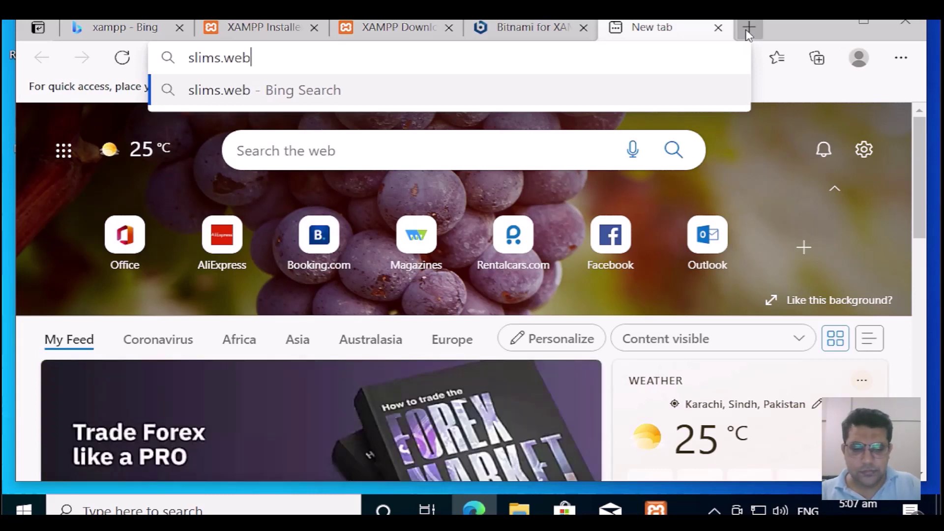
text(.)
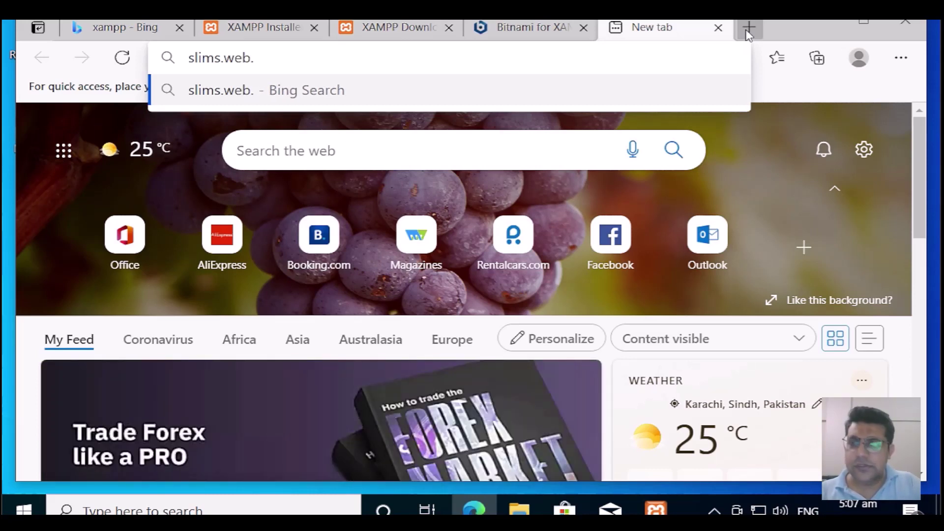
text(id)
key(Return)
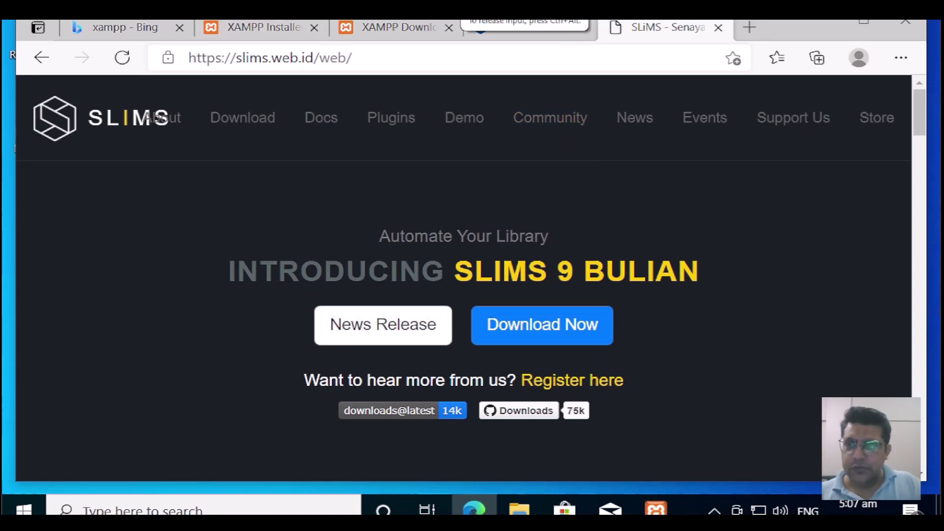
Step: From the site's Download section, download the SLiMS 9 Bulian source code as tar.gz
click(251, 128)
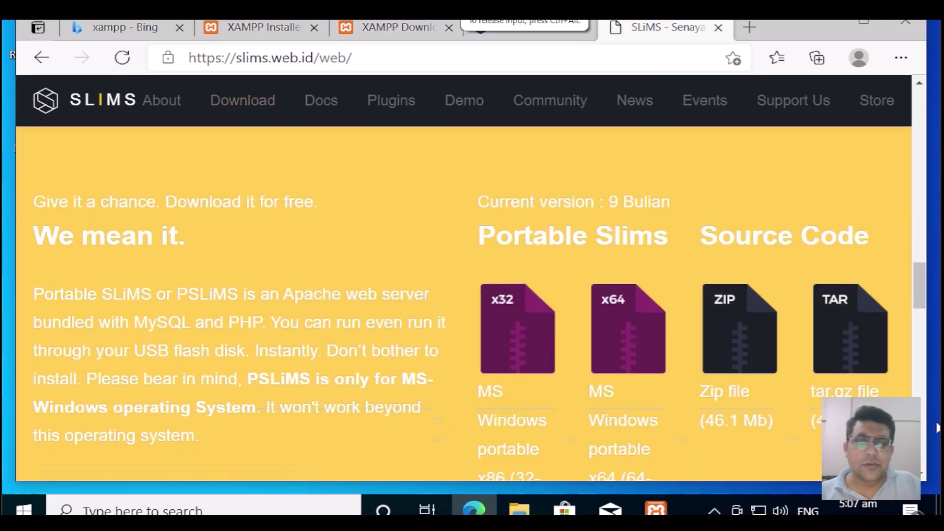
scroll(891, 396, down, 1)
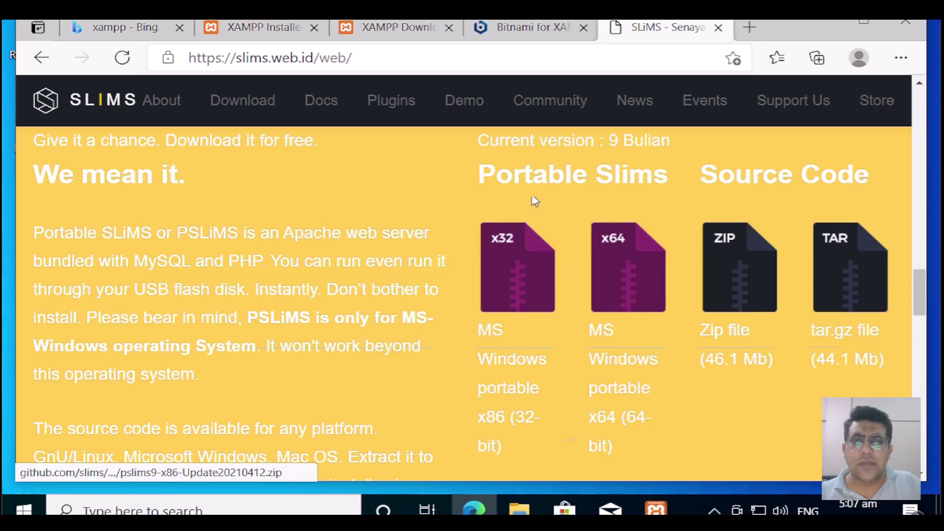
scroll(755, 309, down, 4)
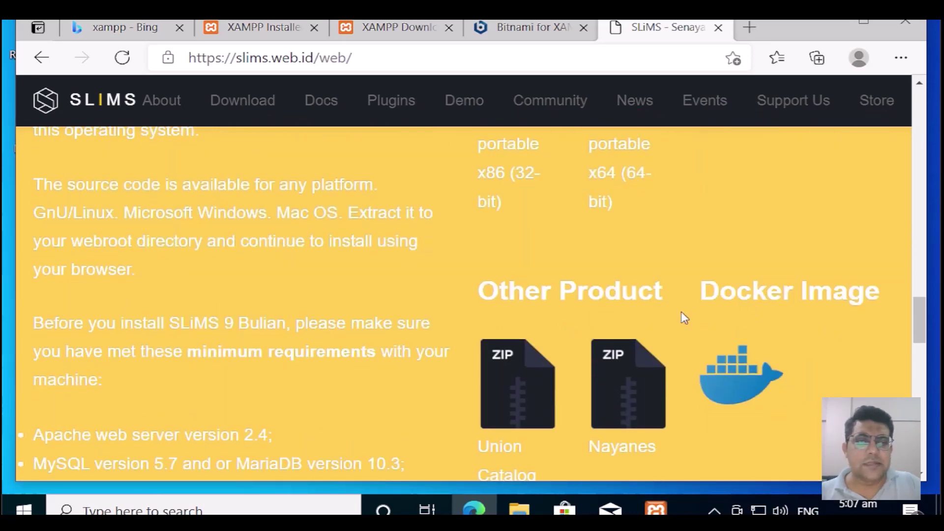
scroll(677, 328, up, 4)
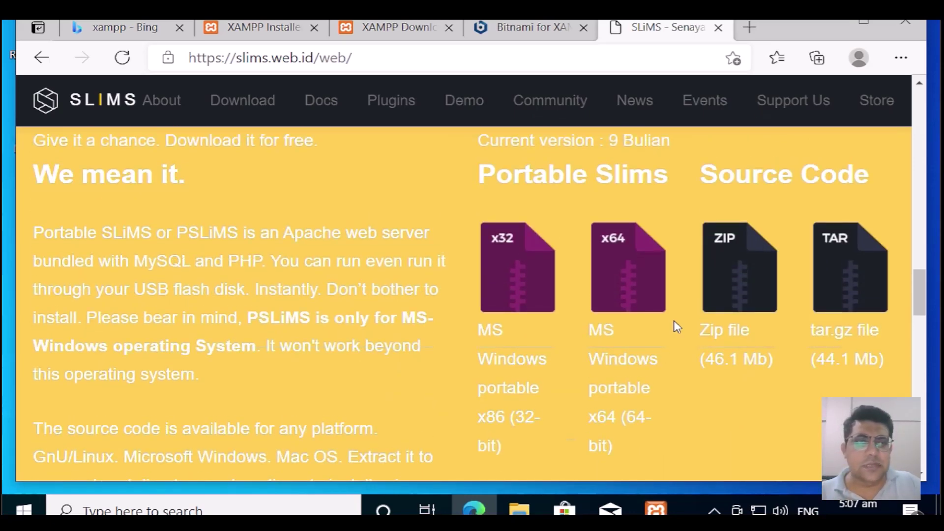
click(847, 294)
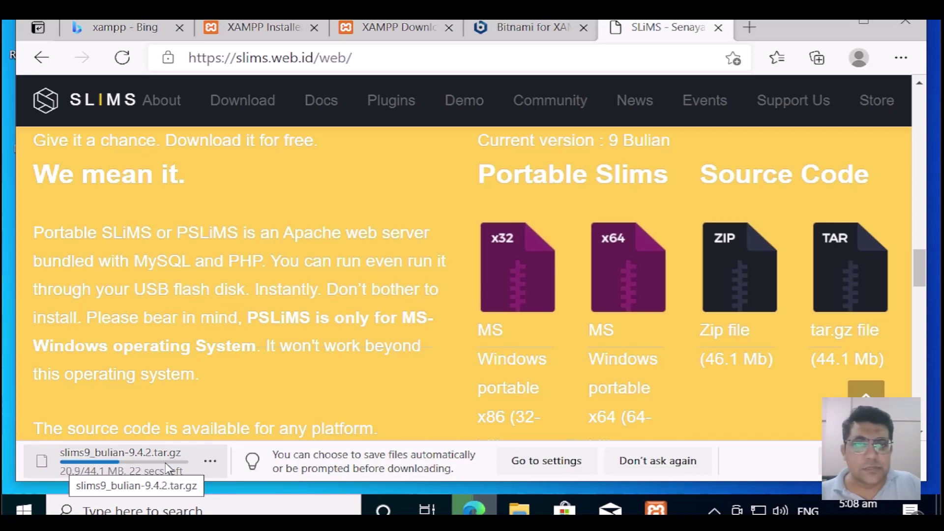
Step: Search Bing for 'winzip download' in a new tab
click(748, 30)
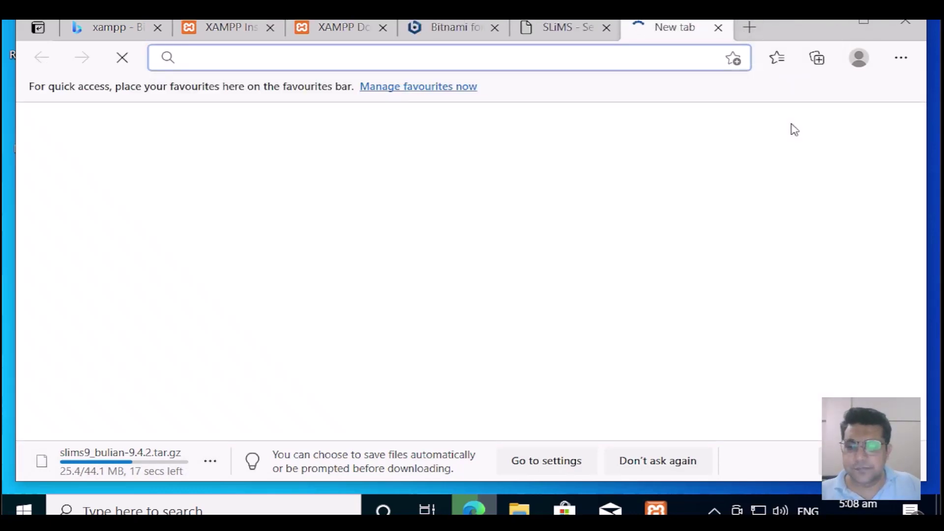
text(winzi)
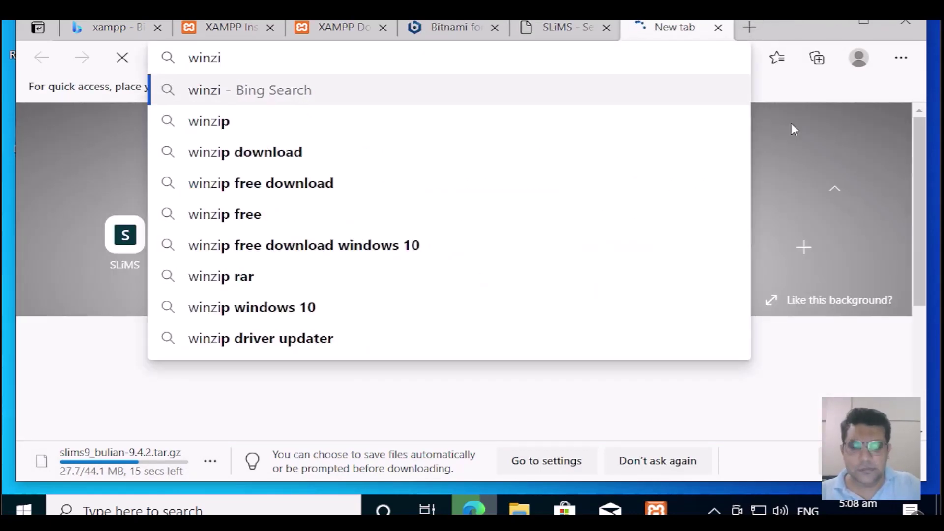
text(p)
key(Down)
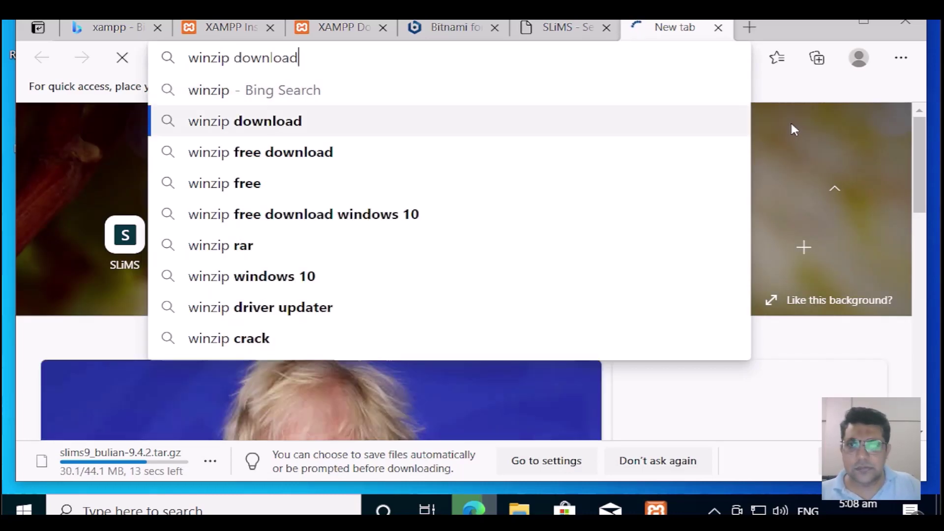
key(Return)
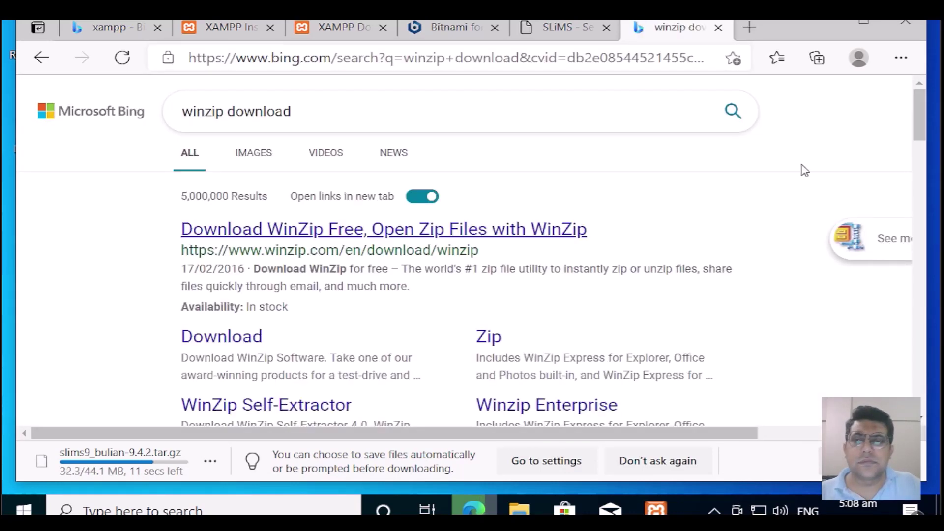
Step: On WinZip's download page, download the free trial installer for Windows
click(218, 339)
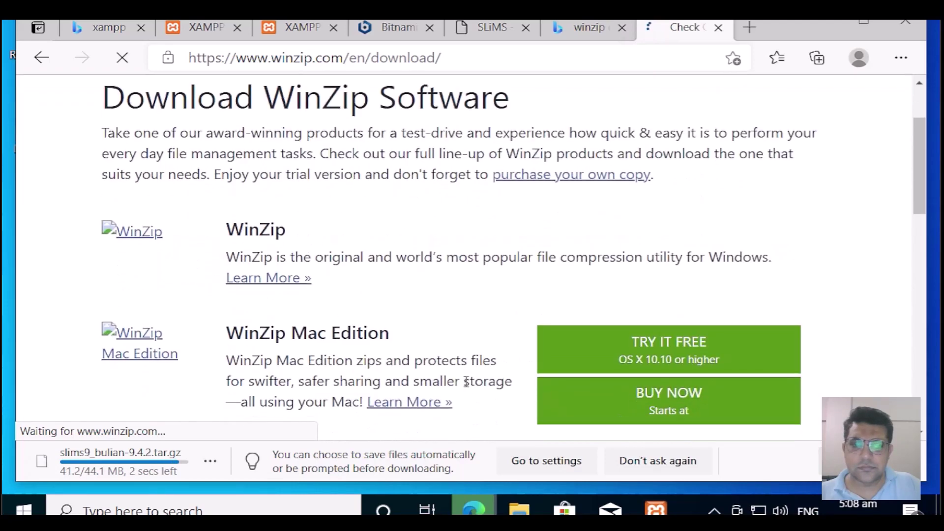
scroll(492, 378, down, 2)
scroll(505, 378, down, 1)
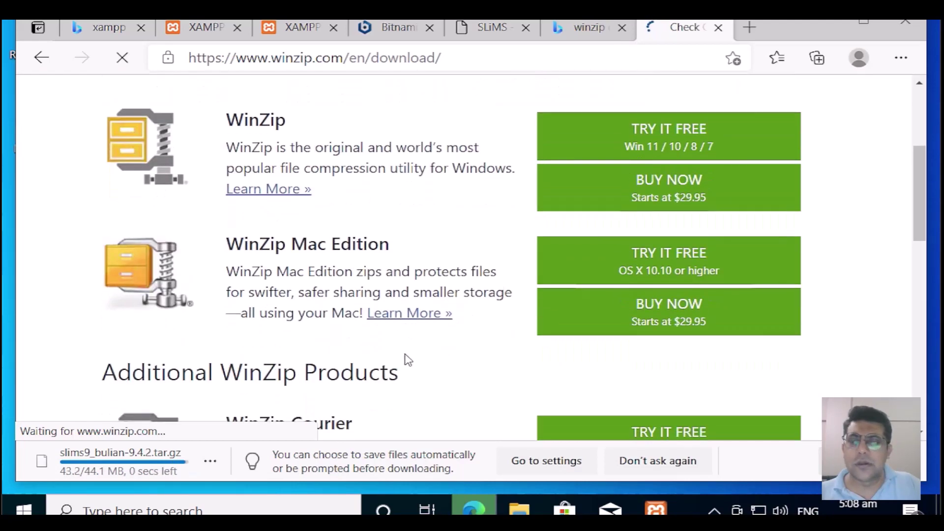
scroll(478, 378, up, 3)
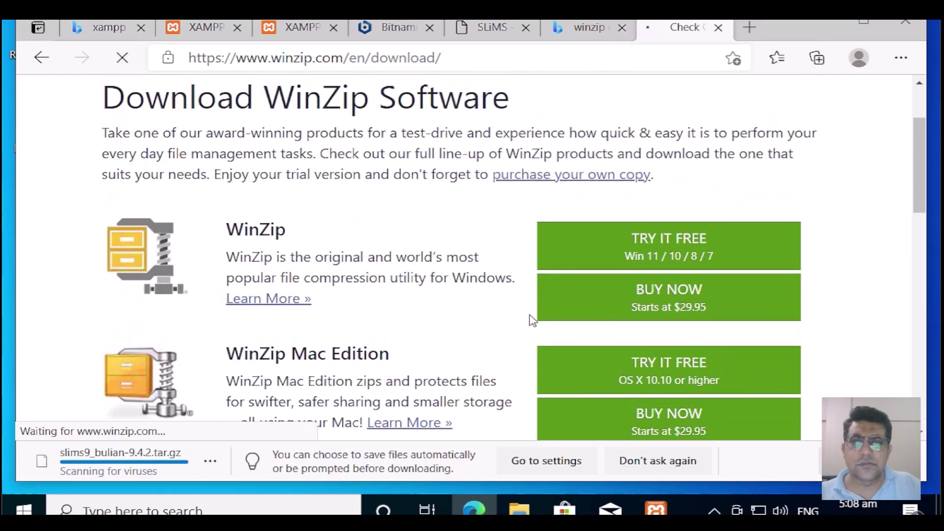
click(632, 255)
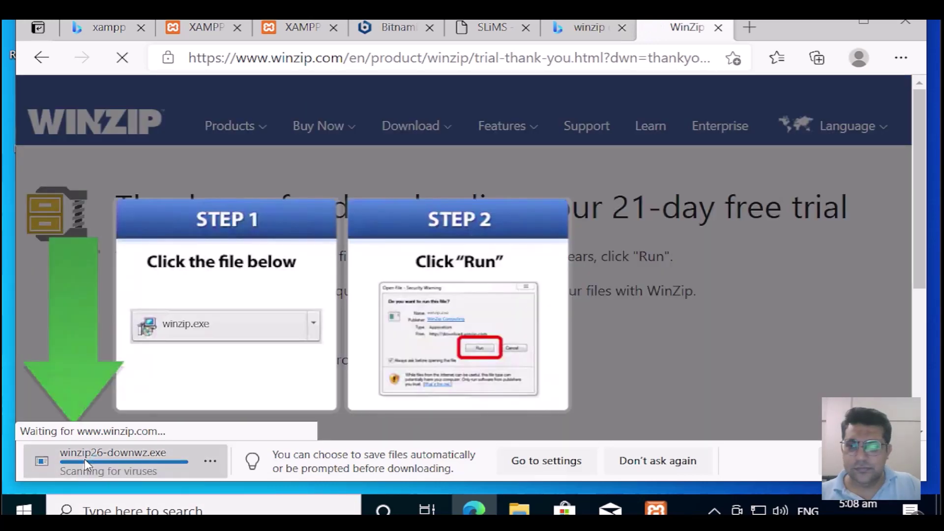
Step: Run the WinZip installer, allow it admin rights, and accept the licence to start installing
click(85, 466)
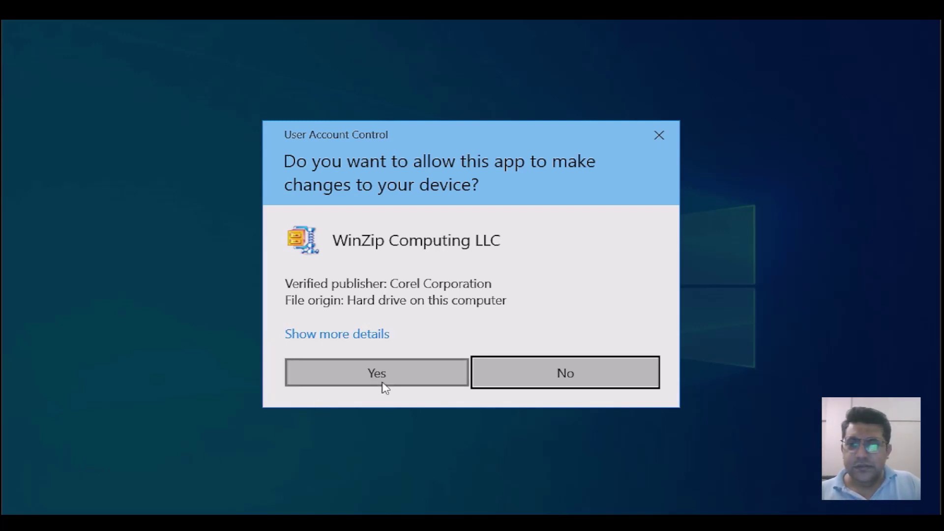
click(378, 373)
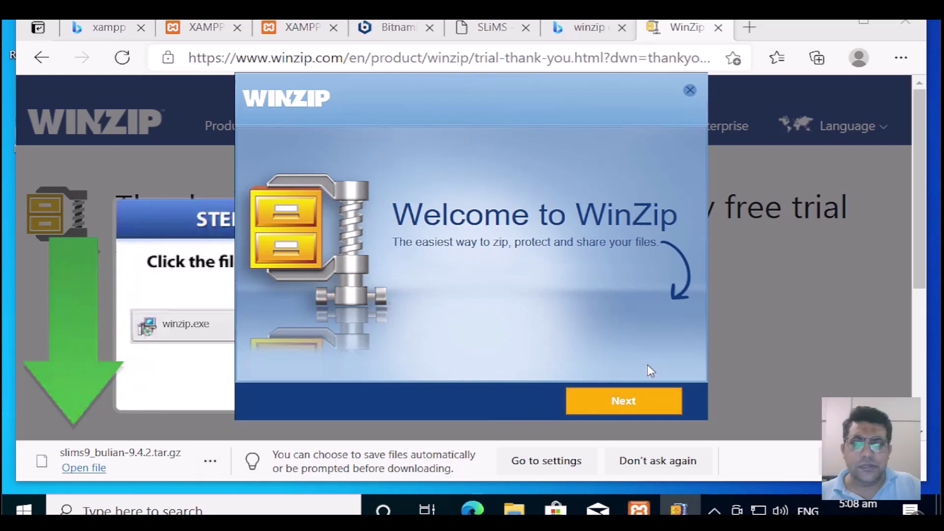
click(648, 402)
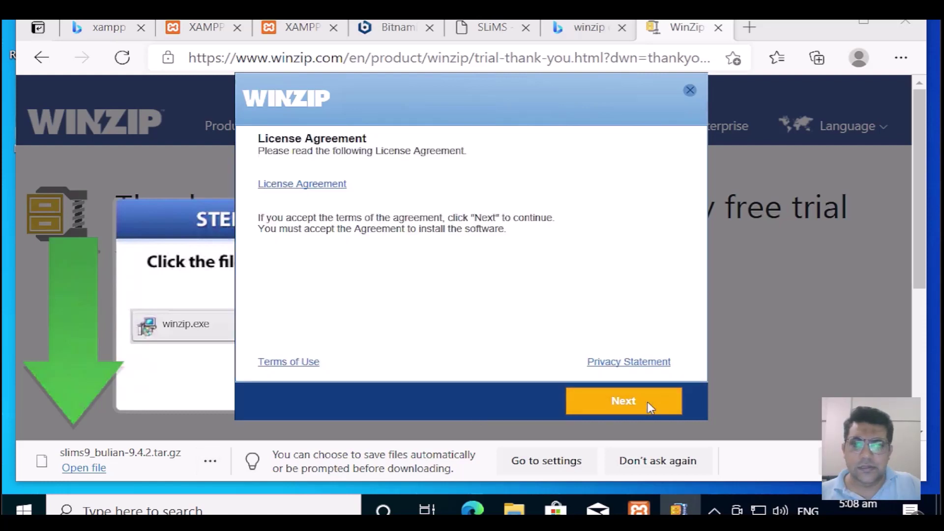
click(648, 402)
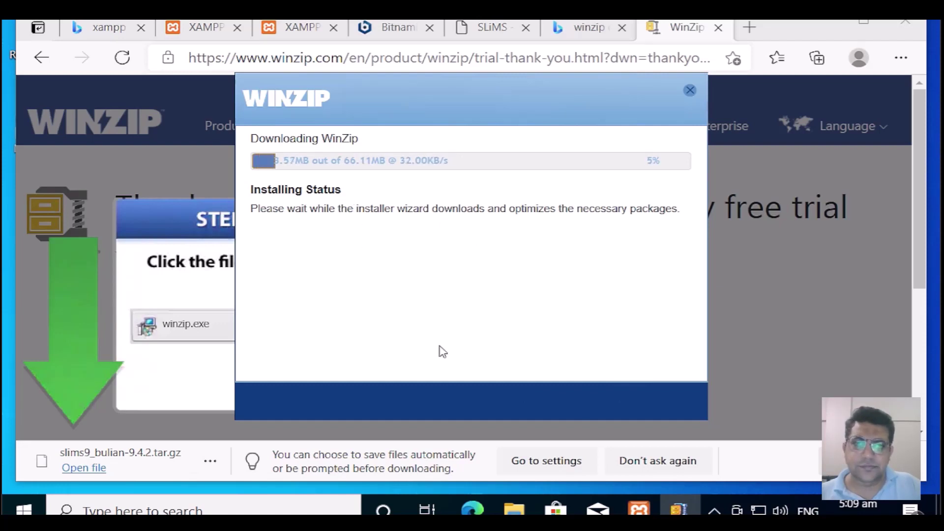
Step: Copy slims9_bulian-9.4.2.tar.gz from the Downloads folder and return to the XAMPP Control Panel
click(213, 466)
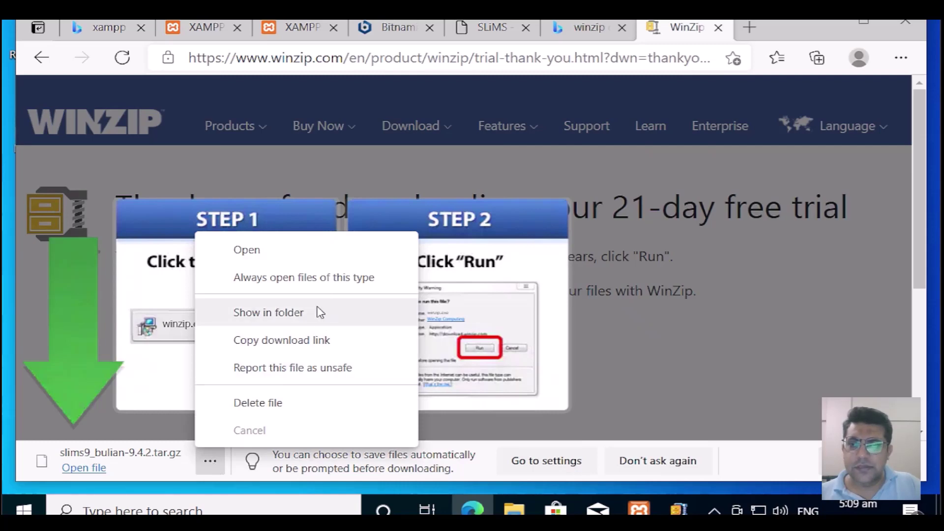
click(306, 318)
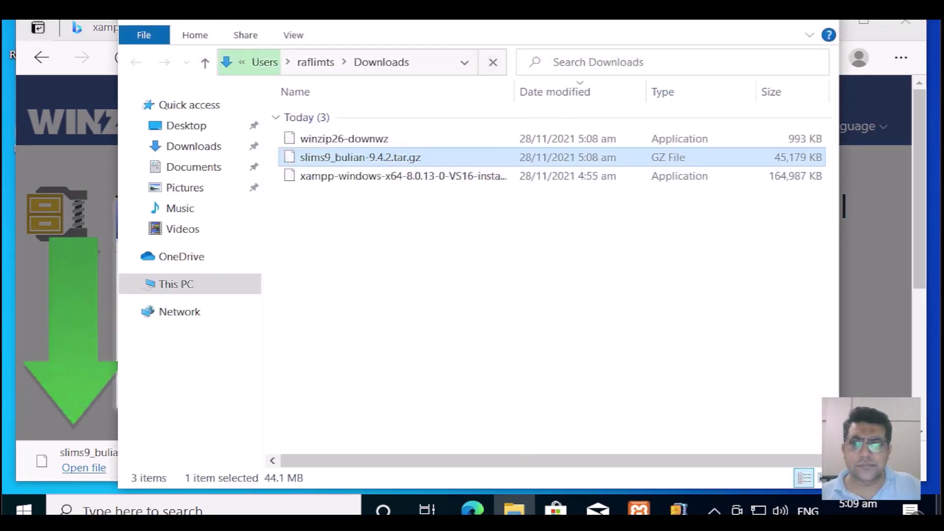
right_click(409, 164)
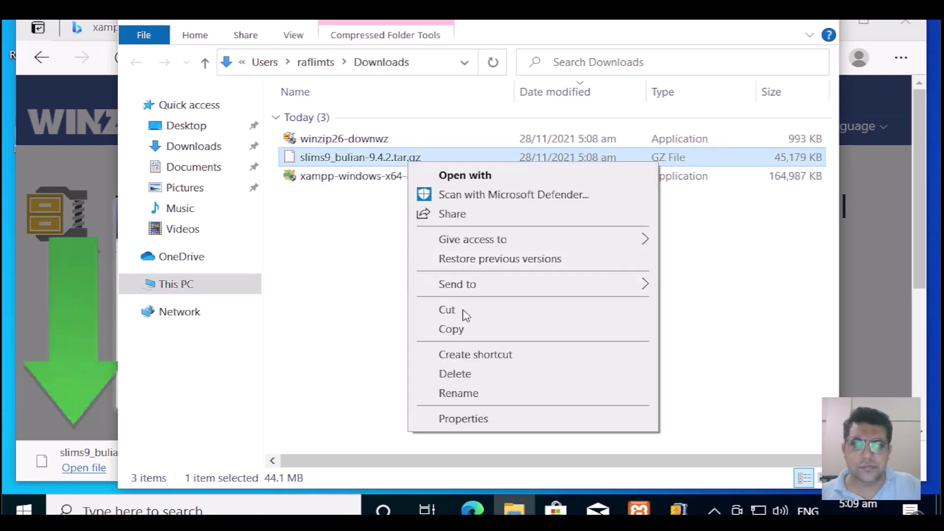
click(468, 337)
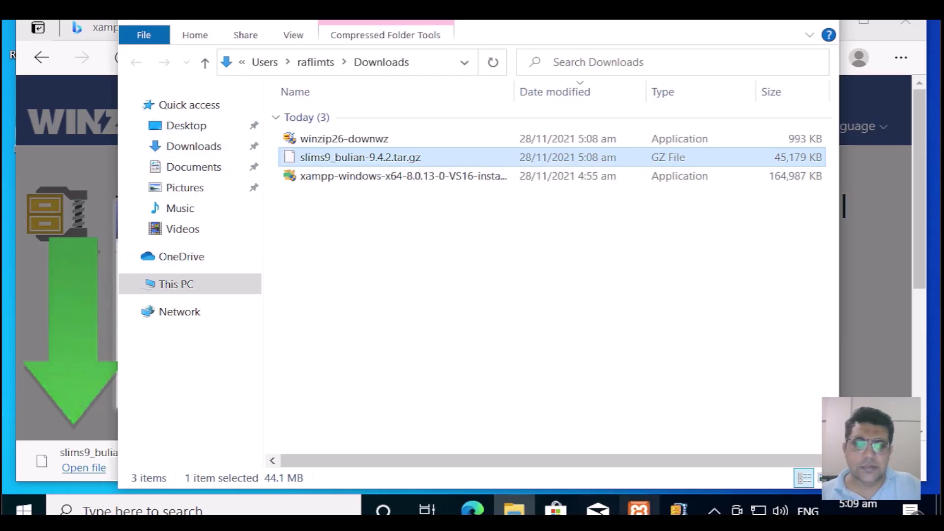
click(639, 510)
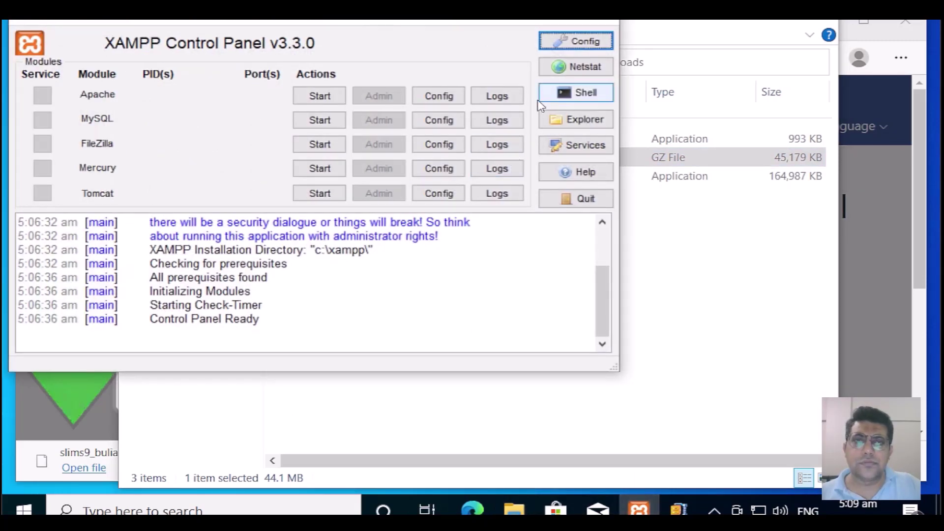
Step: Paste the SLiMS archive into C:\xampp\htdocs, then check on the WinZip download
click(569, 126)
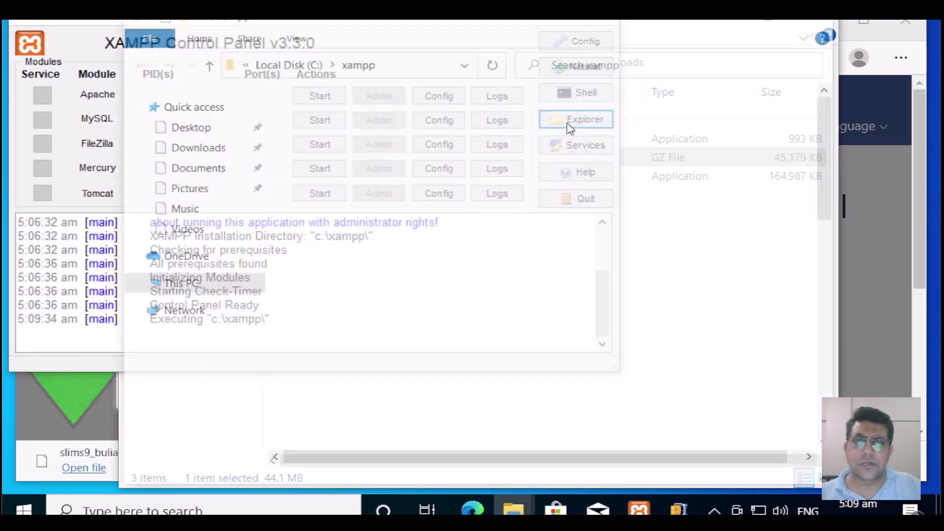
scroll(438, 322, down, 2)
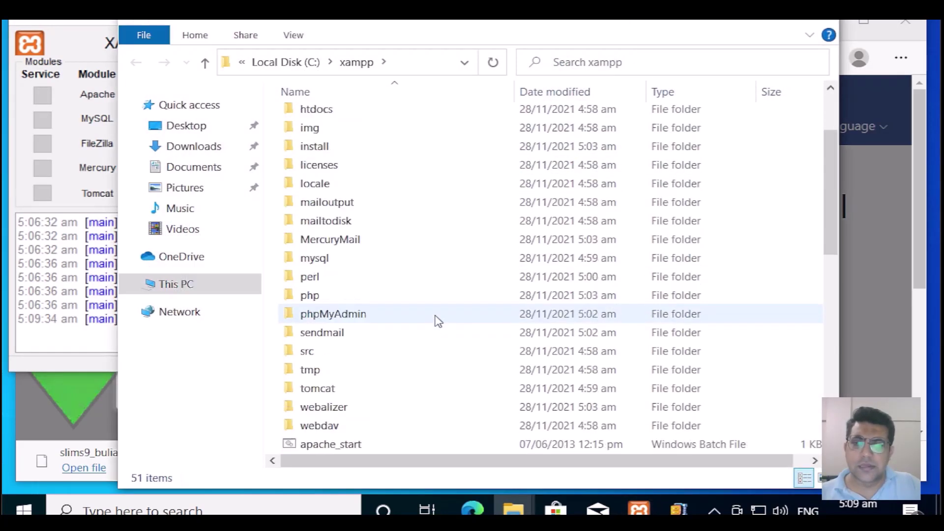
click(338, 316)
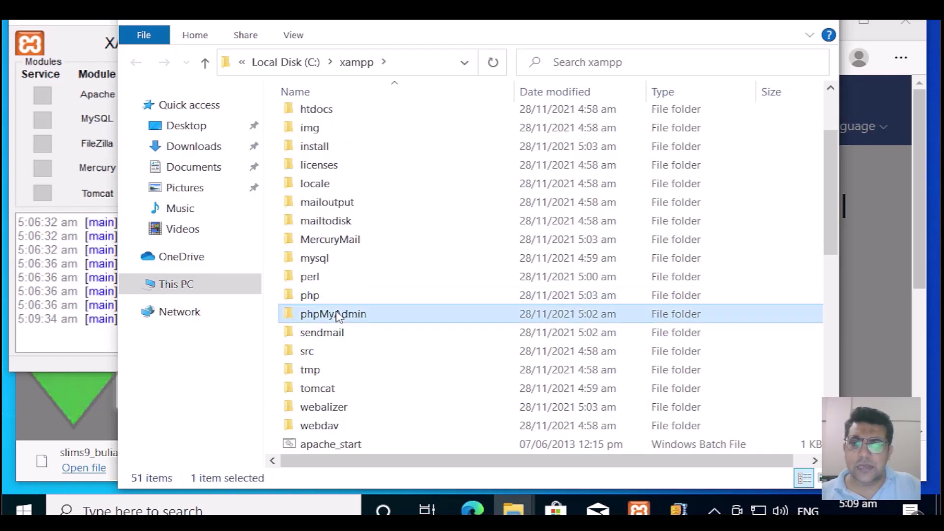
key(h)
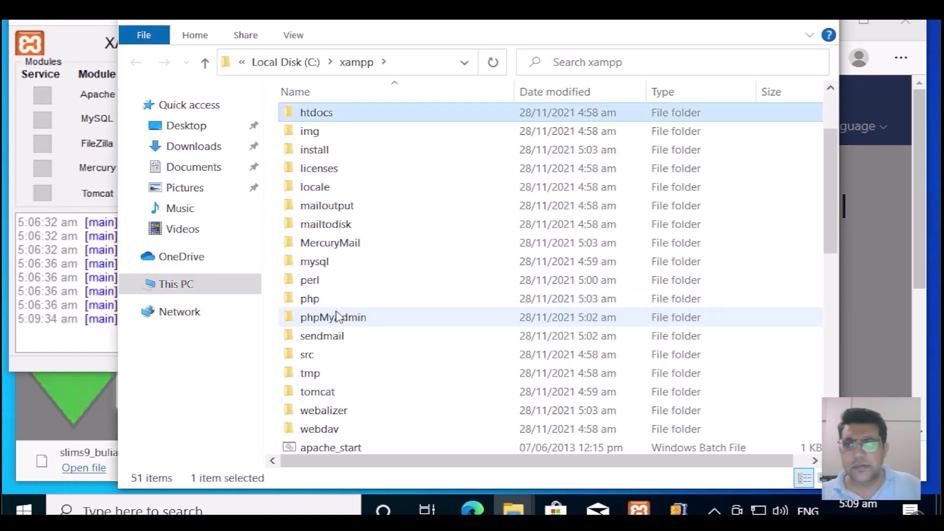
double_click(382, 117)
right_click(381, 342)
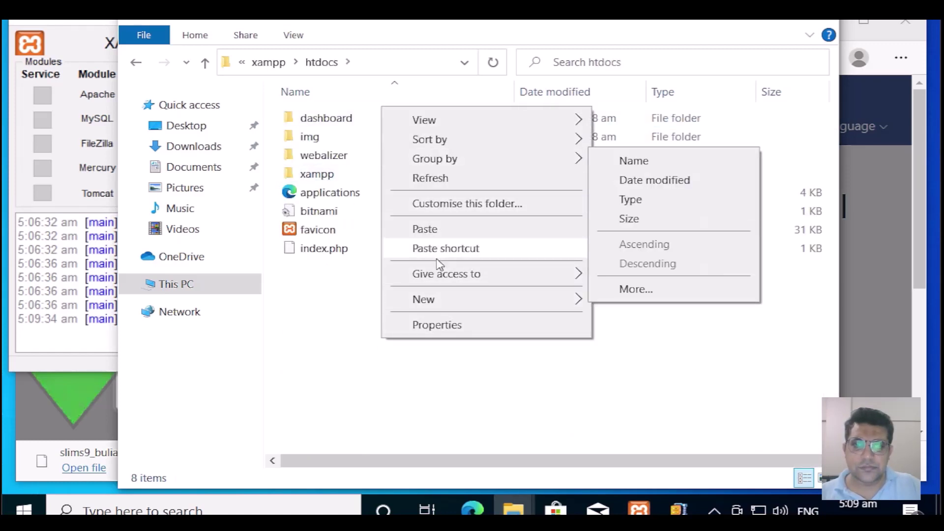
click(425, 229)
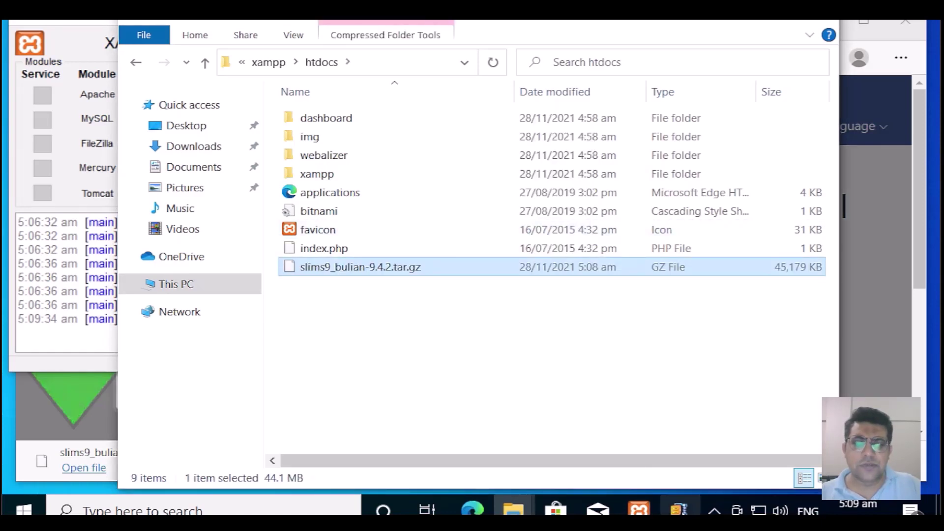
click(680, 510)
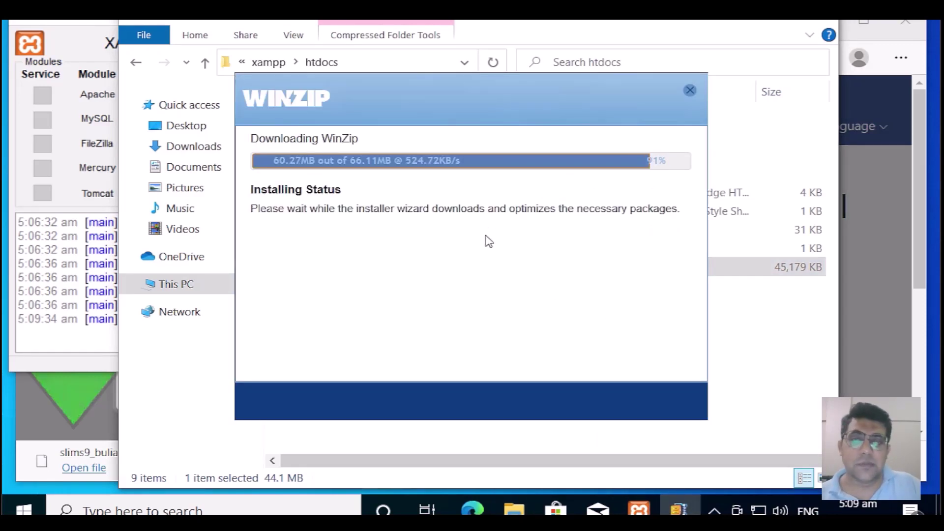
Step: Finish the WinZip 26.0 installation and select slims9_bulian-9.4.2.tar in htdocs
click(775, 355)
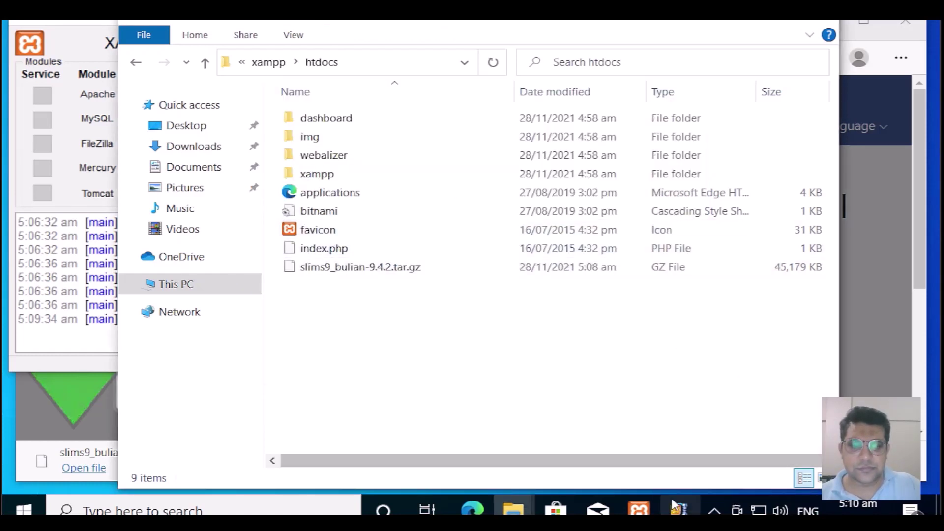
click(679, 510)
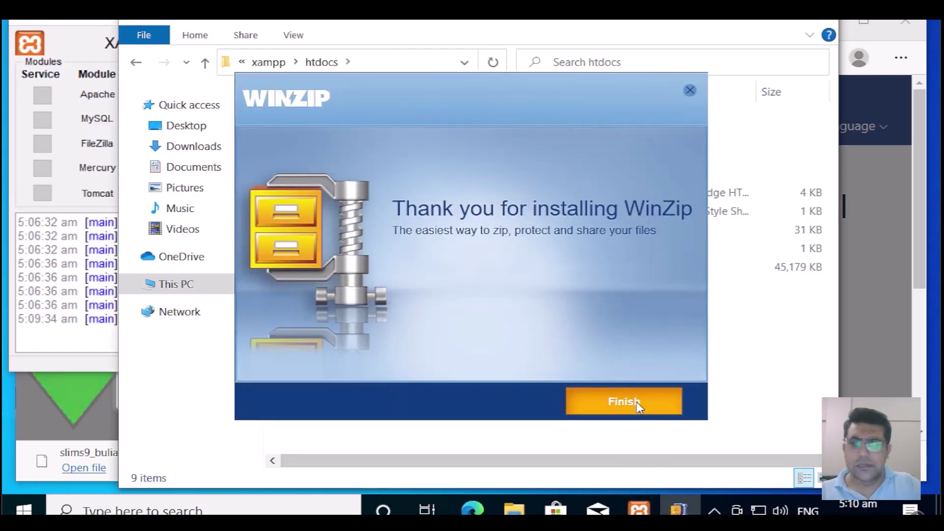
click(636, 402)
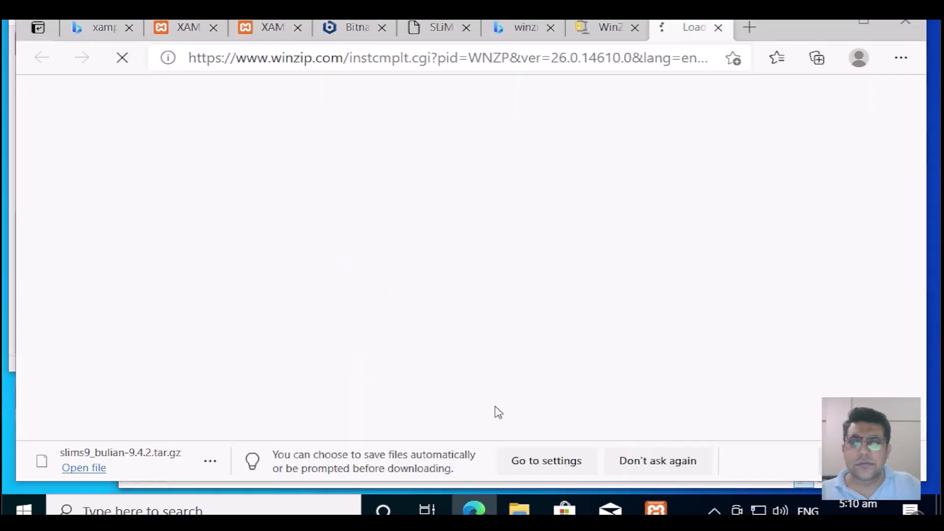
click(832, 28)
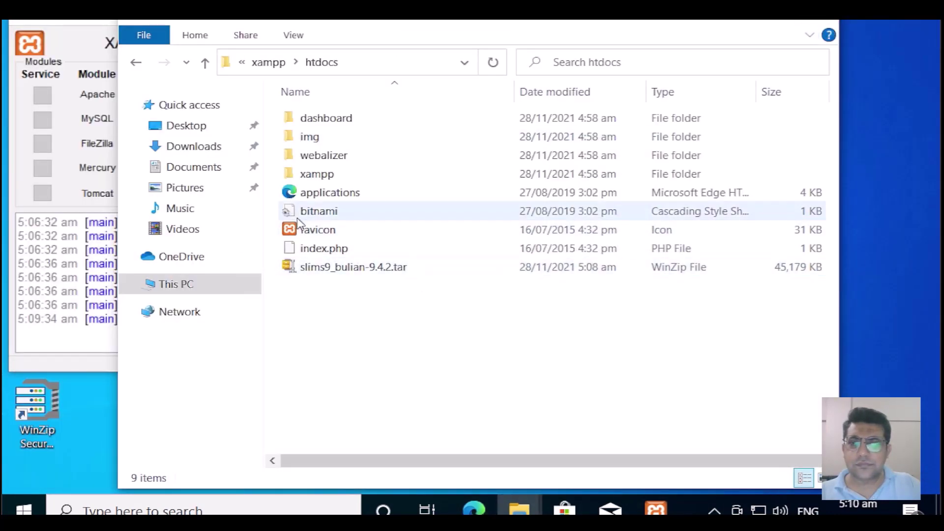
click(343, 270)
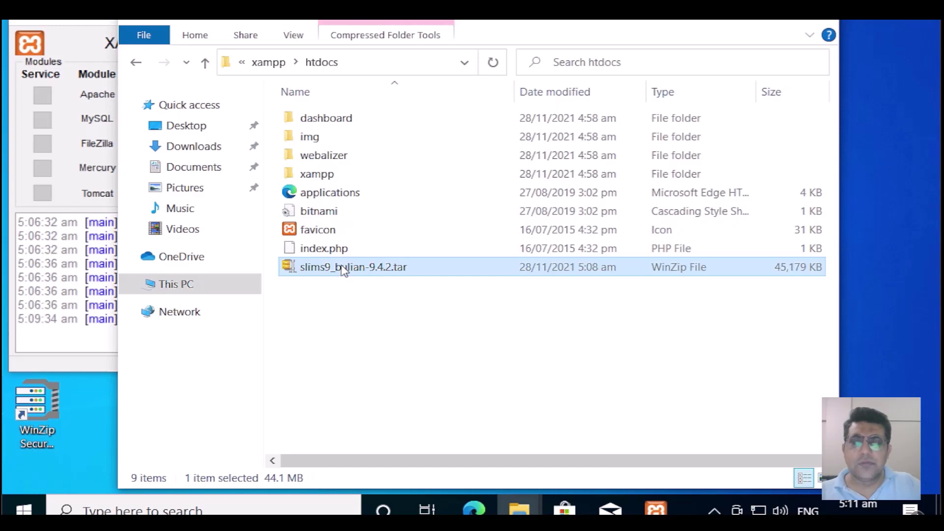
Step: Unzip slims9_bulian-9.4.2.tar into htdocs with WinZip, continuing with the evaluation version
right_click(341, 266)
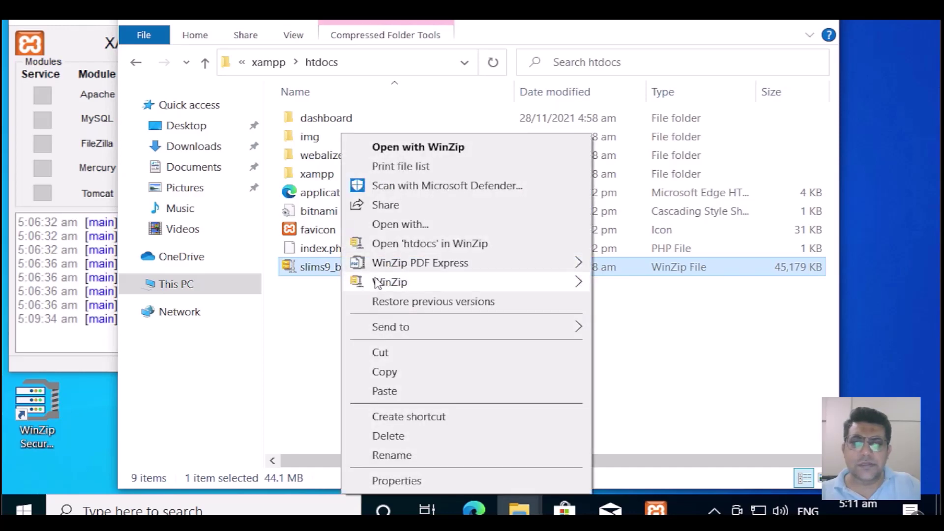
mouse_move(441, 290)
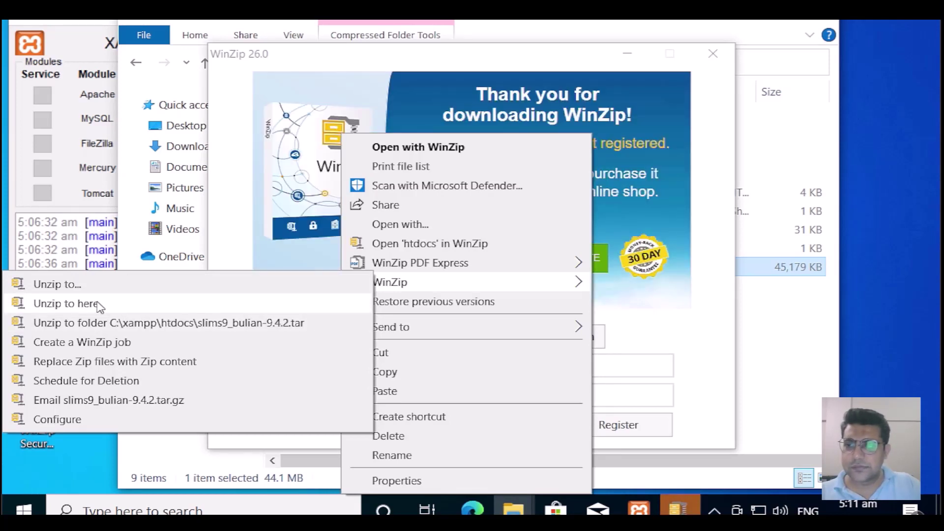
click(100, 306)
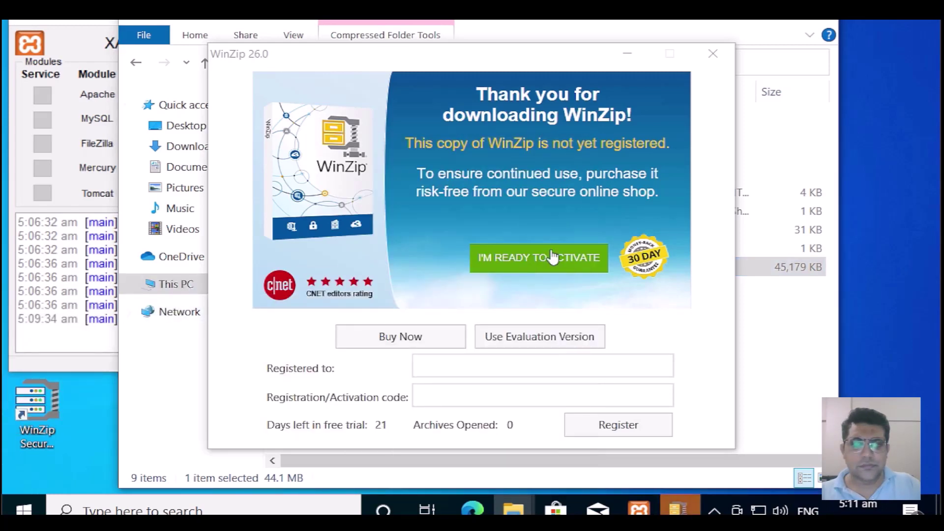
click(539, 340)
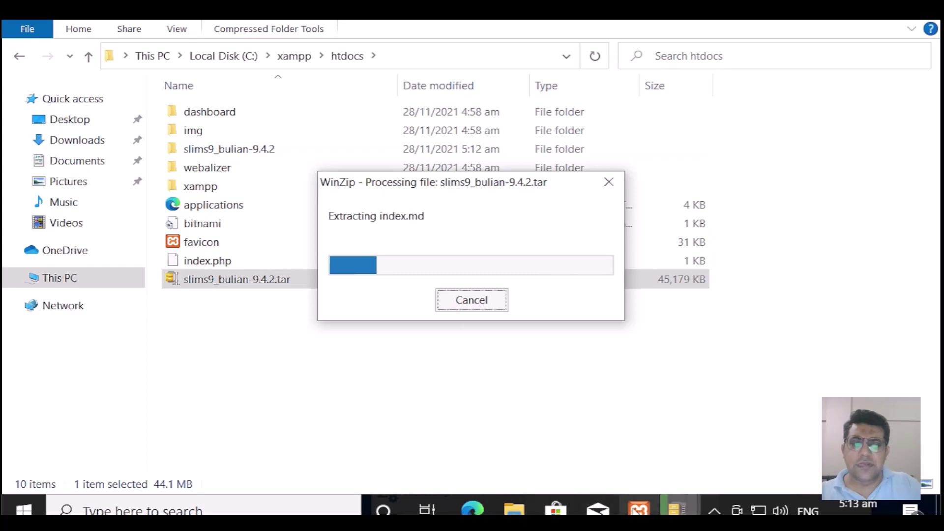
Step: Rename the slims9_bulian-9.4.2 folder in C:\xampp\htdocs to slims9
mouse_move(638, 512)
mouse_move(650, 450)
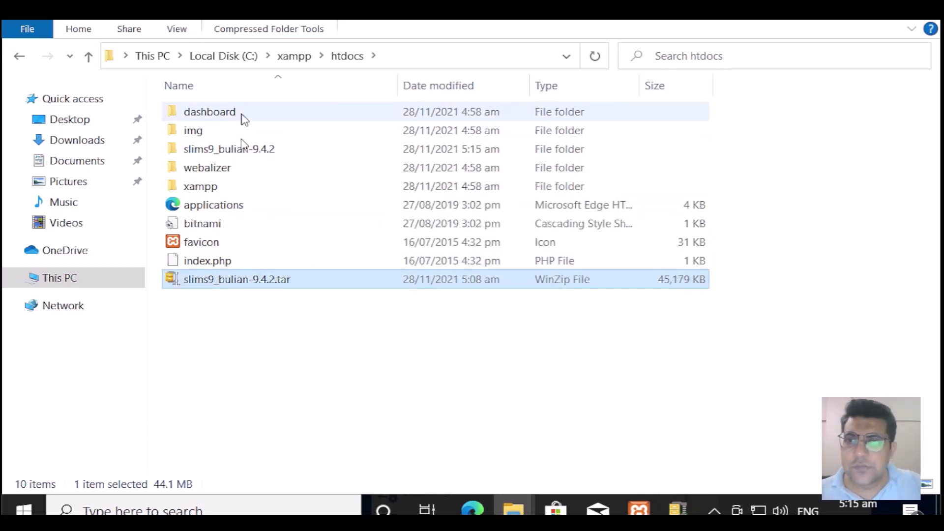
click(254, 158)
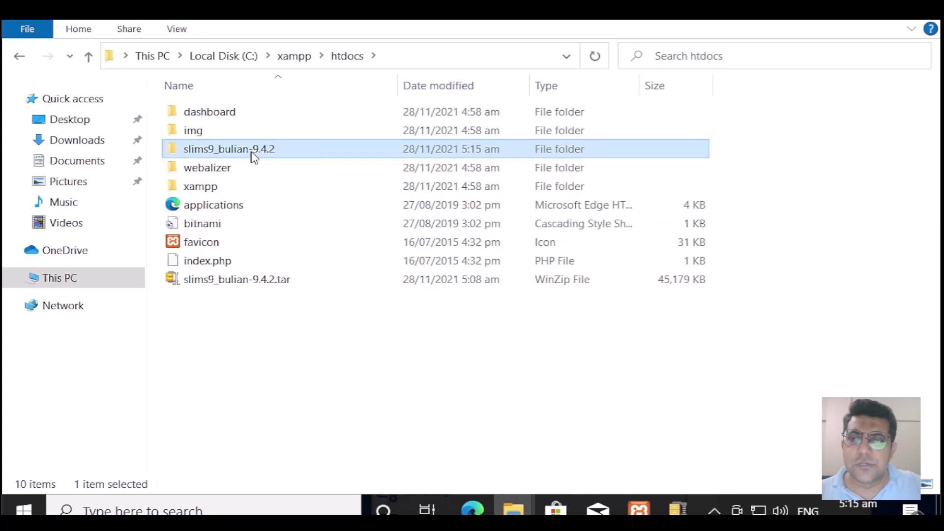
right_click(253, 158)
click(316, 457)
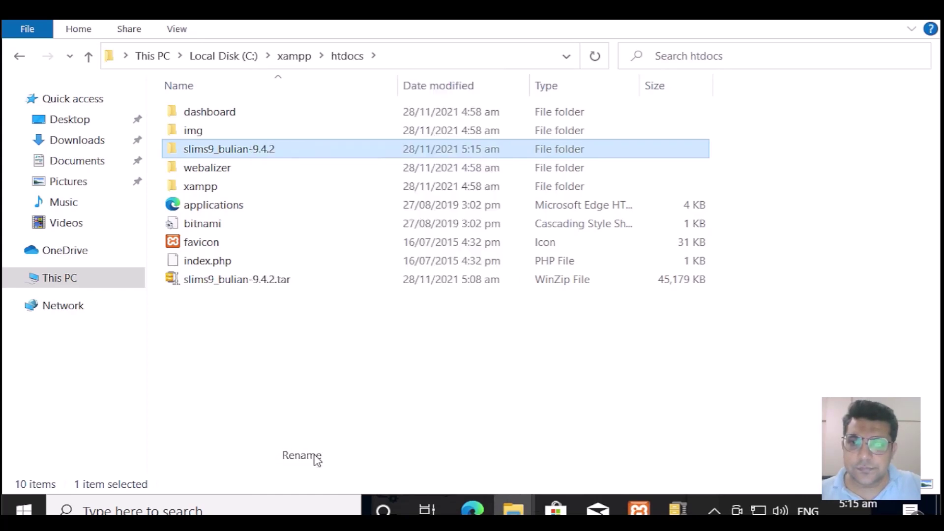
key(End)
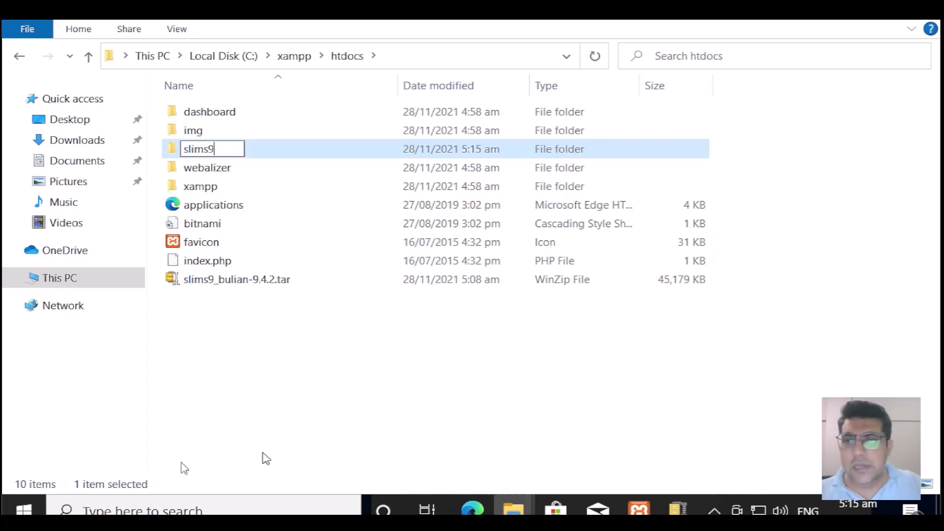
click(239, 340)
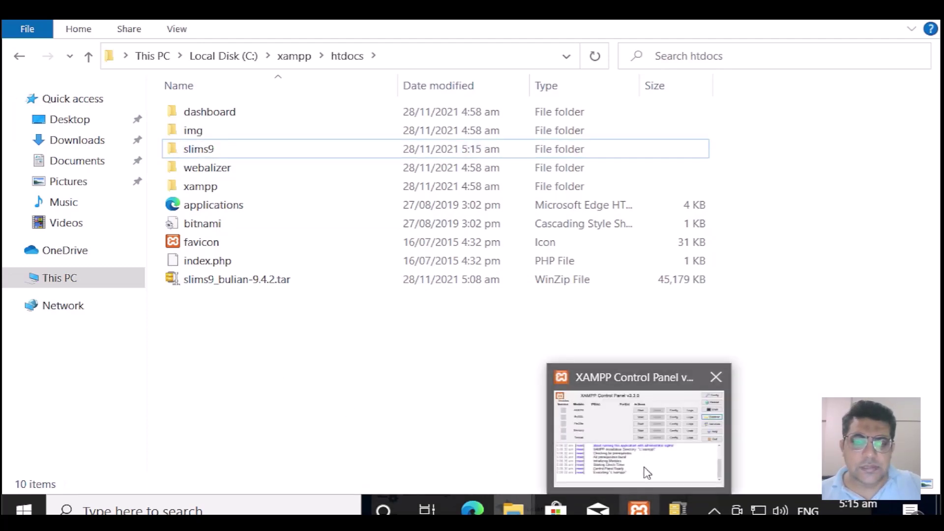
Step: Start Apache and MySQL in XAMPP and allow Apache through the Windows firewall
click(645, 472)
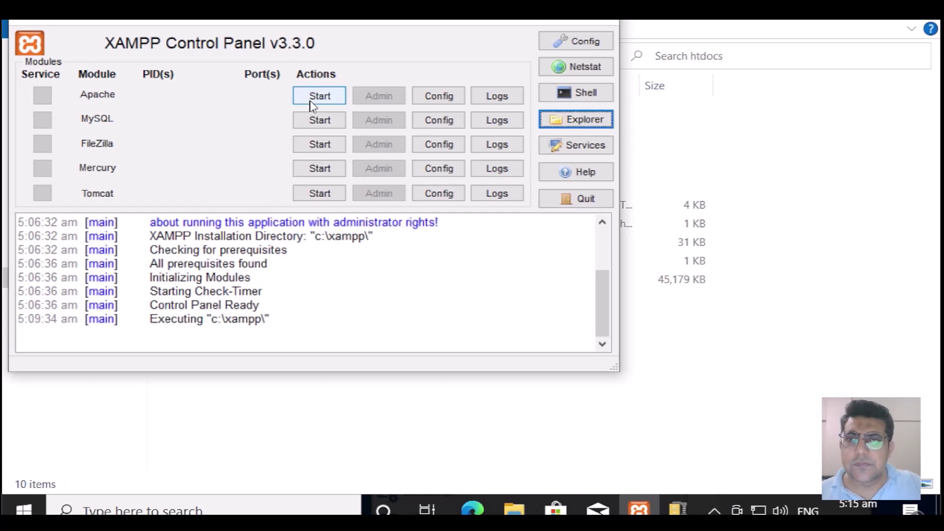
click(440, 98)
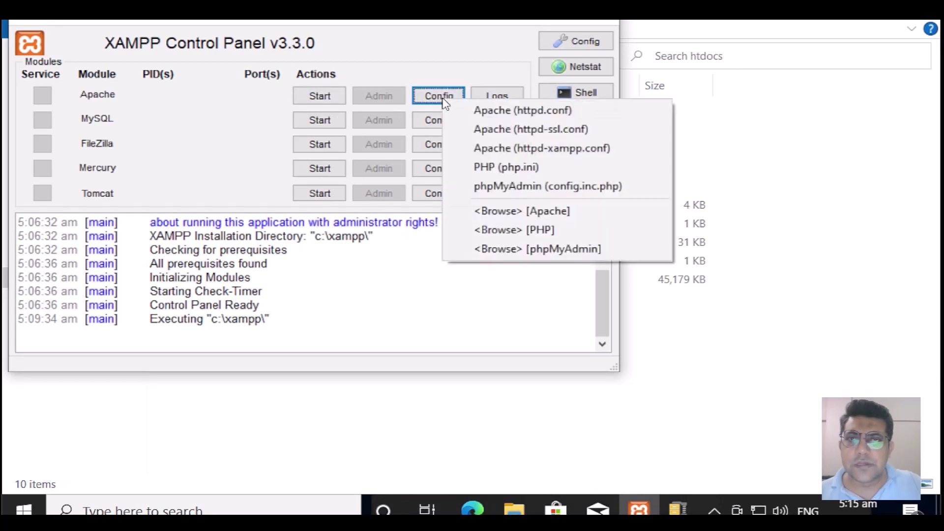
click(327, 99)
click(326, 122)
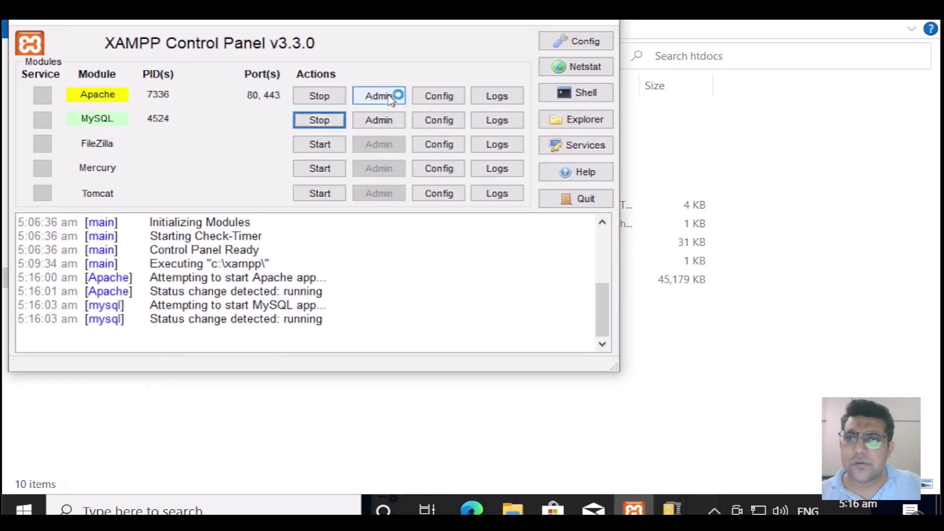
click(568, 401)
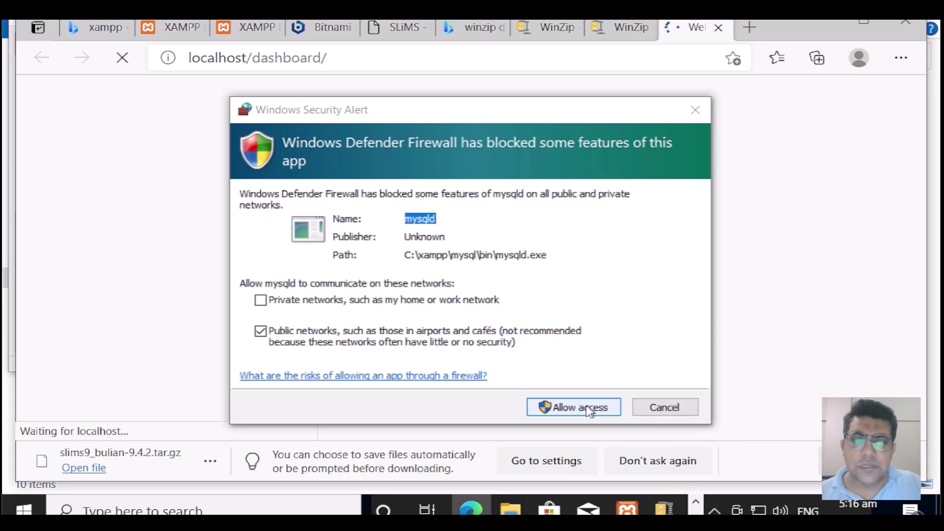
Step: Allow MySQL and Apache through the firewall and open the XAMPP dashboard at localhost
click(588, 406)
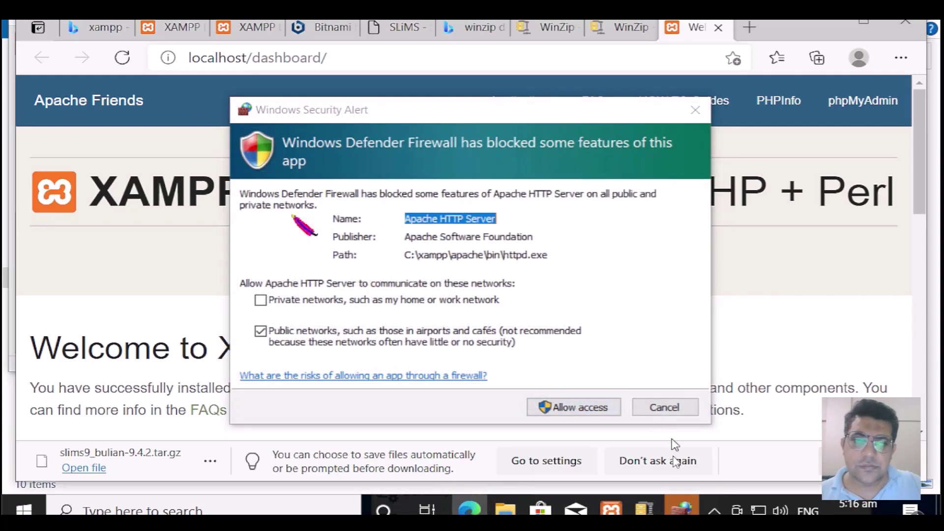
click(598, 412)
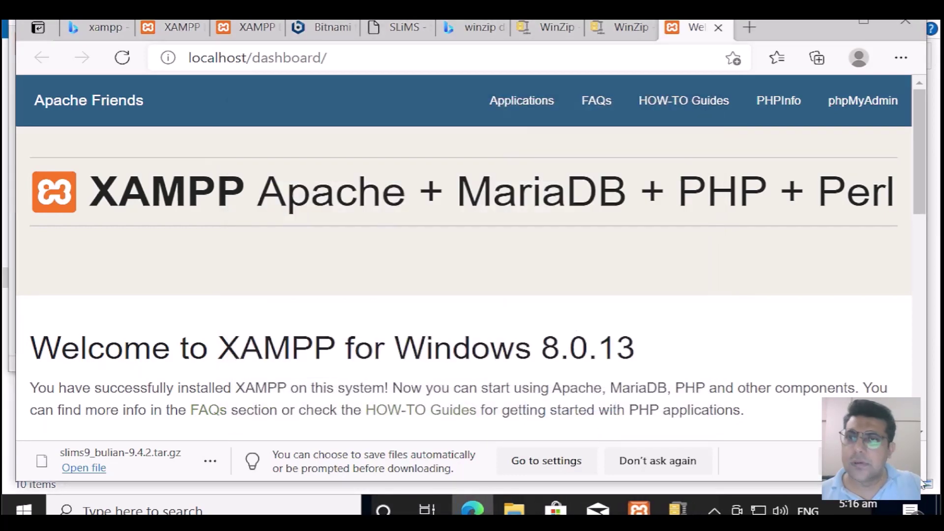
click(832, 22)
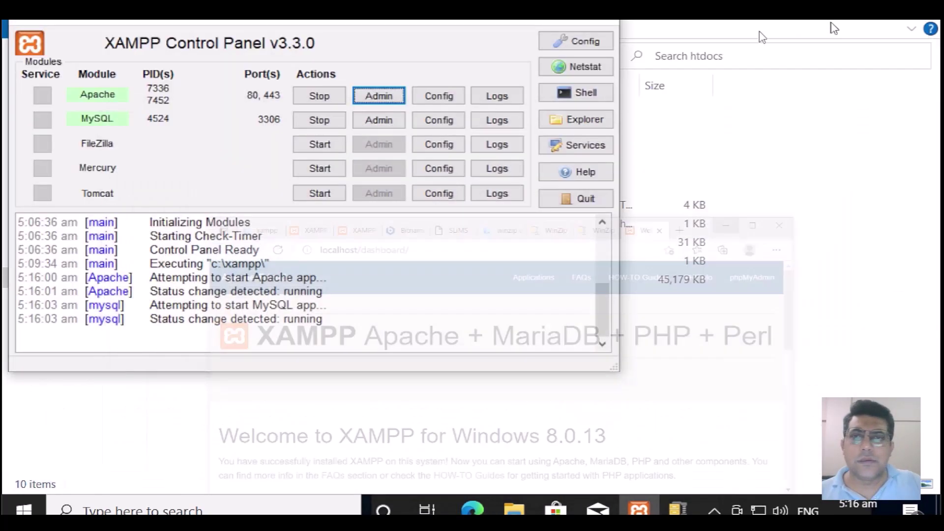
click(376, 95)
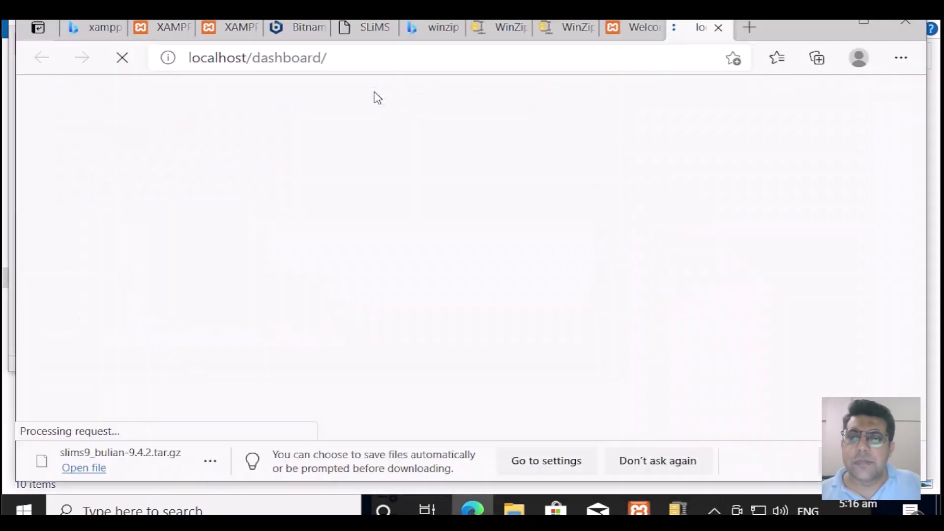
scroll(471, 307, down, 10)
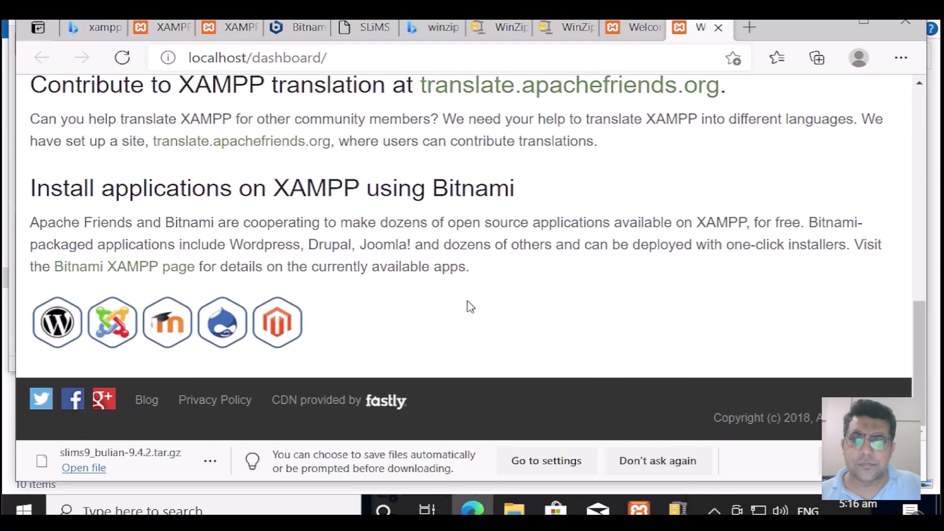
scroll(471, 307, up, 10)
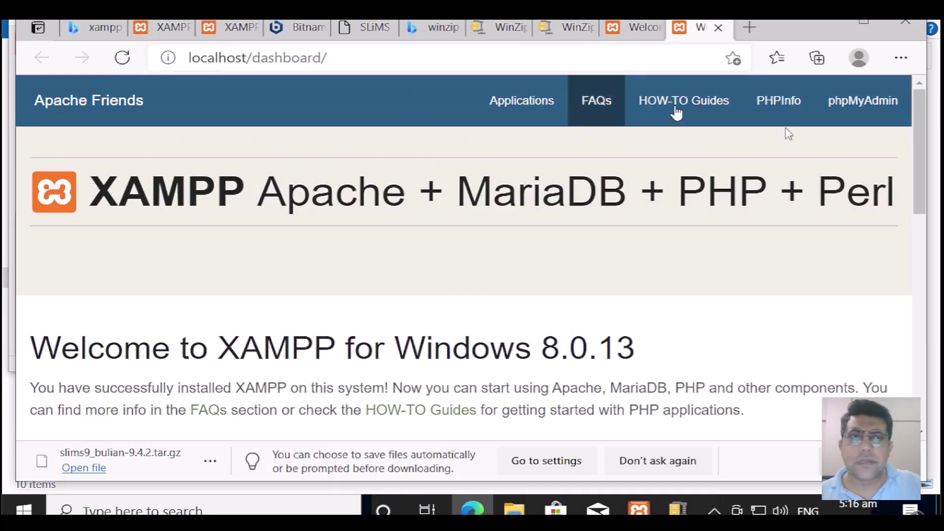
Step: Open phpMyAdmin at localhost/phpmyadmin from the XAMPP dashboard
click(876, 110)
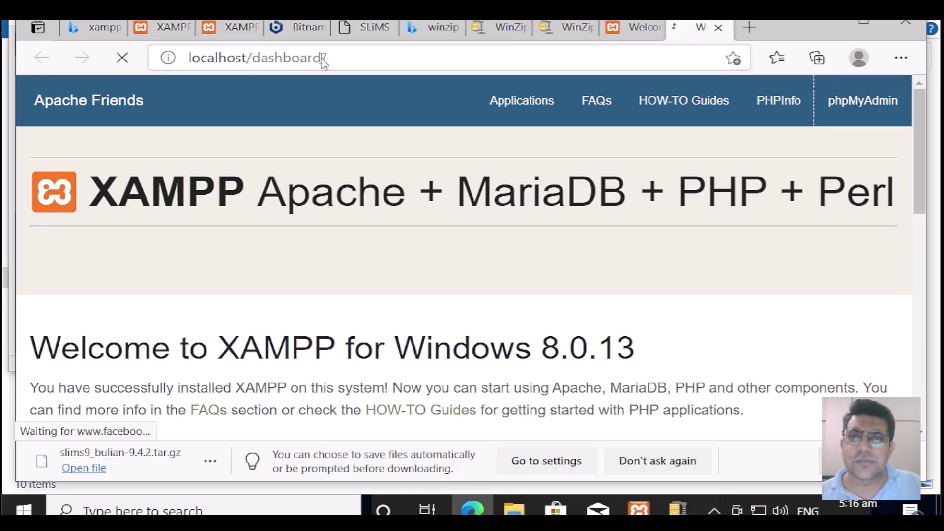
click(828, 27)
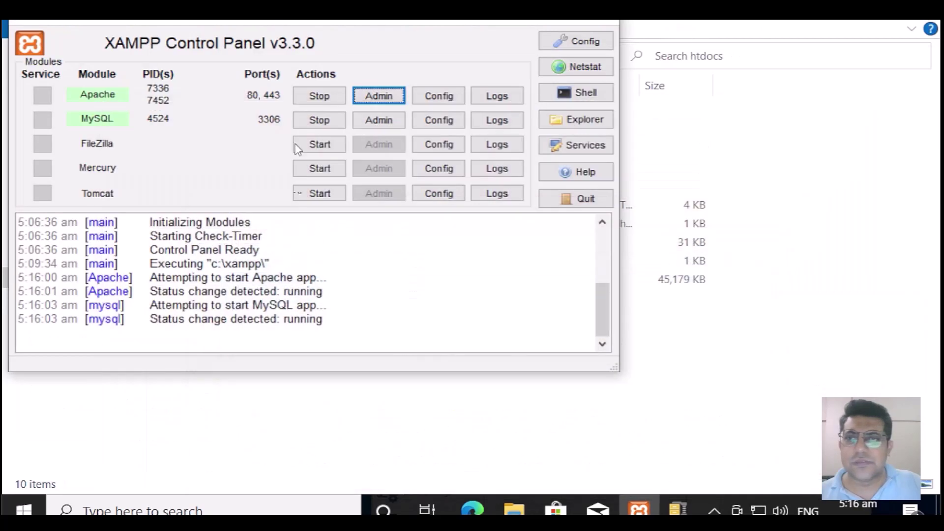
click(391, 103)
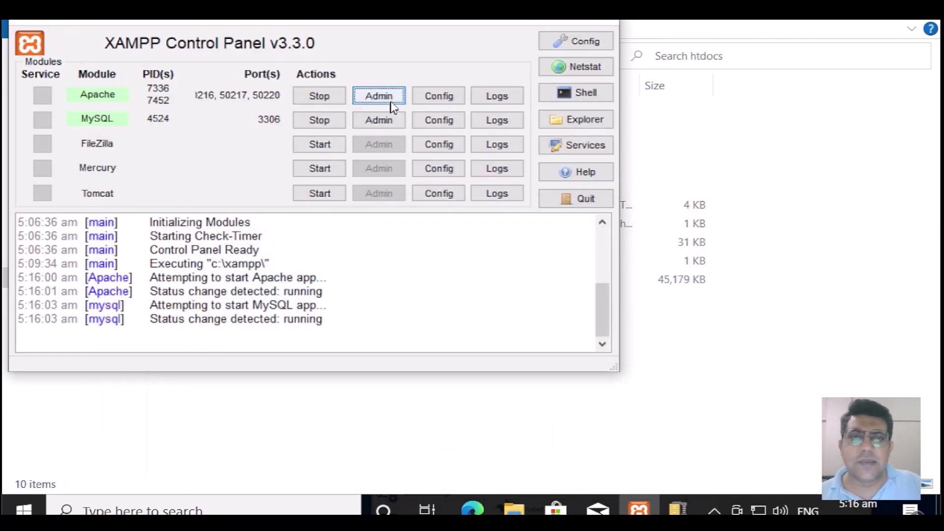
click(473, 511)
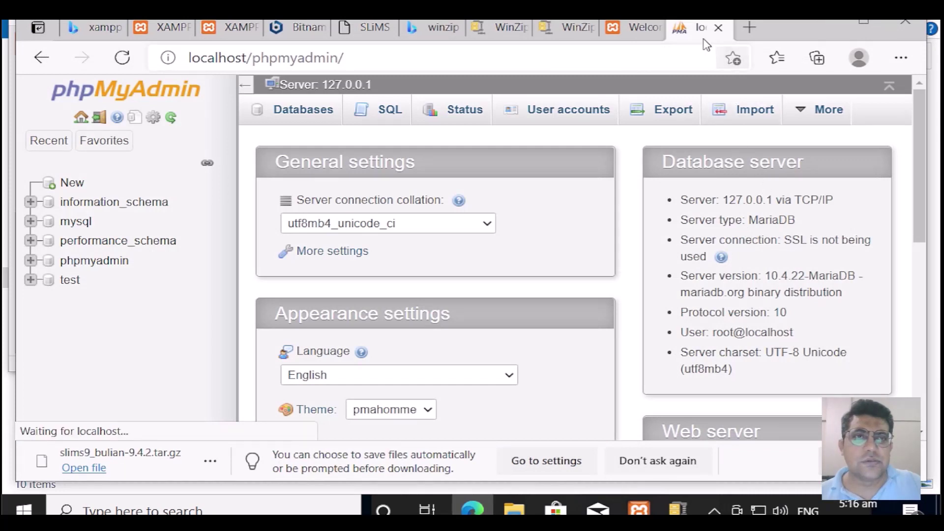
Step: Create an empty database named slims9 in phpMyAdmin, then close the phpMyAdmin tab
click(41, 57)
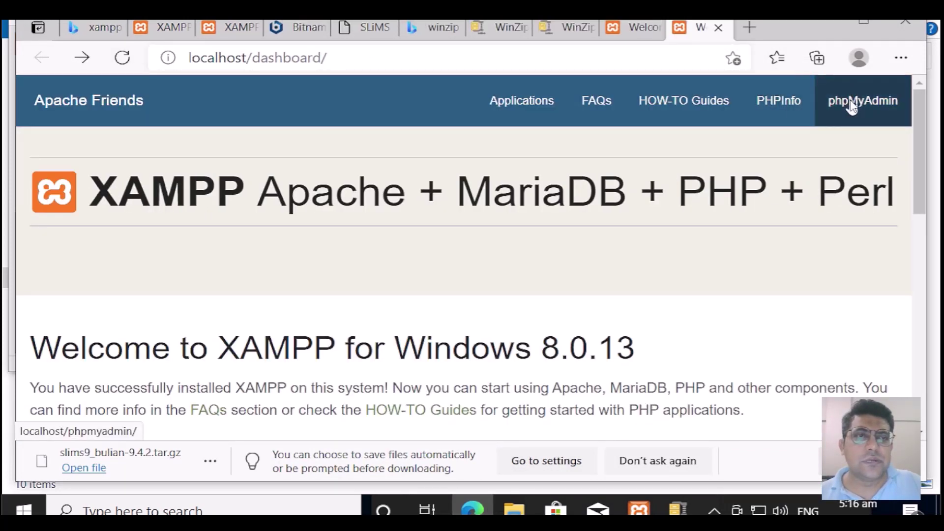
click(868, 116)
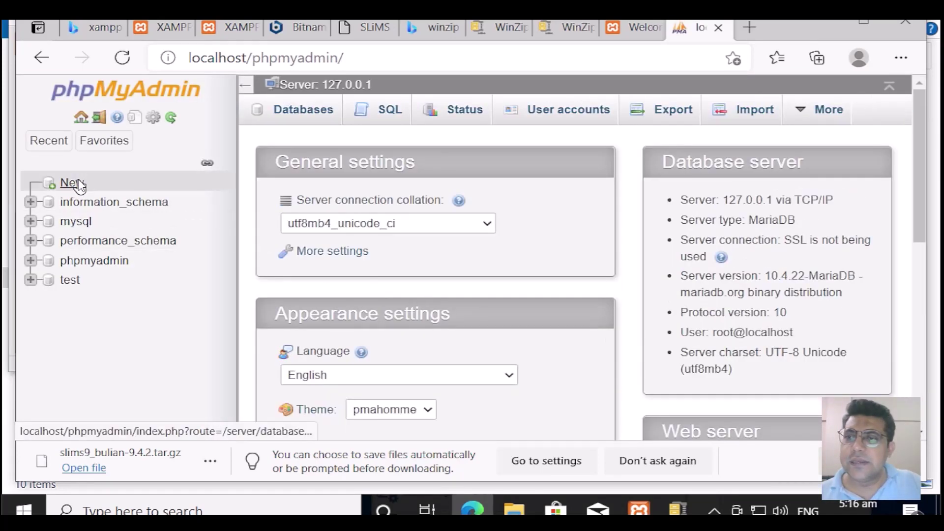
click(74, 181)
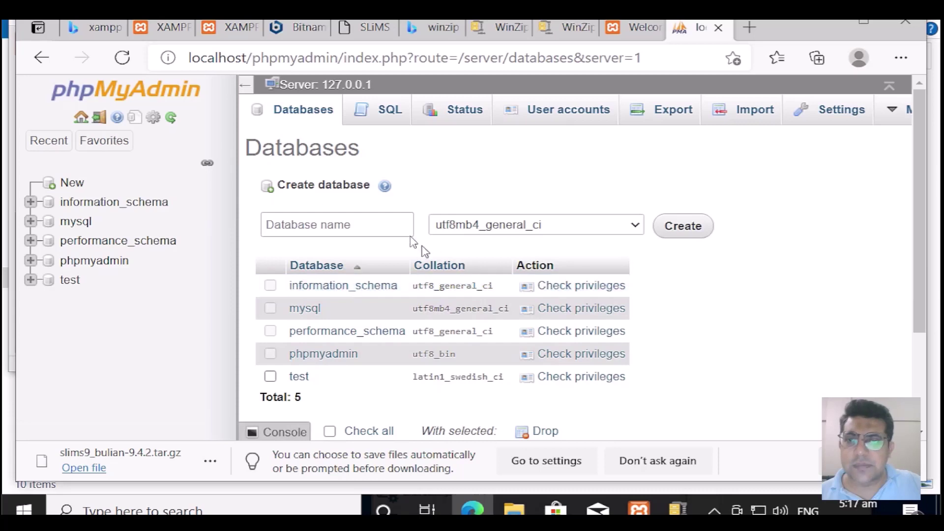
click(397, 228)
text(slims9)
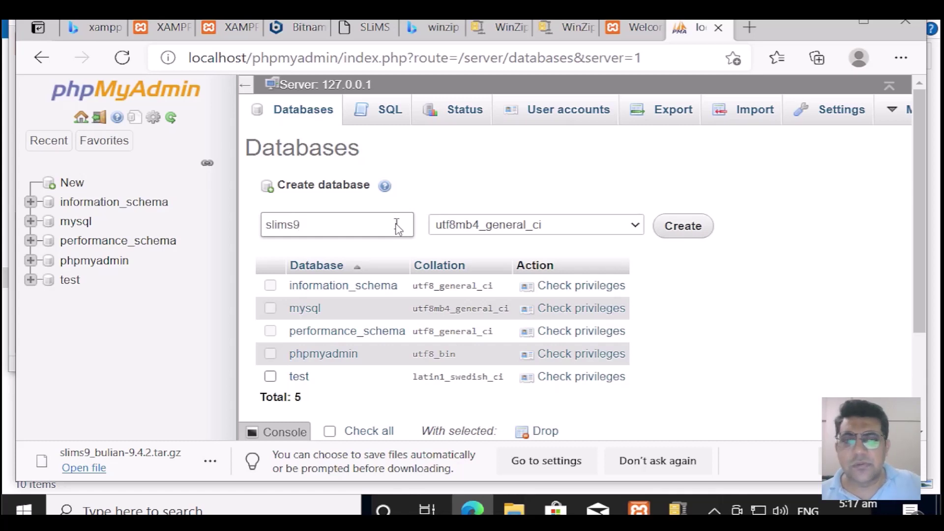
click(703, 232)
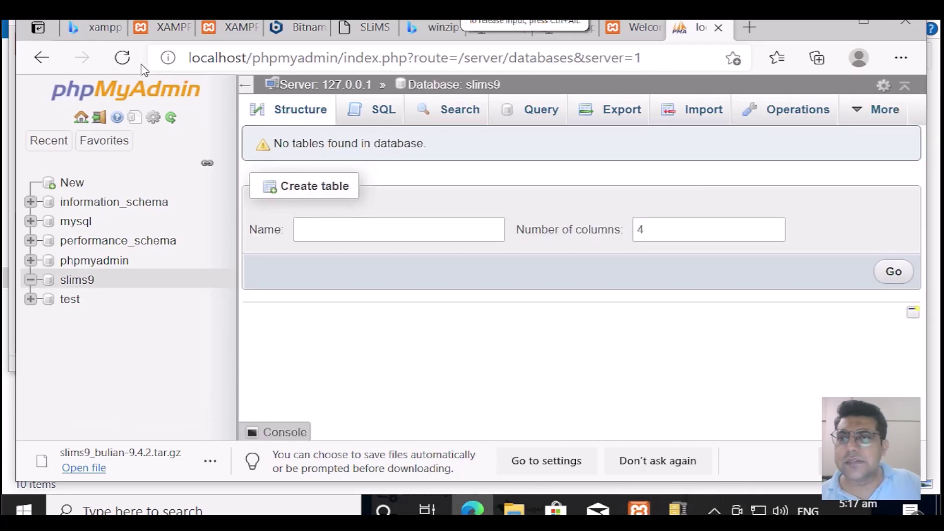
click(719, 28)
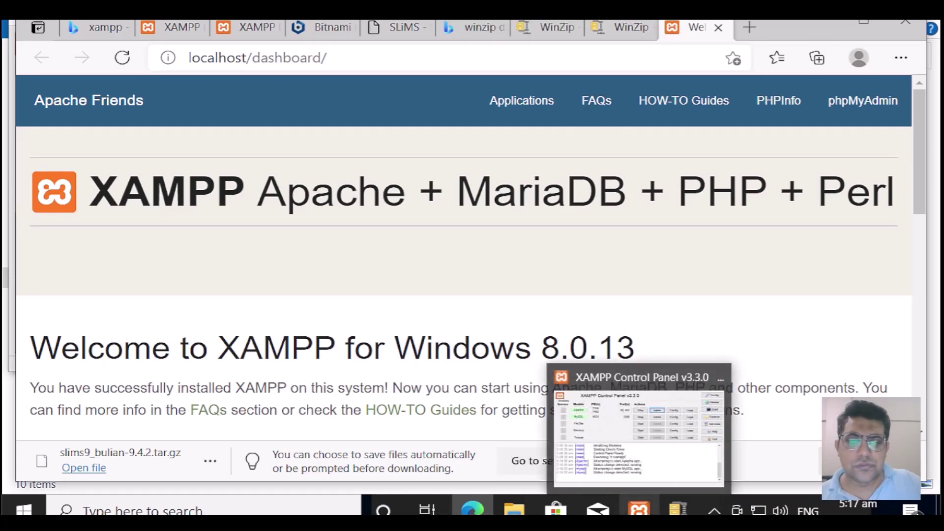
Step: In a new Edge tab, enter the address 127.0.0.1/slims9 in place of localhost
click(639, 510)
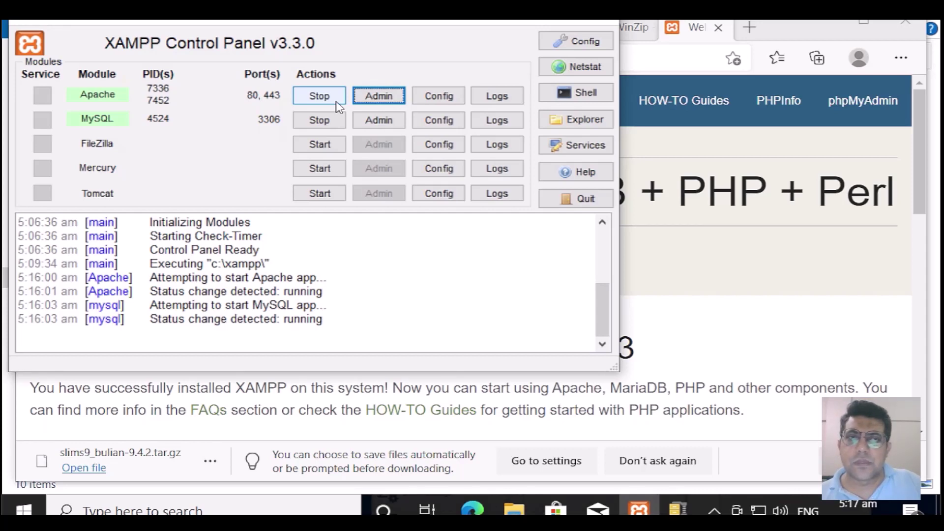
click(755, 25)
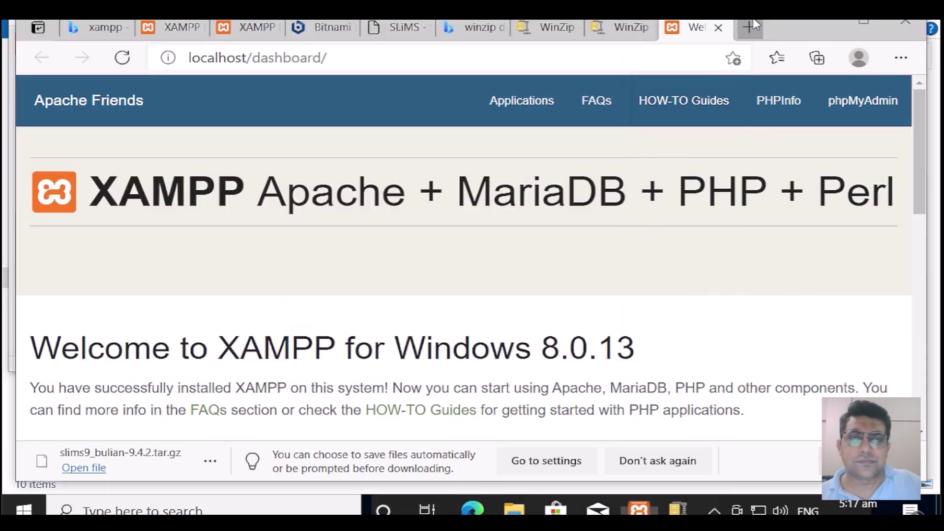
click(753, 26)
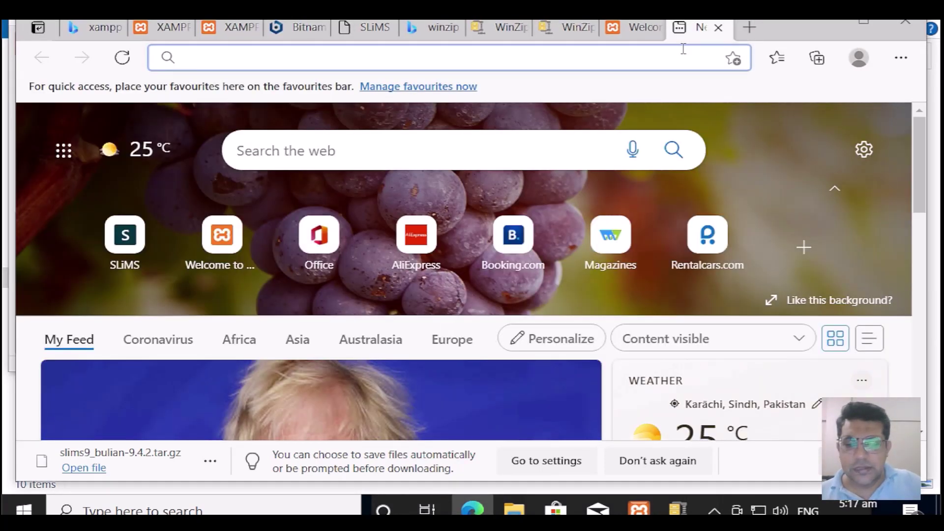
text(local)
text(host)
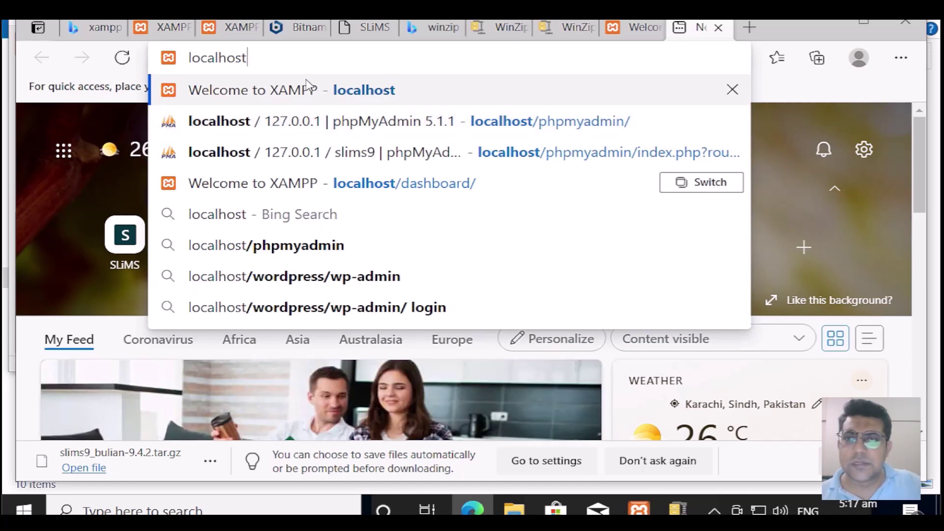
key(BackSpace)
key(BackSpace)
key(BackSpace)
key(BackSpace)
key(BackSpace)
key(BackSpace)
key(BackSpace)
key(BackSpace)
key(BackSpace)
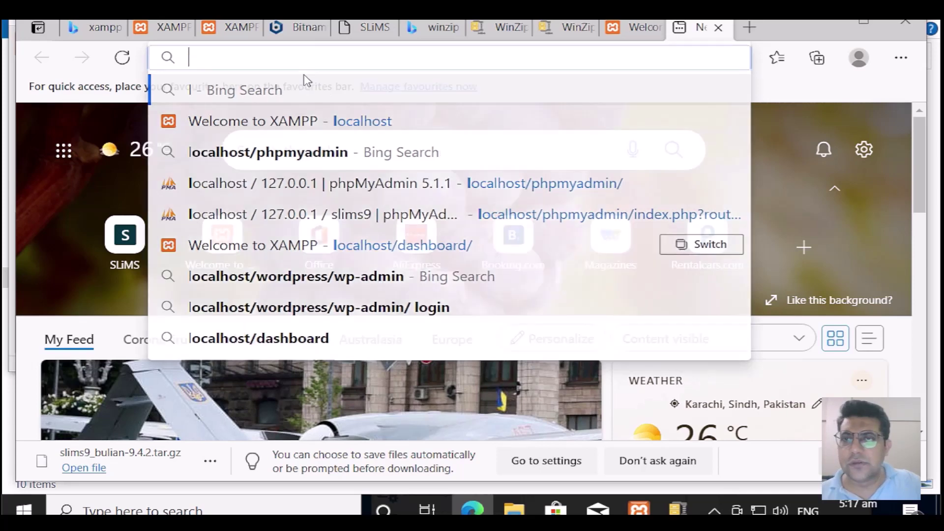
text(127)
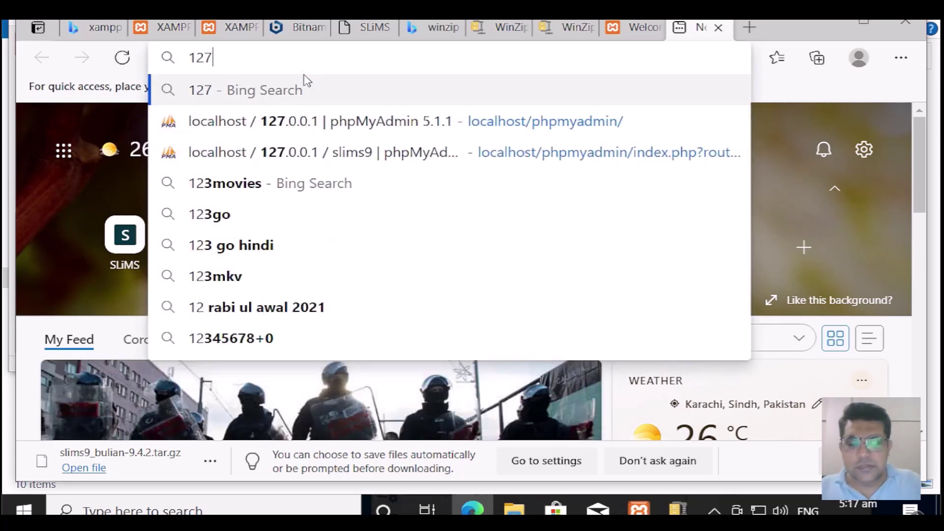
text(.0.)
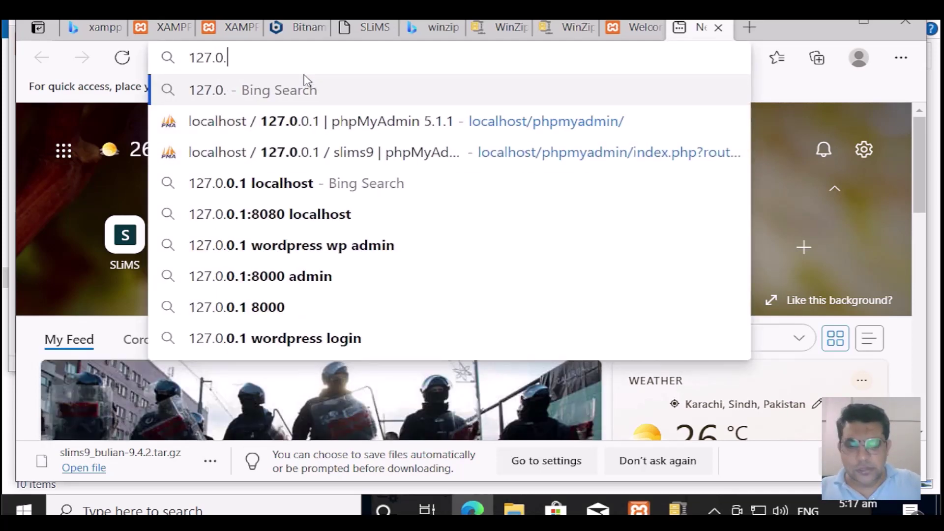
text(0.1)
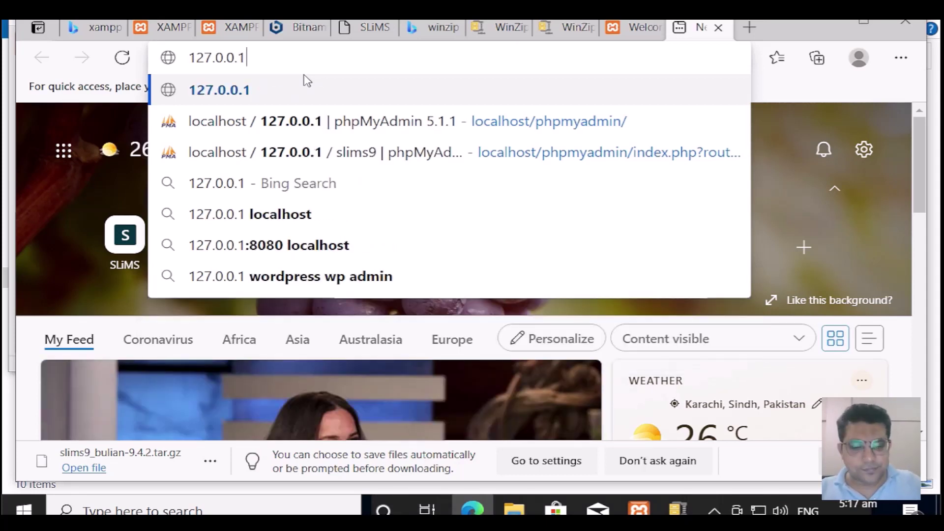
text(/)
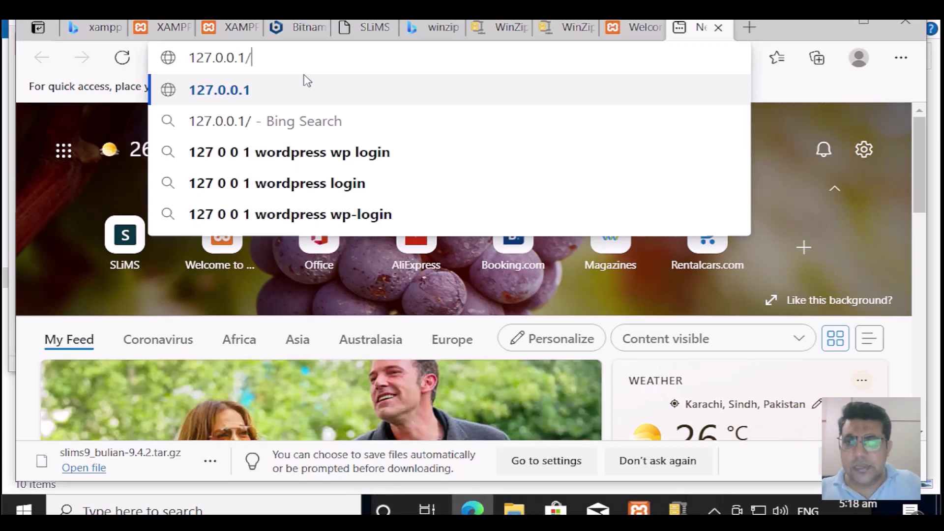
text(slims)
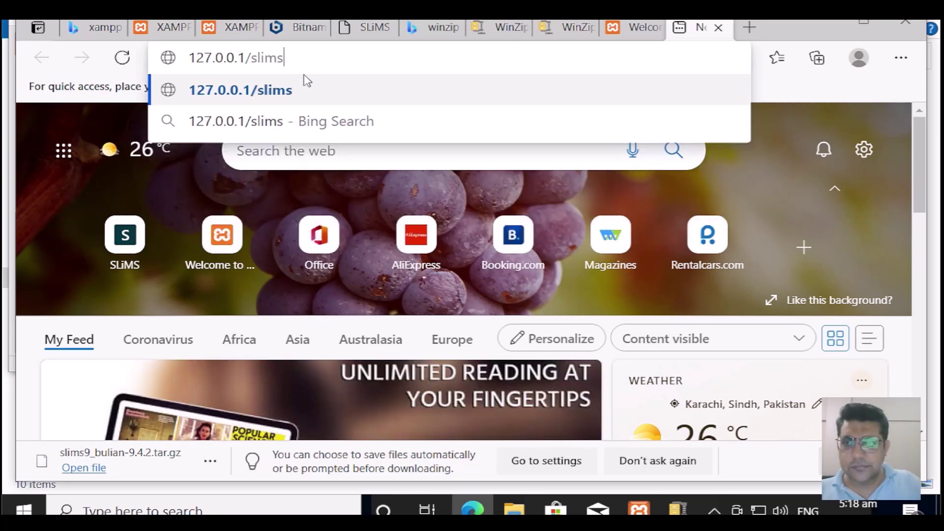
text(9)
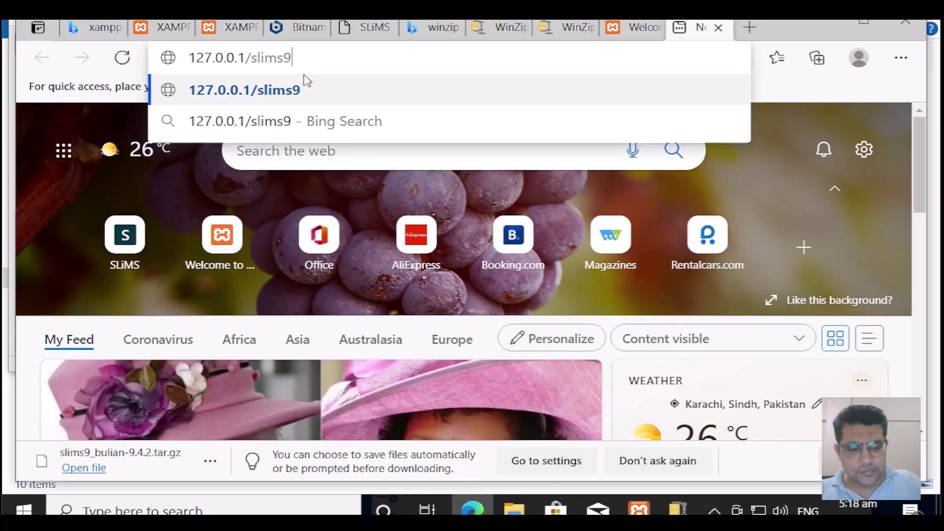
key(Left)
key(Left)
key(Left)
key(Left)
key(Left)
key(Left)
key(Left)
key(Left)
key(Left)
key(Left)
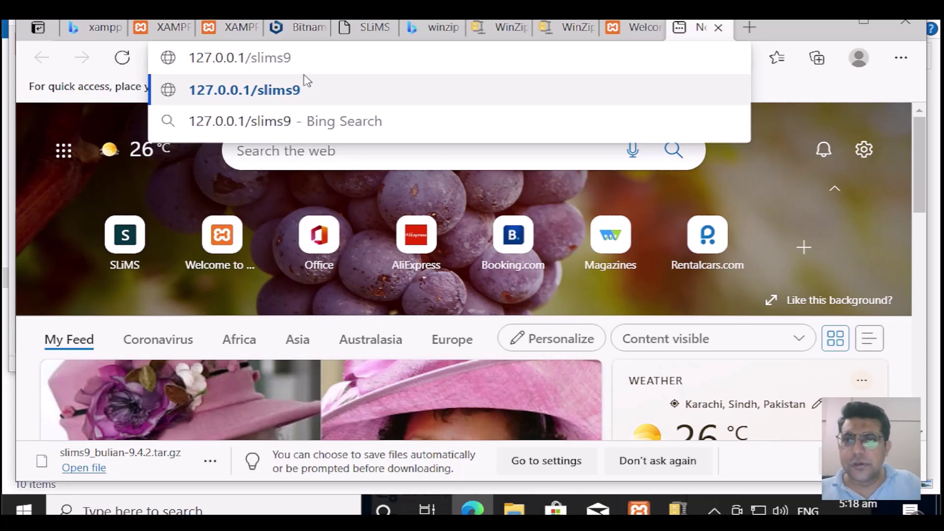
key(Right)
key(Right)
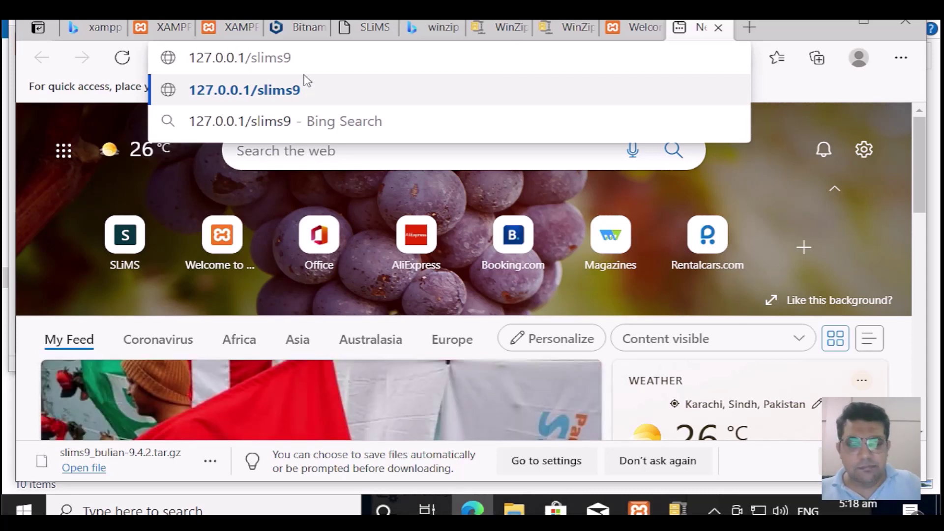
Step: Load the SLiMS installer and review the requirements, which flag PHP GD as not installed
key(Return)
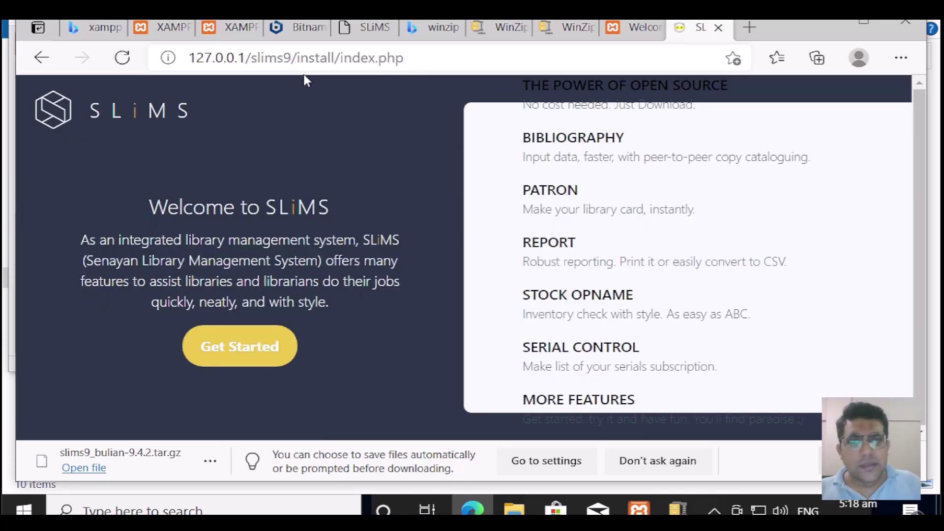
click(254, 365)
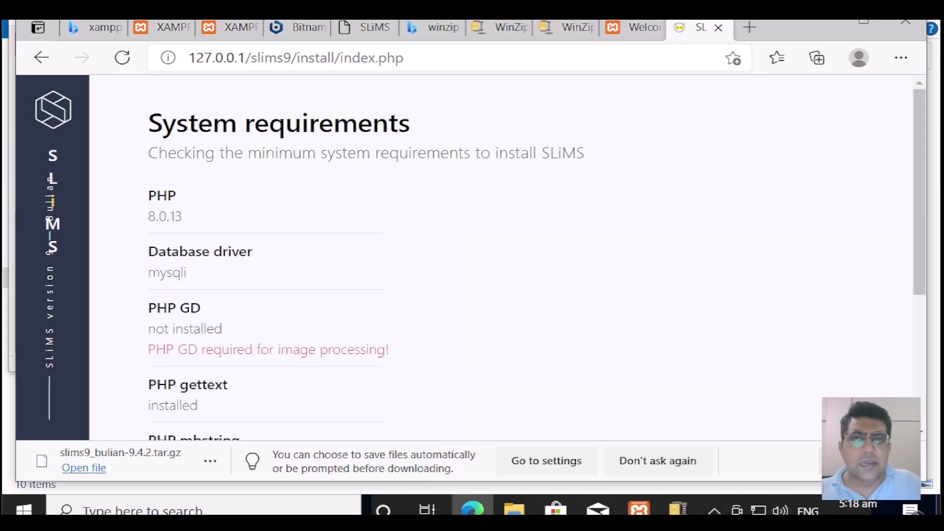
scroll(488, 274, down, 1)
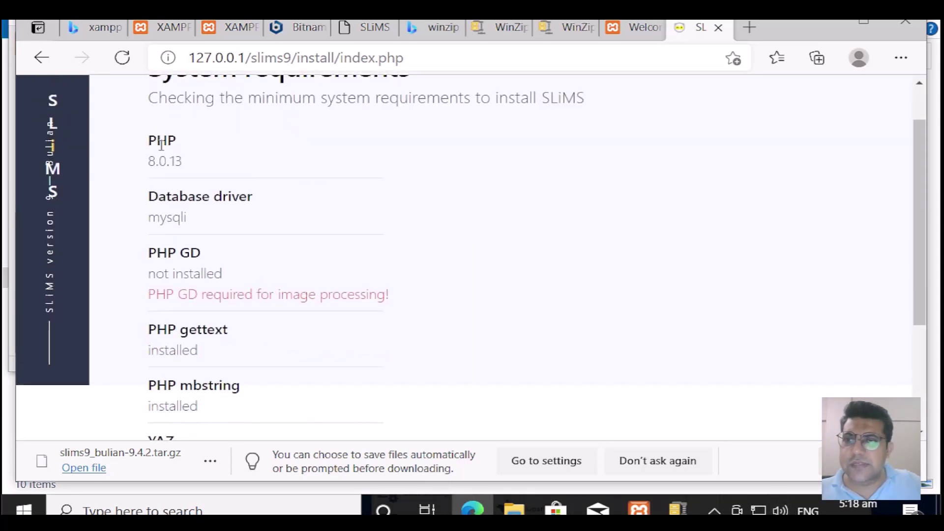
scroll(291, 130, up, 1)
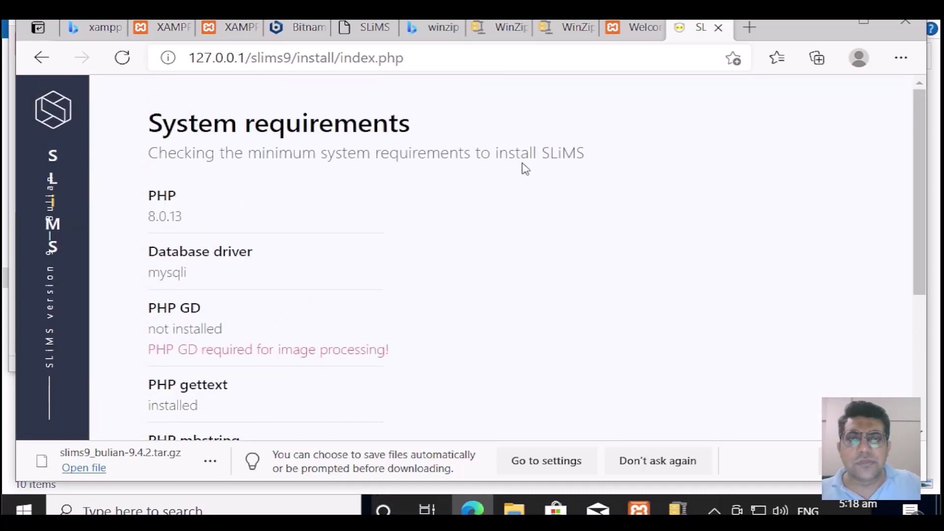
scroll(293, 210, down, 1)
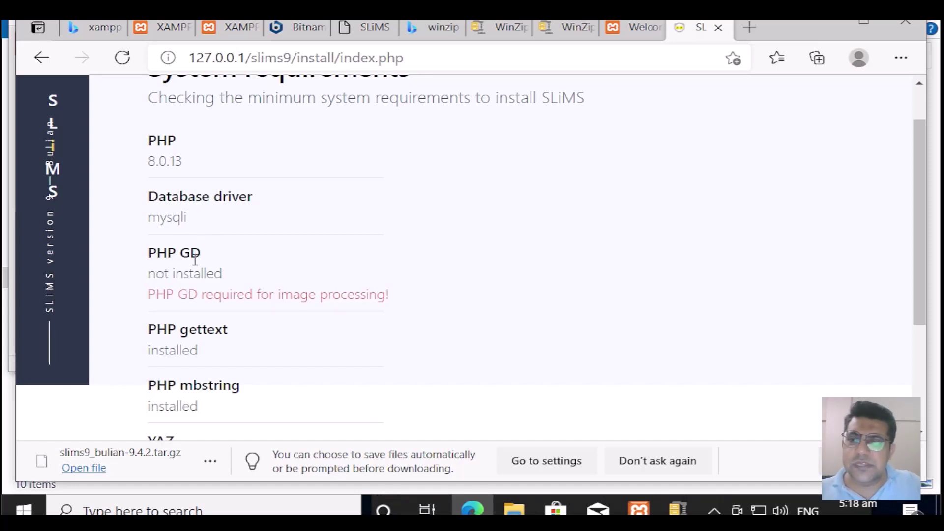
scroll(190, 312, down, 3)
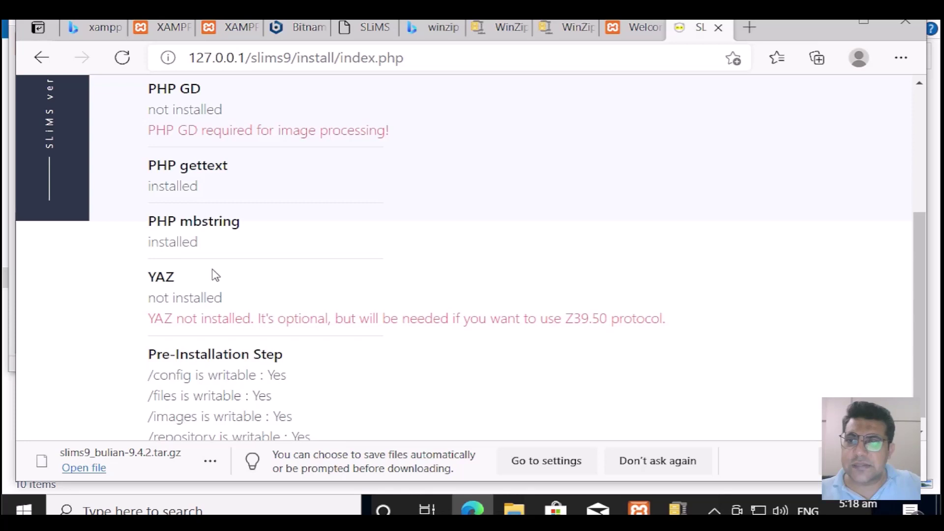
scroll(211, 275, down, 1)
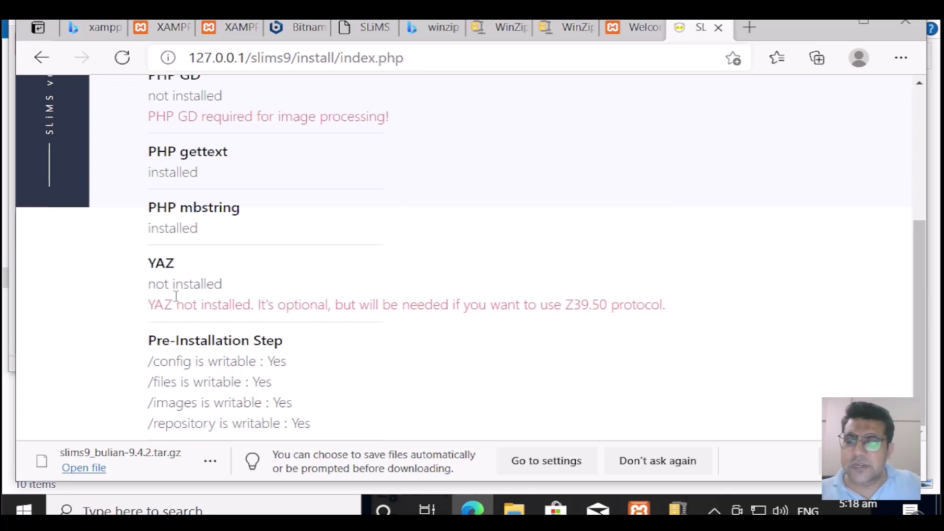
scroll(302, 341, up, 1)
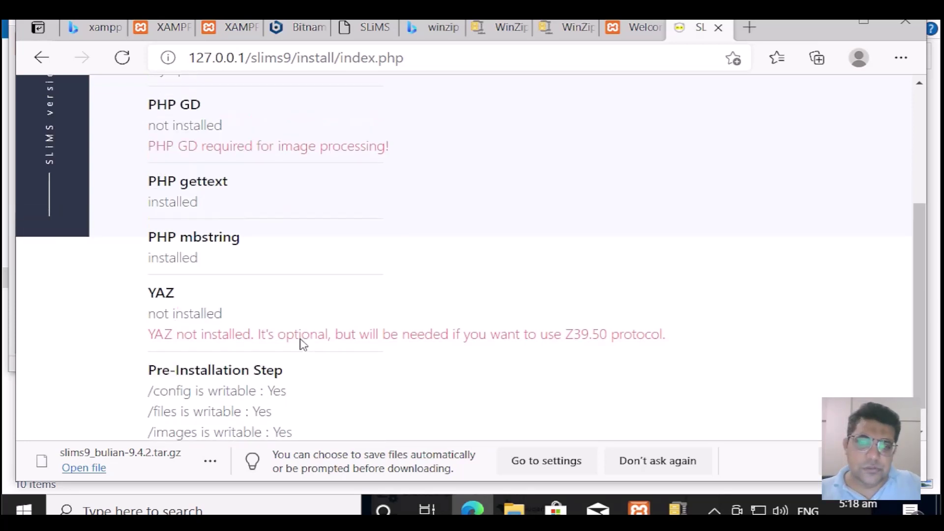
scroll(302, 342, up, 4)
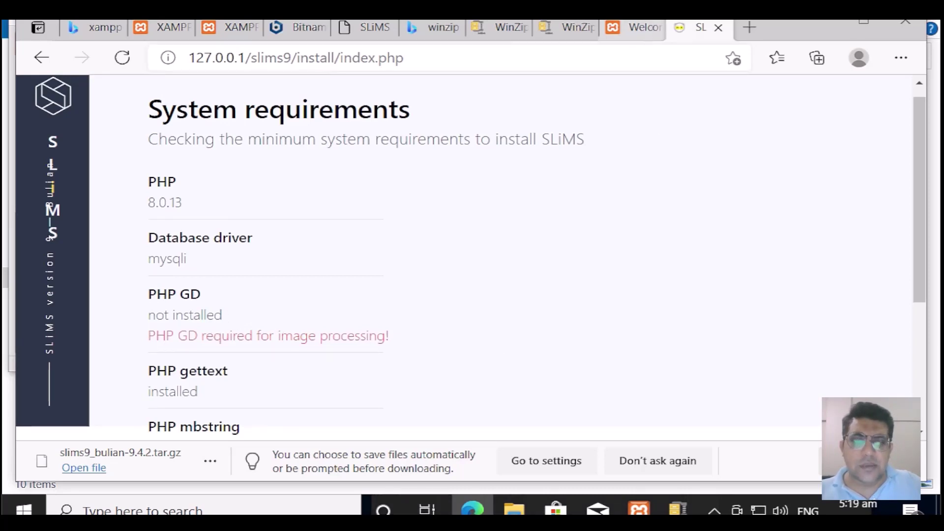
Step: Open php.ini from XAMPP's Apache Config and search for the gd extension line
click(639, 510)
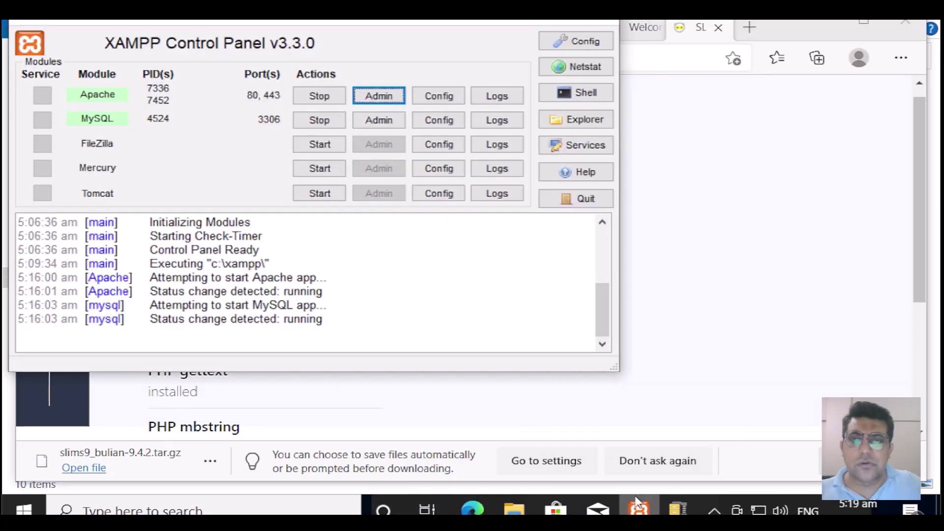
click(432, 98)
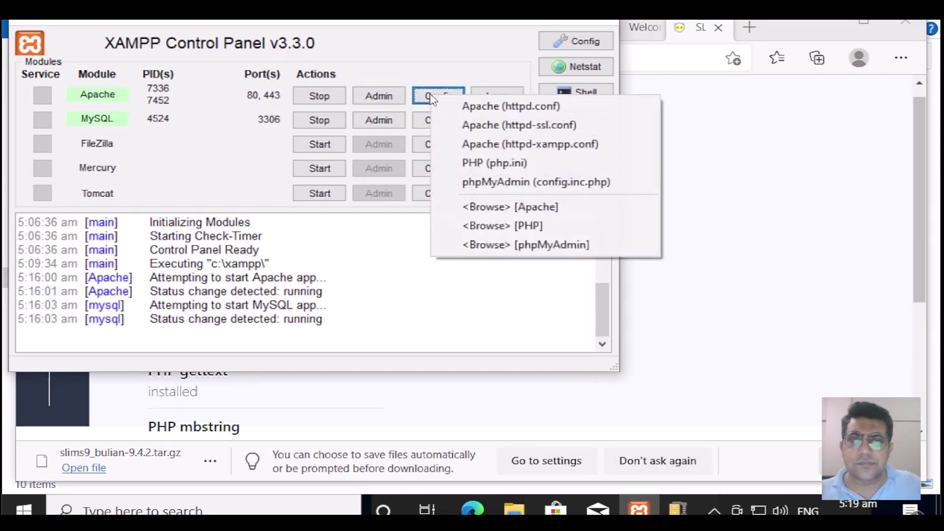
click(523, 167)
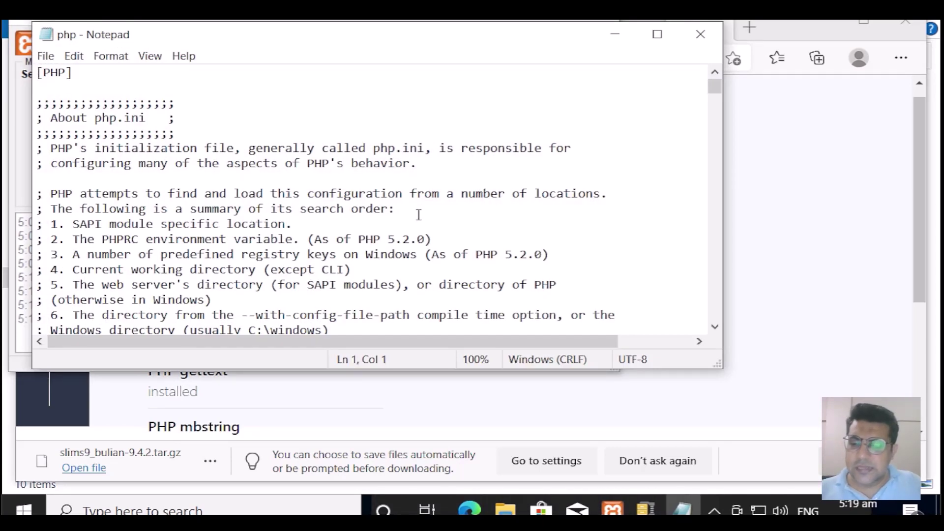
key(ctrl+f)
text(fi)
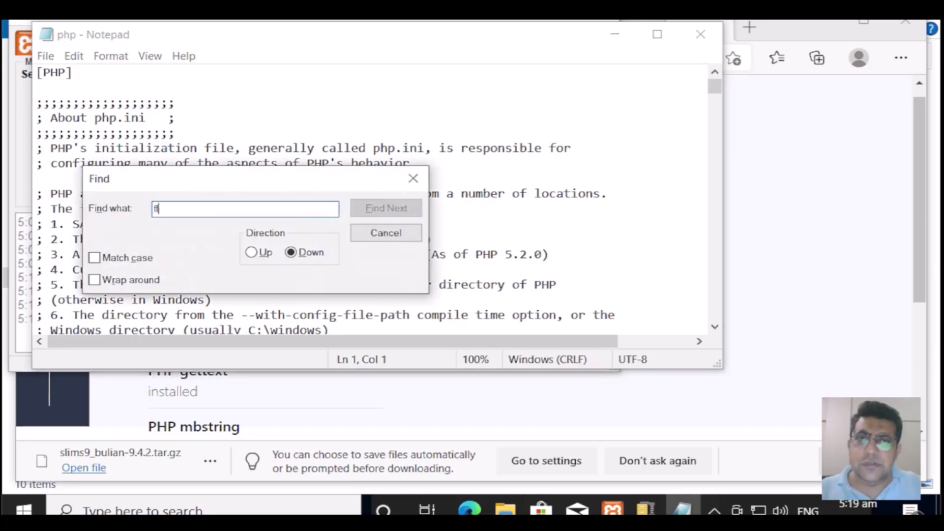
text(ffffffffffffffffffffffffffffffffffffff)
key(BackSpace)
key(BackSpace)
key(BackSpace)
key(BackSpace)
key(BackSpace)
key(BackSpace)
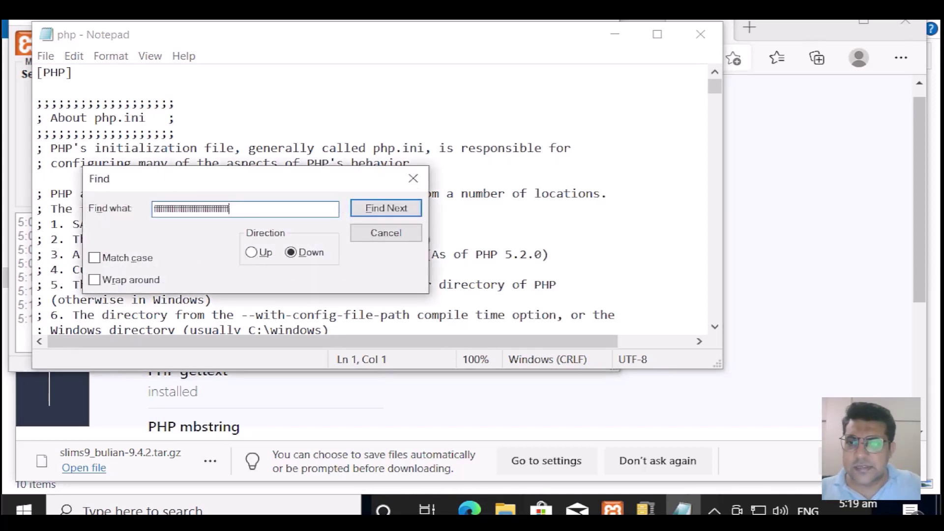
key(BackSpace)
key(BackSpace)
key(BackSpace)
key(BackSpace)
key(BackSpace)
key(BackSpace)
key(BackSpace)
key(BackSpace)
key(BackSpace)
key(BackSpace)
key(BackSpace)
key(BackSpace)
key(BackSpace)
key(BackSpace)
key(BackSpace)
key(BackSpace)
key(BackSpace)
key(BackSpace)
key(BackSpace)
key(BackSpace)
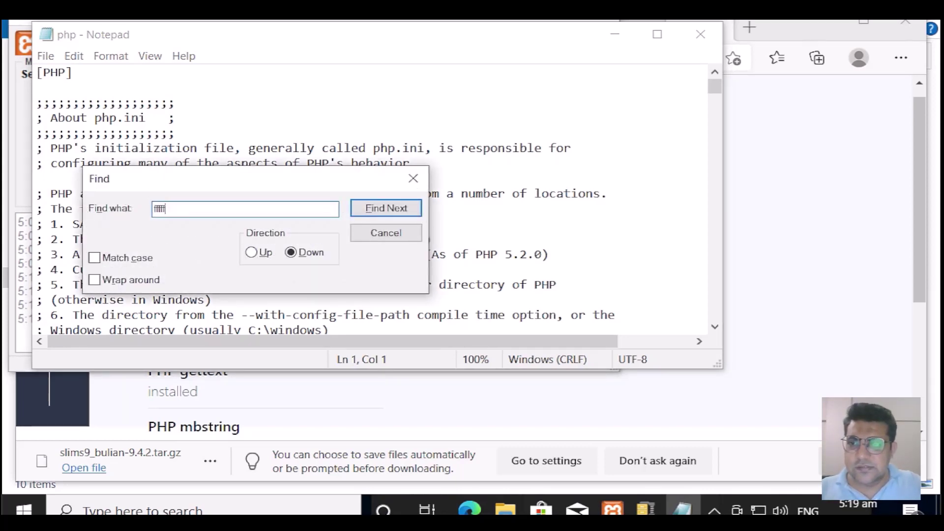
key(BackSpace)
key(BackSpace)
key(BackSpace)
key(BackSpace)
key(BackSpace)
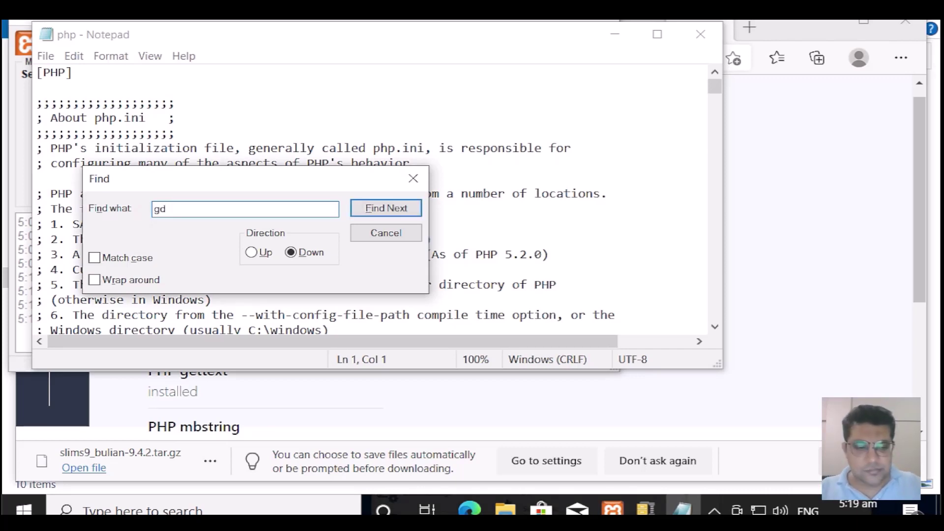
text(gd)
click(417, 211)
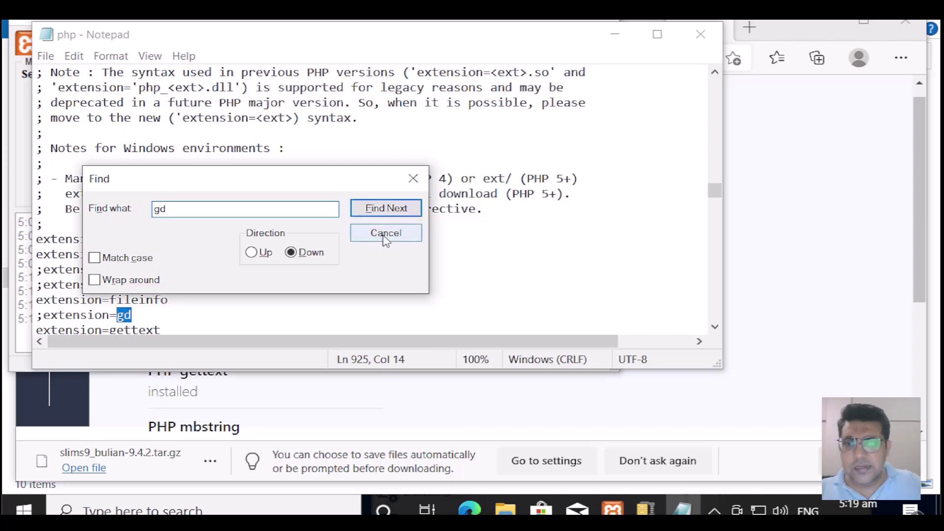
click(386, 236)
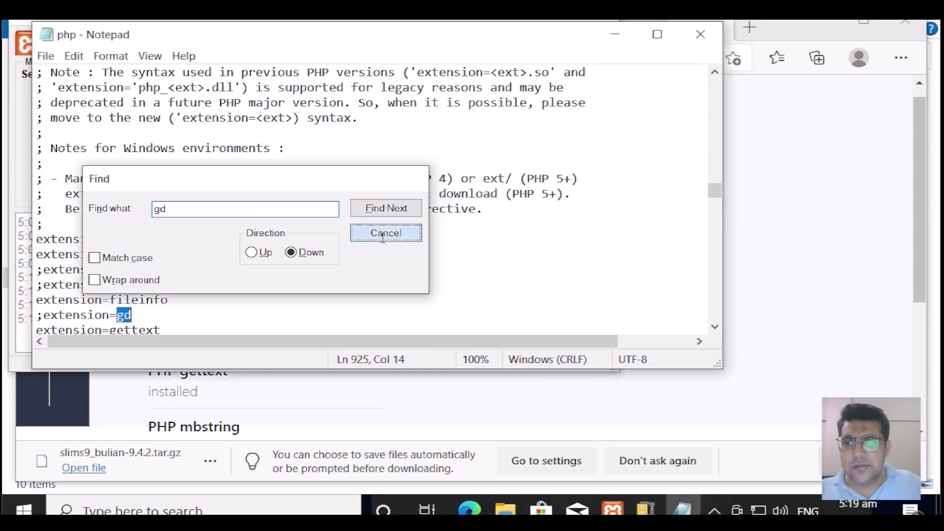
Step: Remove the semicolon before extension=gd and save php.ini when closing Notepad
click(42, 316)
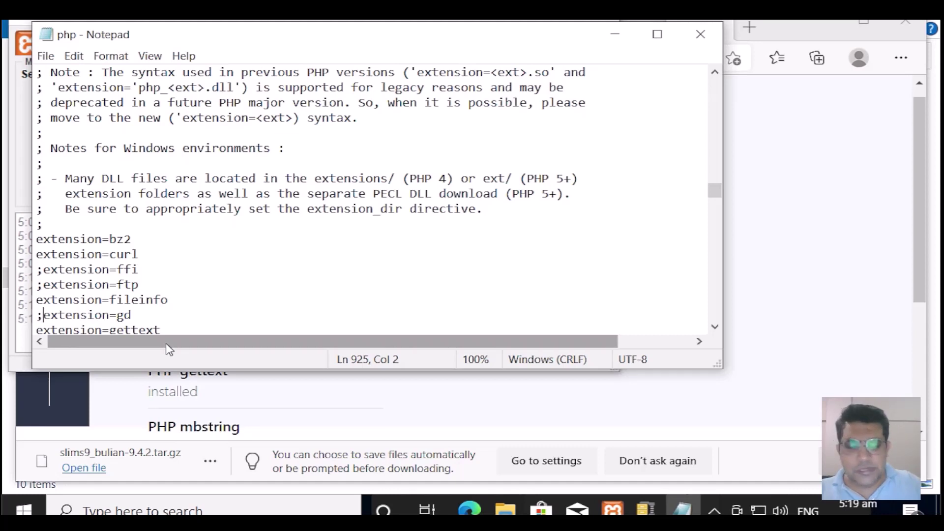
key(Left)
key(Right)
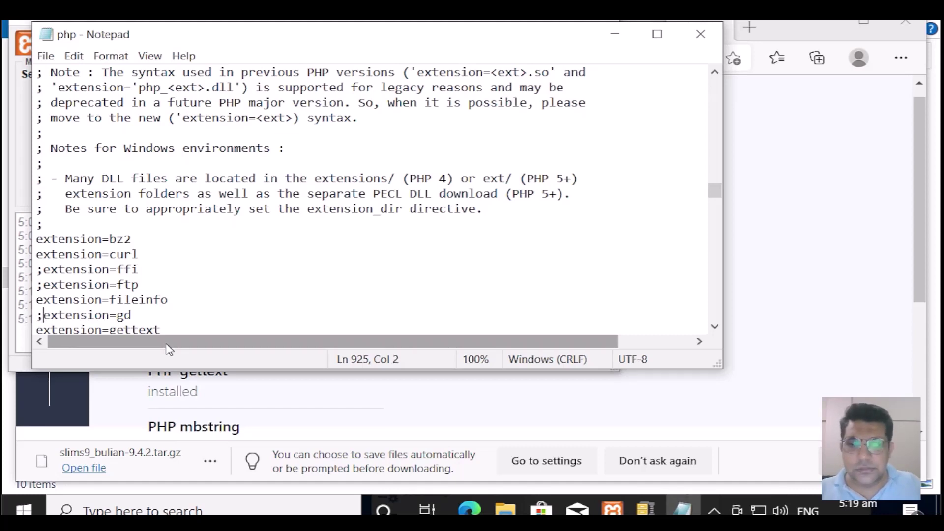
key(BackSpace)
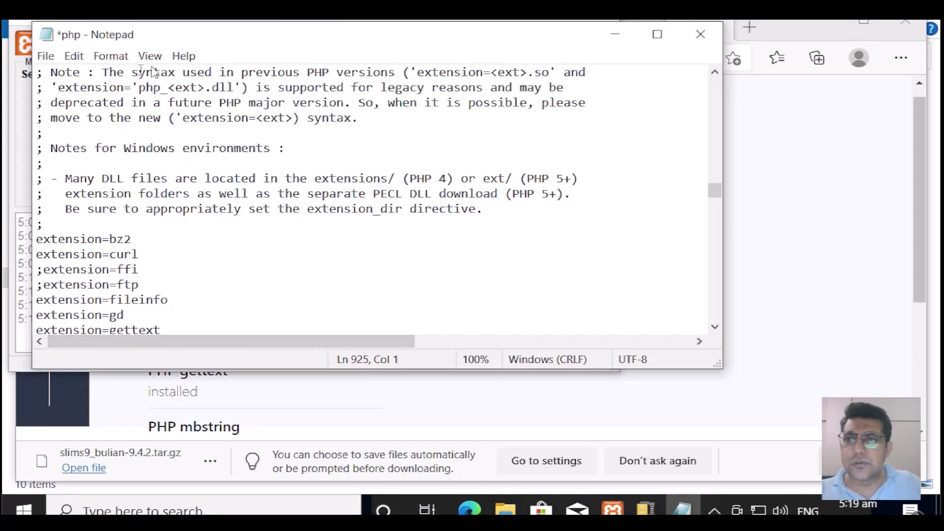
click(699, 37)
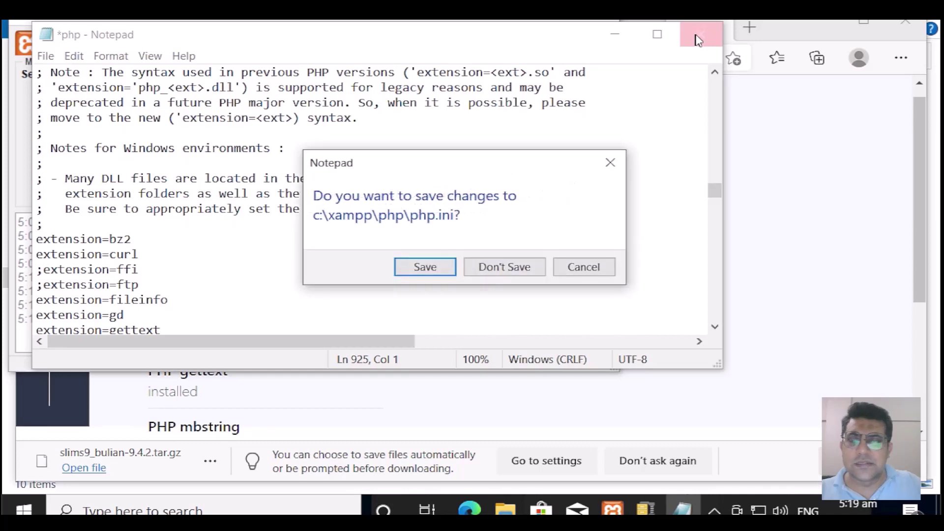
click(433, 276)
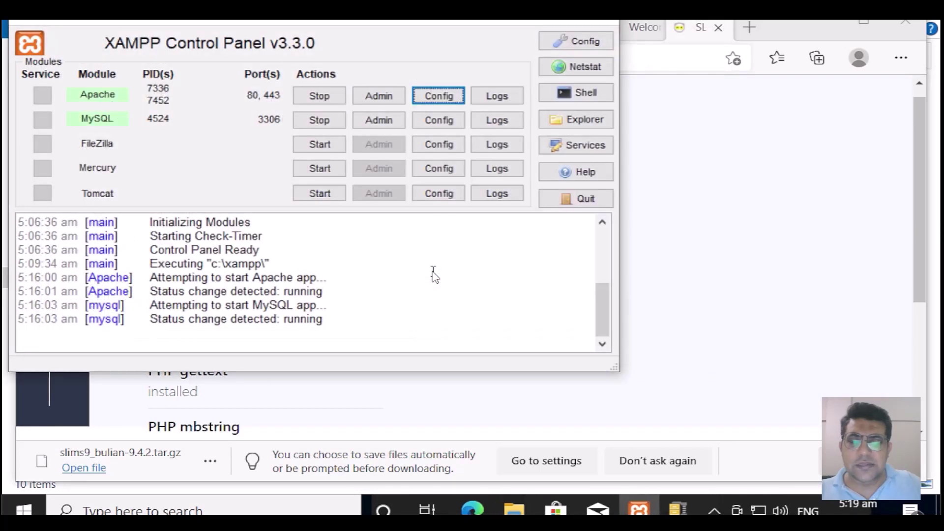
Step: Stop and restart both Apache and MySQL, then return to the browser
click(333, 105)
click(335, 121)
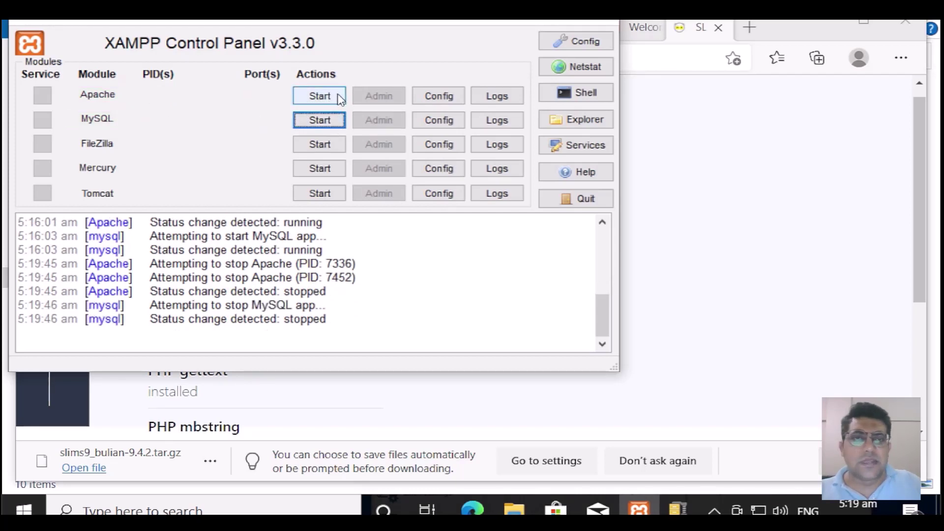
click(337, 97)
click(341, 120)
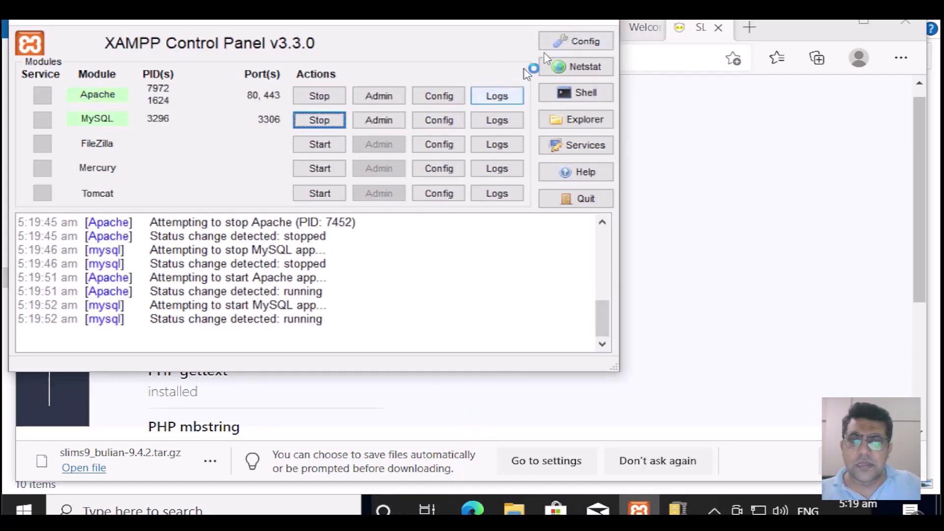
click(518, 21)
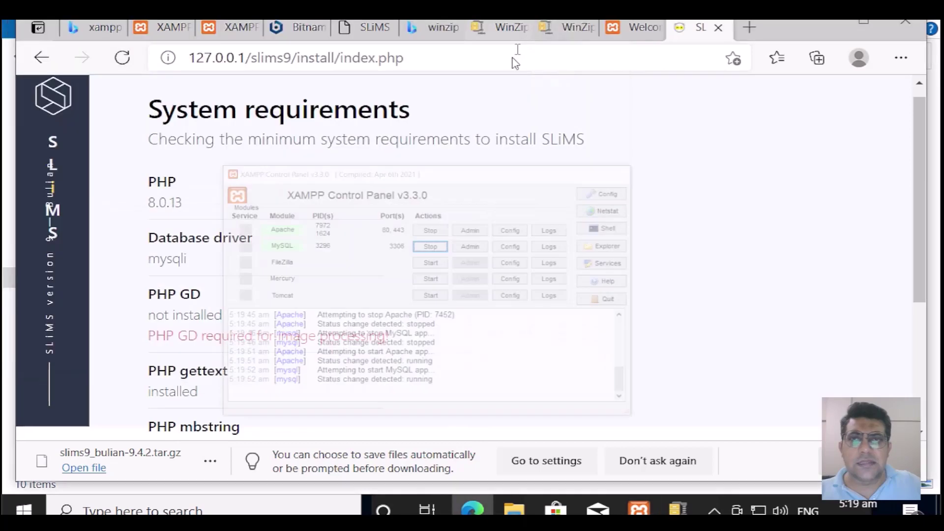
Step: Reload the installer, confirm PHP GD now passes, and continue past the requirements check
click(510, 63)
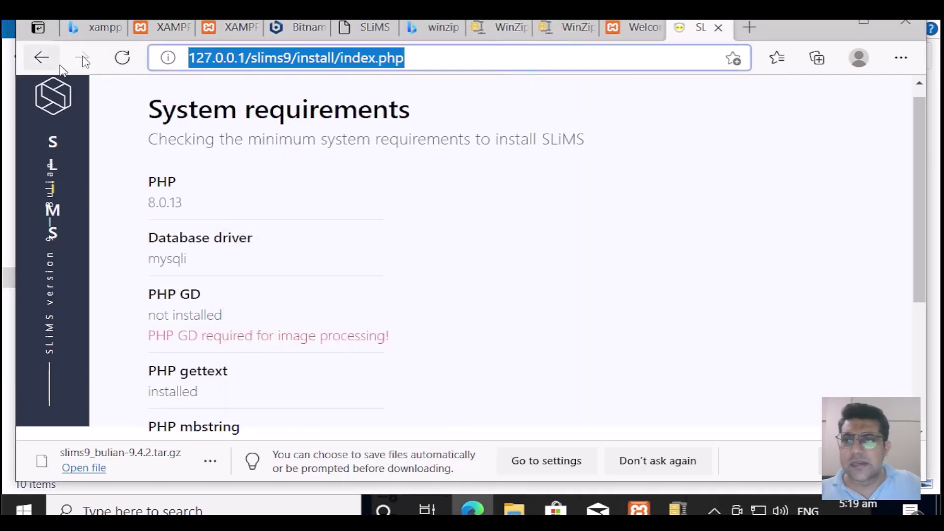
click(121, 57)
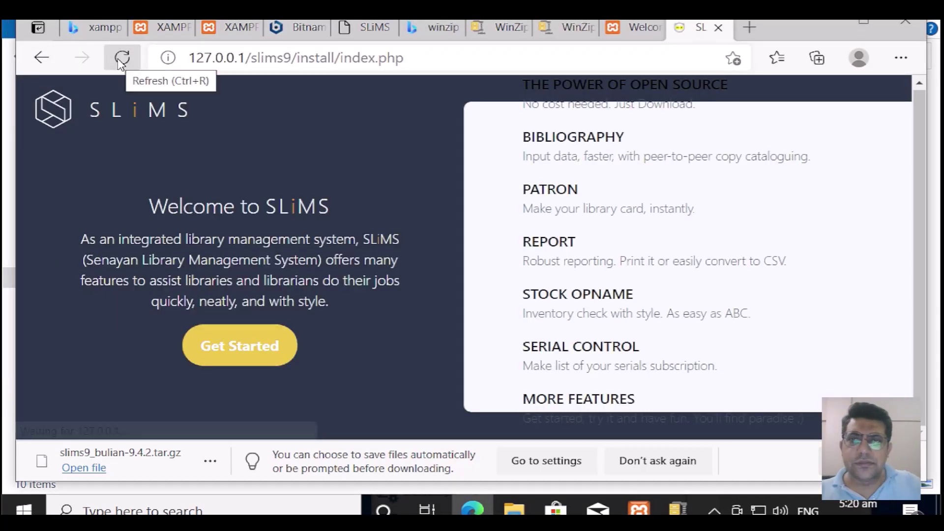
click(246, 342)
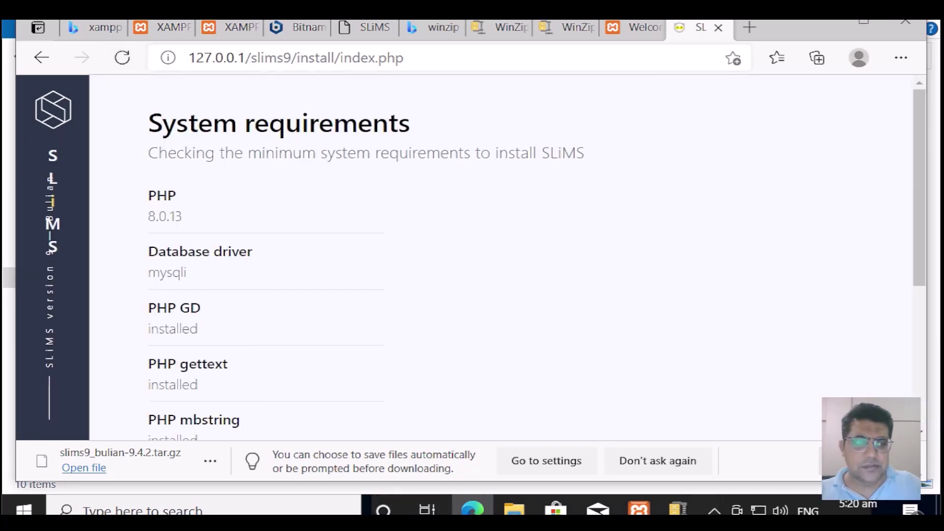
scroll(365, 401, down, 1)
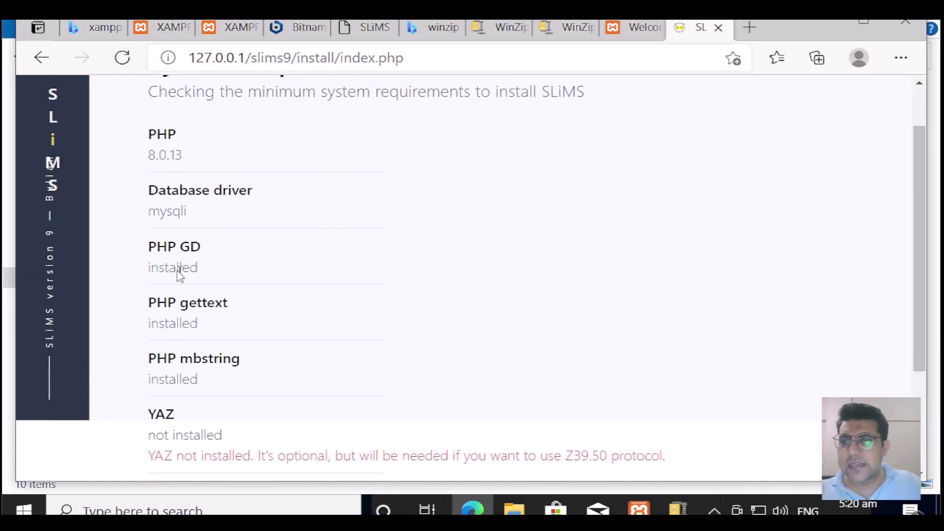
scroll(343, 364, down, 3)
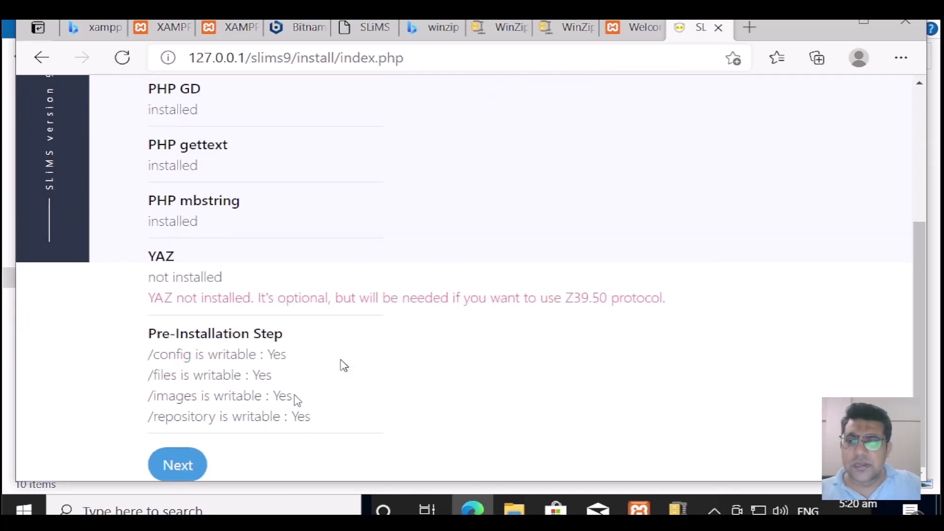
click(187, 471)
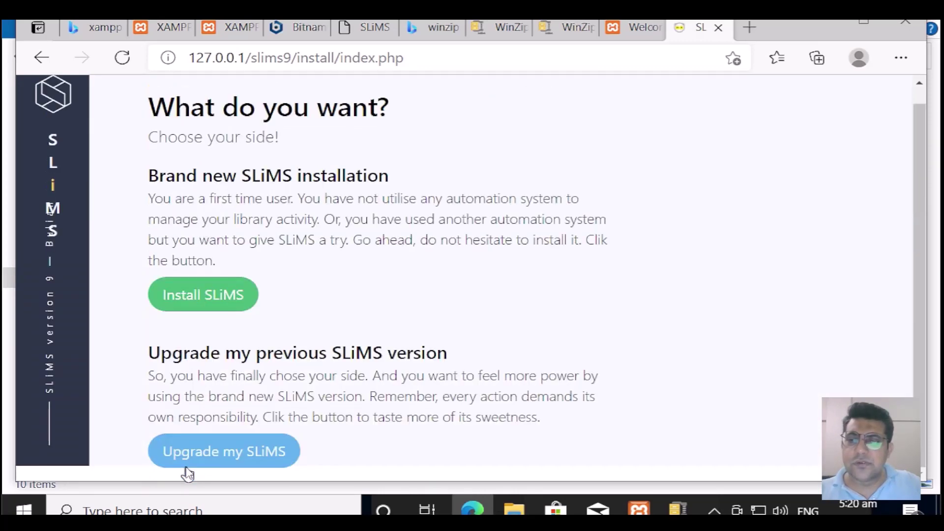
Step: Choose a new install, connect to database slims9 as user root, and confirm the test succeeds
click(199, 297)
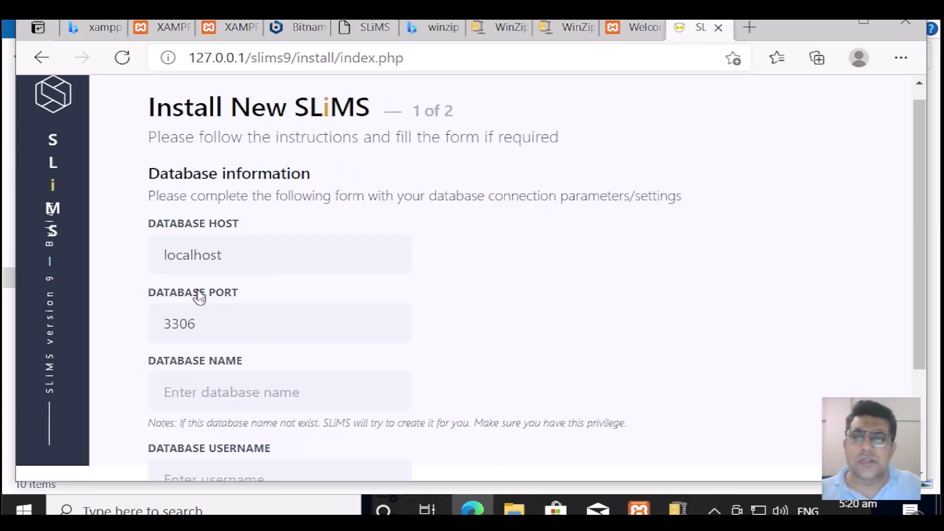
scroll(357, 364, down, 2)
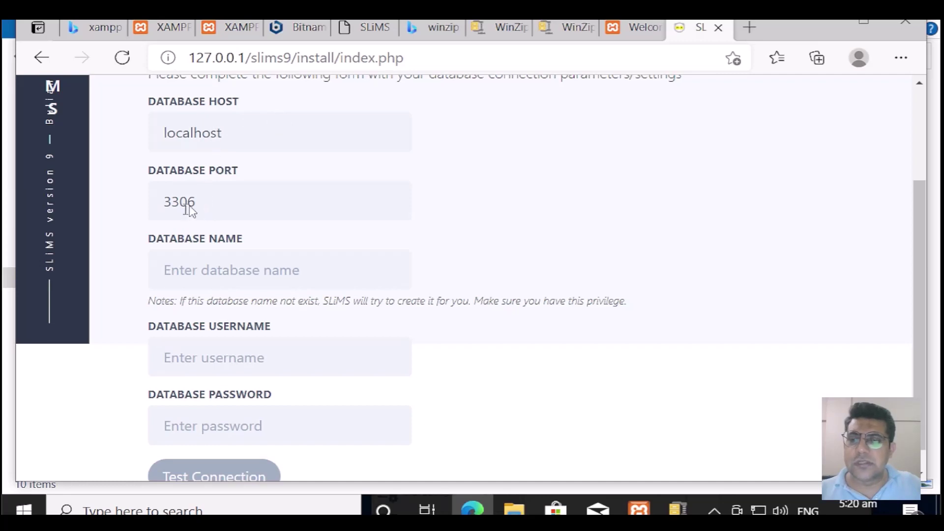
click(228, 274)
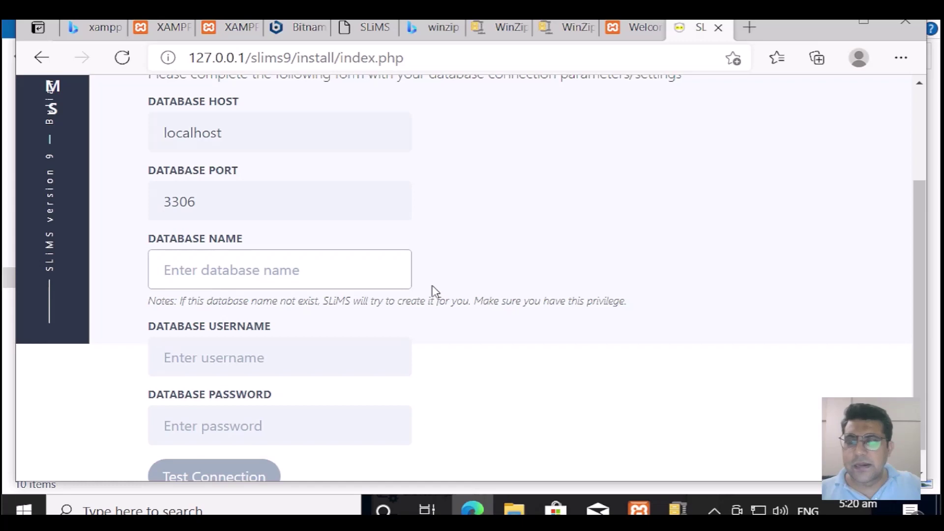
text(sli)
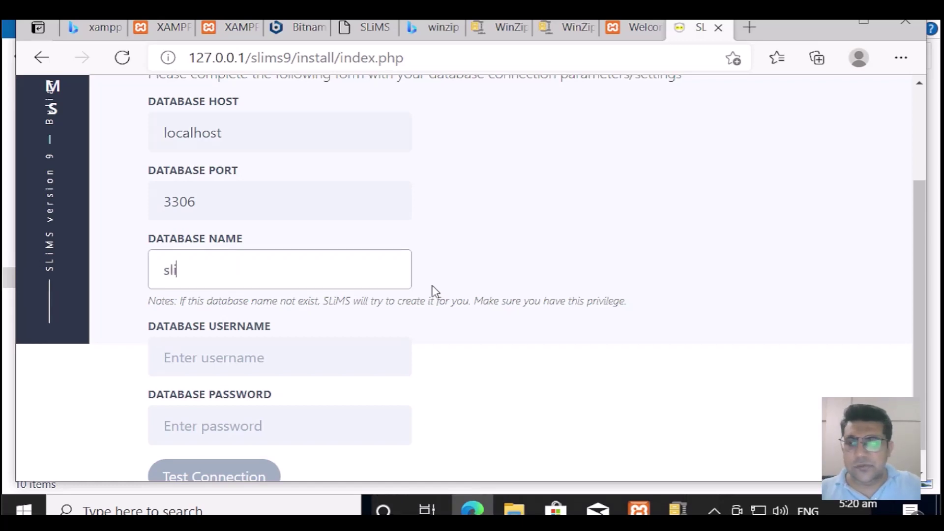
text(ms9)
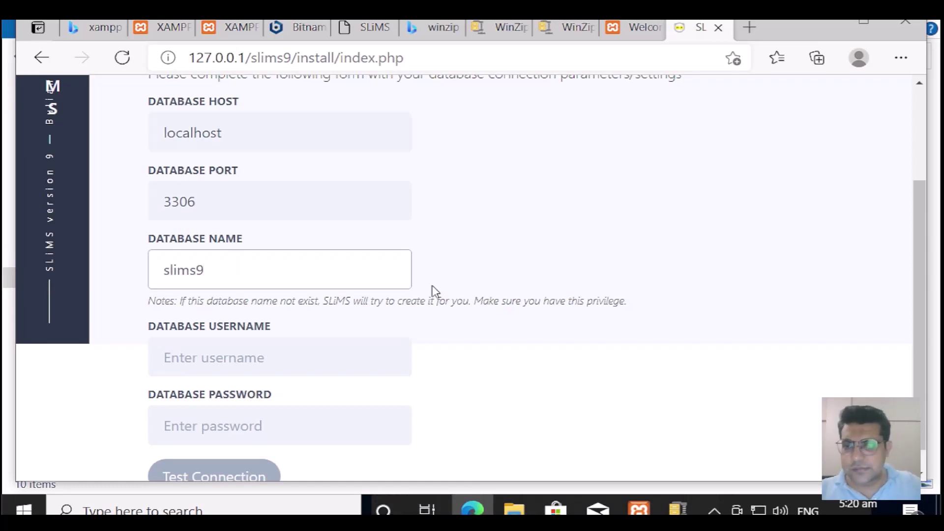
scroll(433, 291, down, 1)
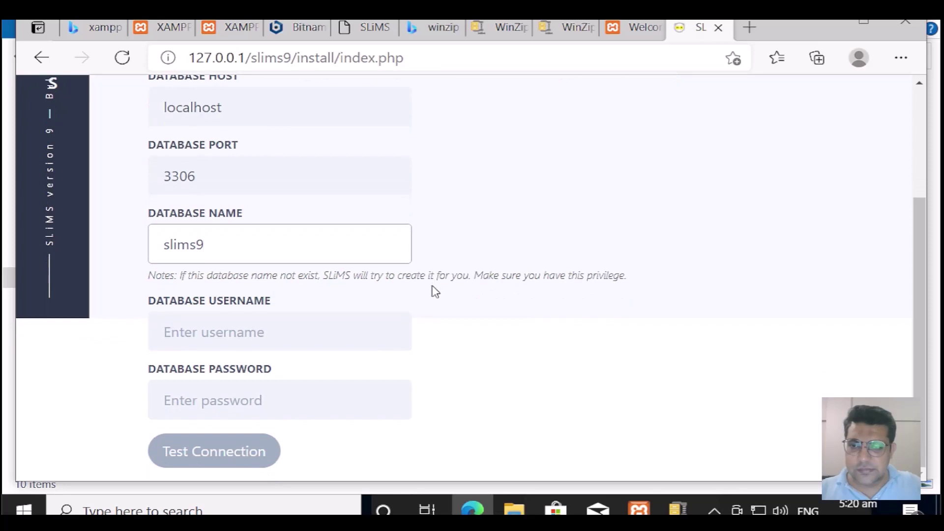
click(243, 340)
text(root)
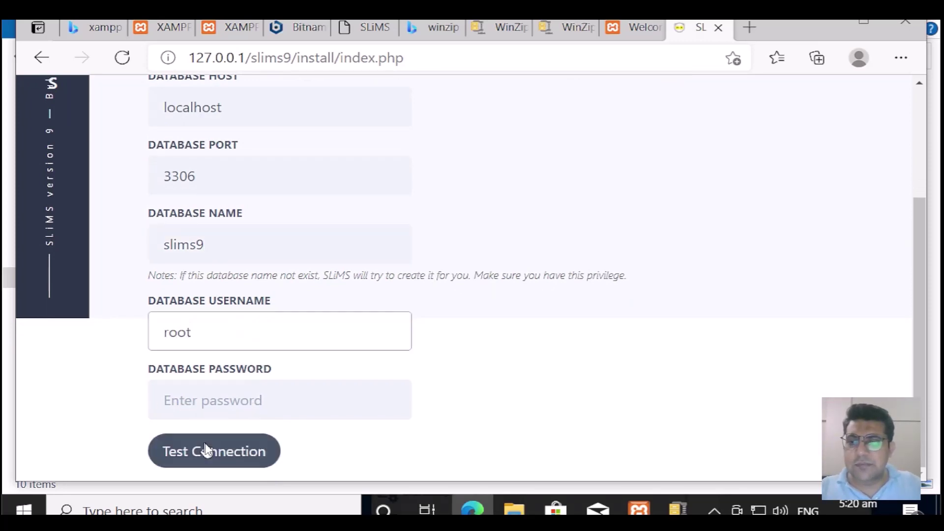
click(209, 451)
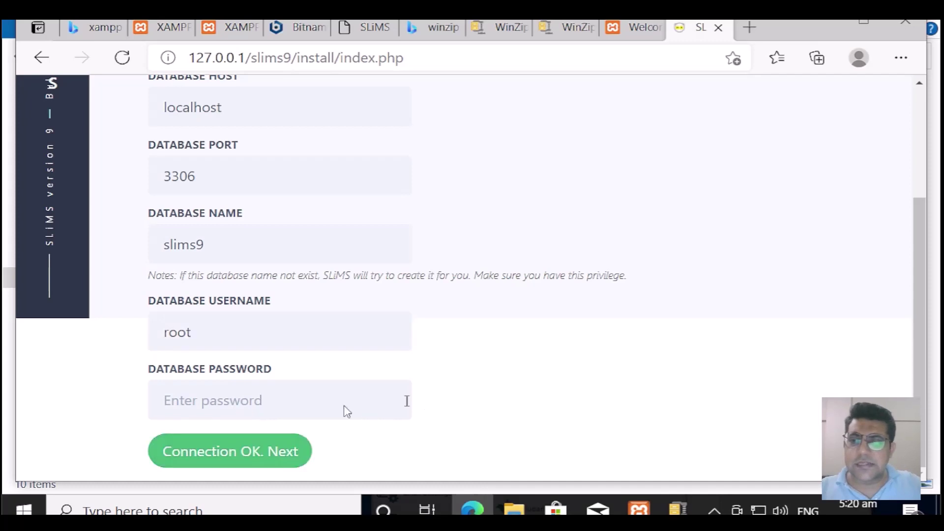
click(305, 462)
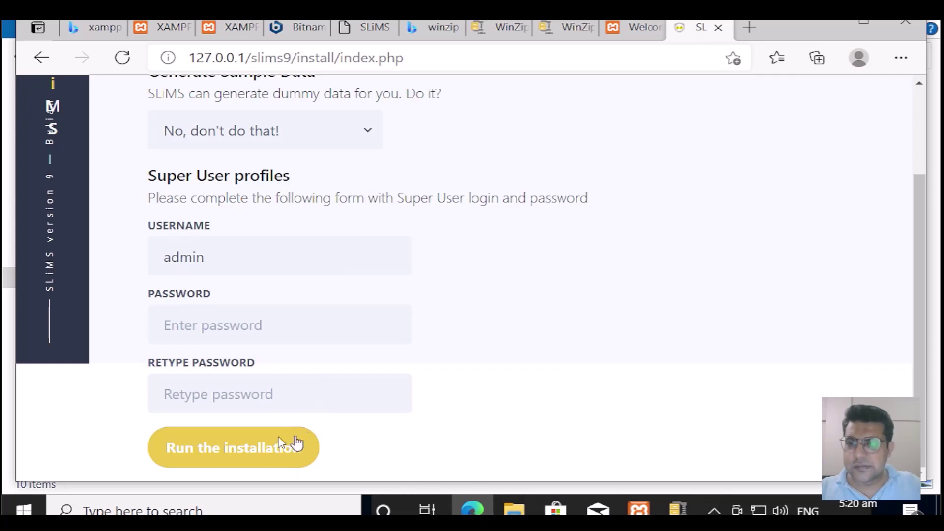
Step: Replace the default admin username with the user's own name and enter a password twice
click(205, 260)
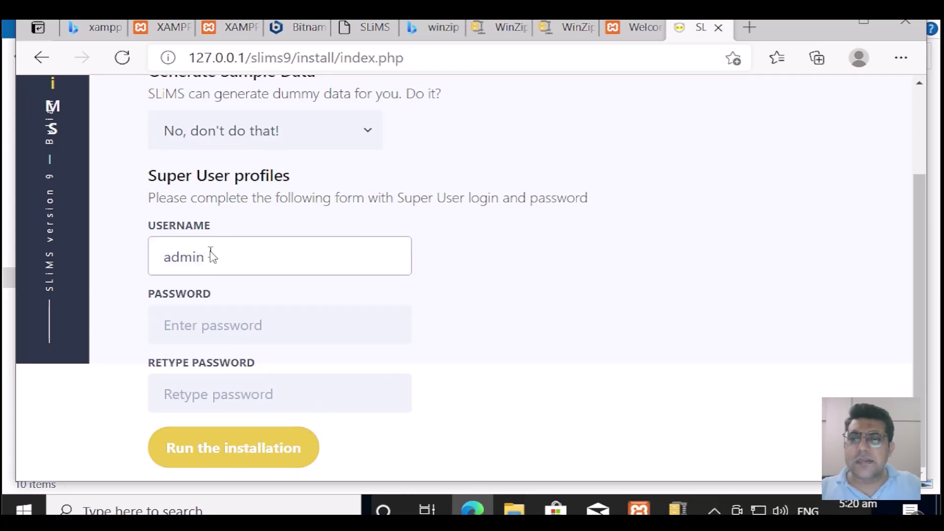
drag(211, 256, 154, 256)
text(fu)
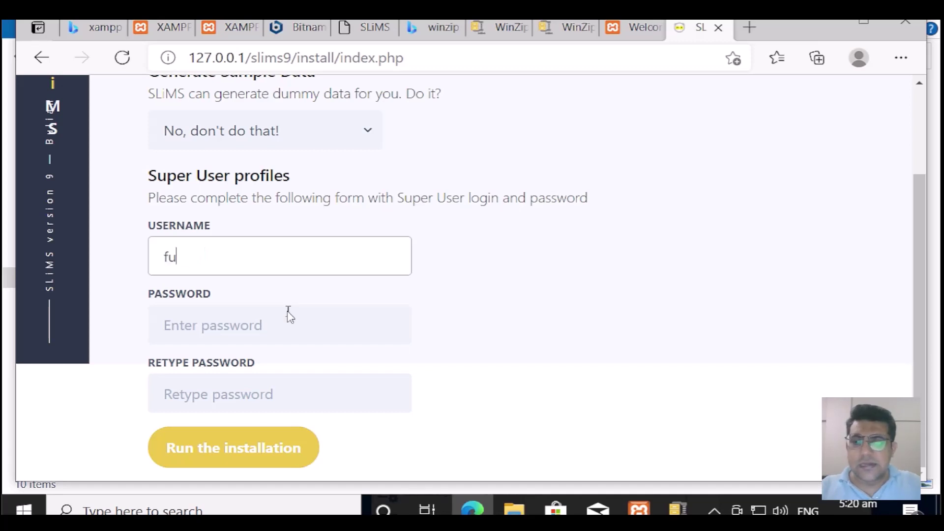
text(rrukh)
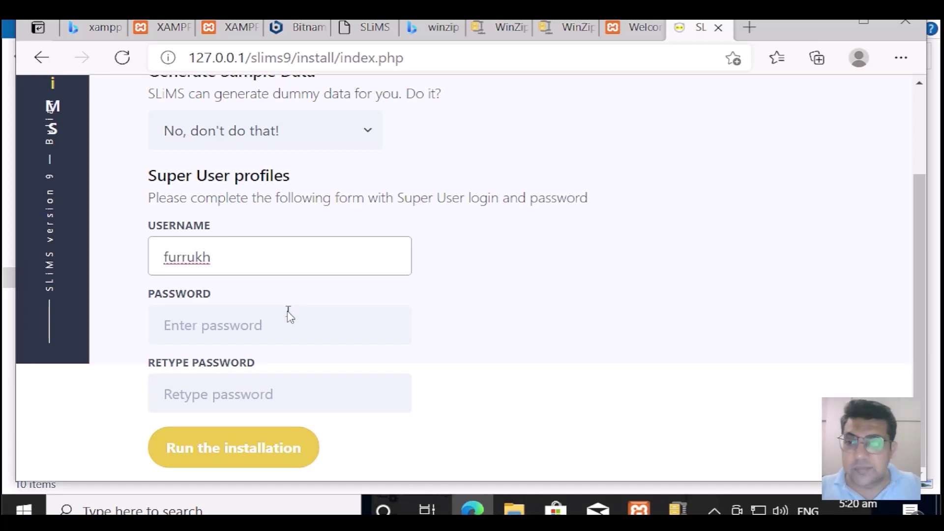
click(271, 326)
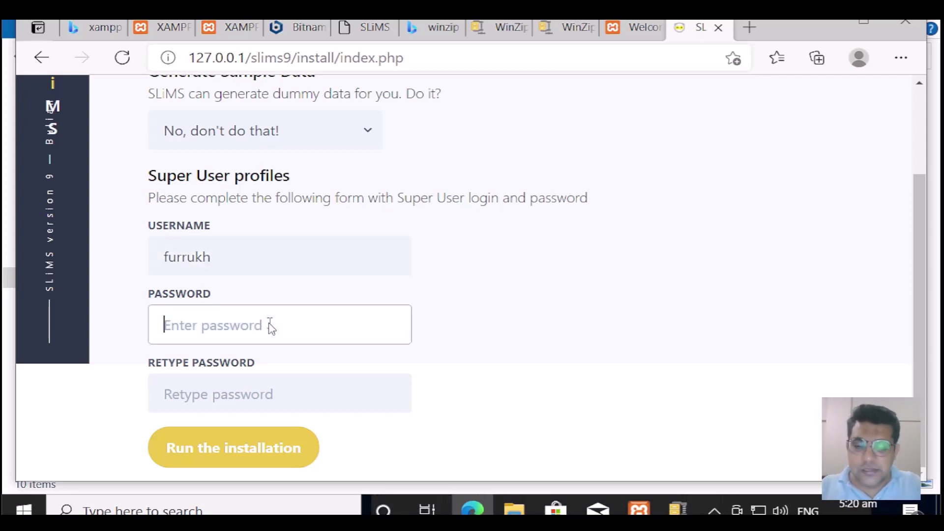
text(123456)
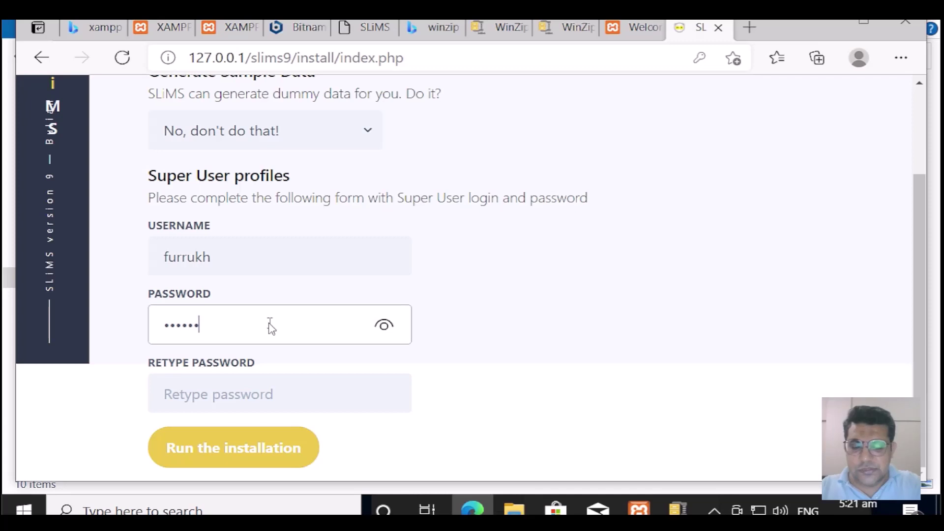
key(BackSpace)
key(BackSpace)
key(BackSpace)
key(BackSpace)
key(BackSpace)
key(BackSpace)
text(•)
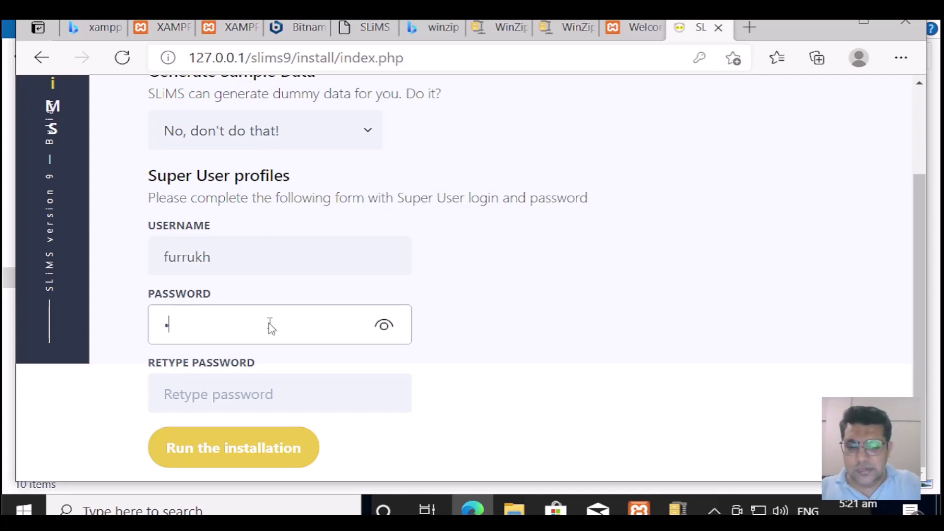
text(•••••)
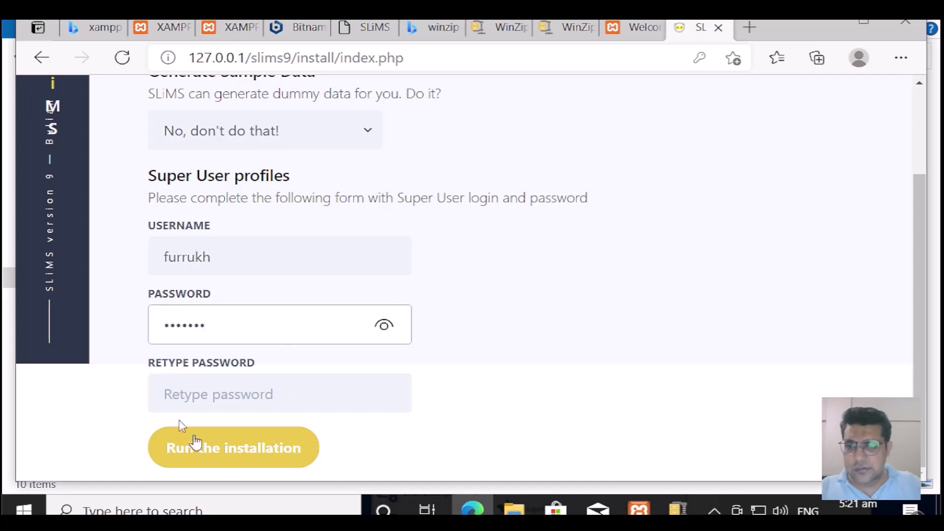
click(188, 405)
text(•••)
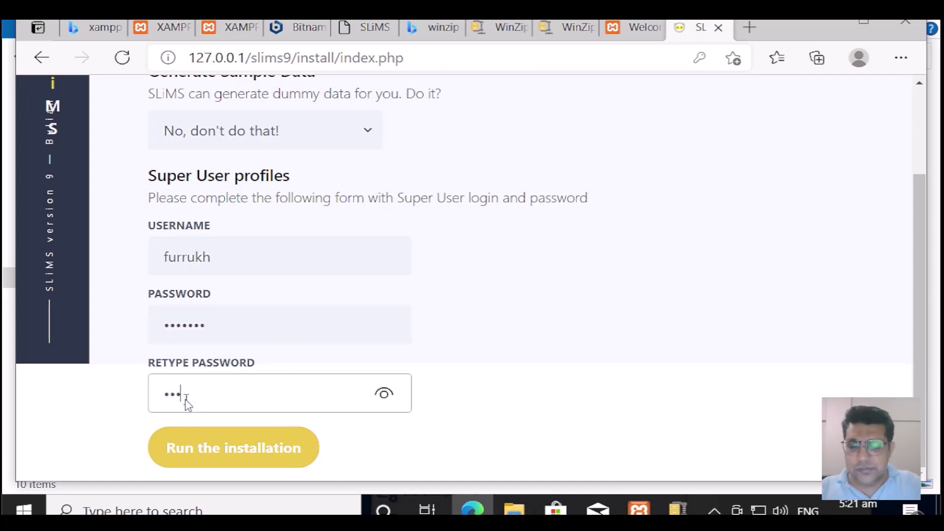
text(••••)
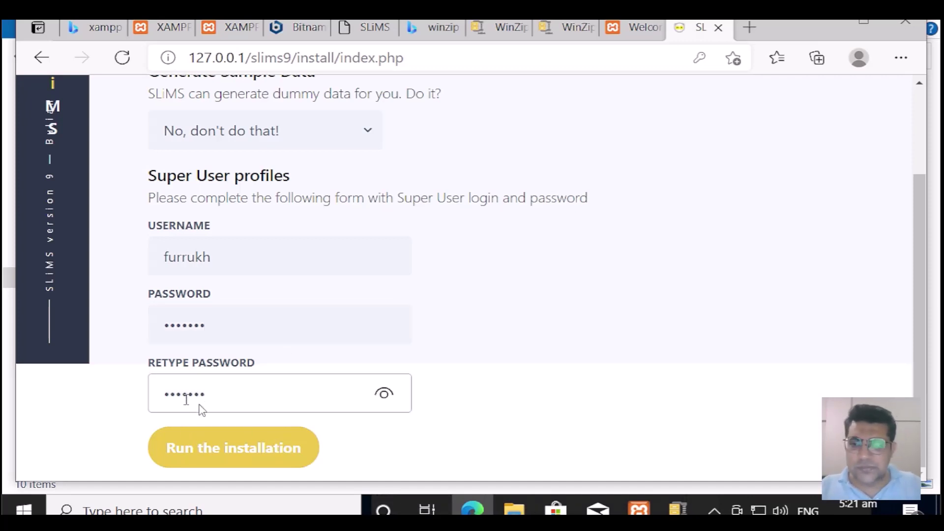
Step: Run the SLiMS installation, save the login in Edge, and open the new Senayan home page
click(253, 444)
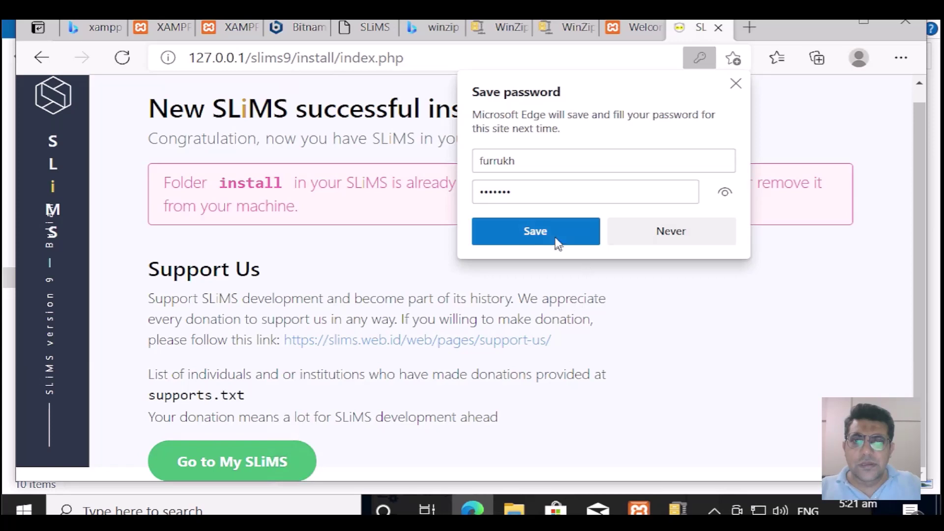
click(557, 241)
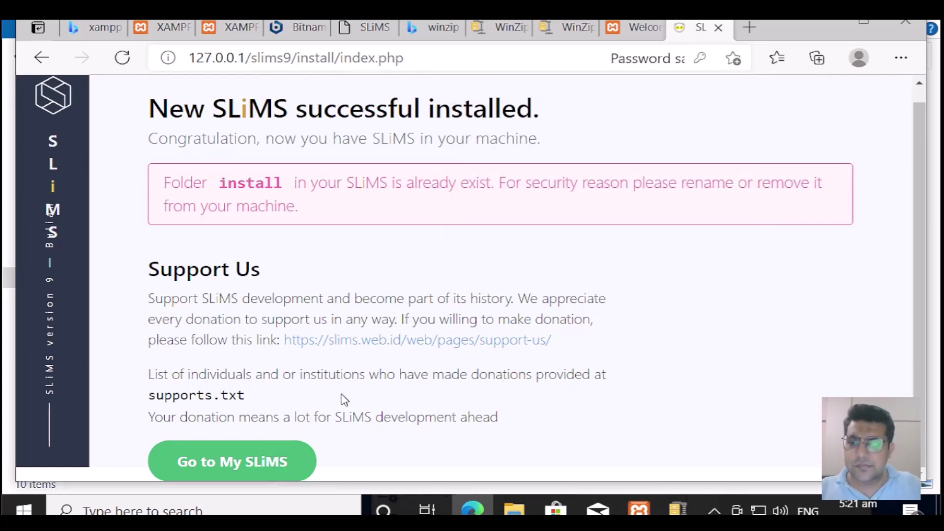
click(228, 468)
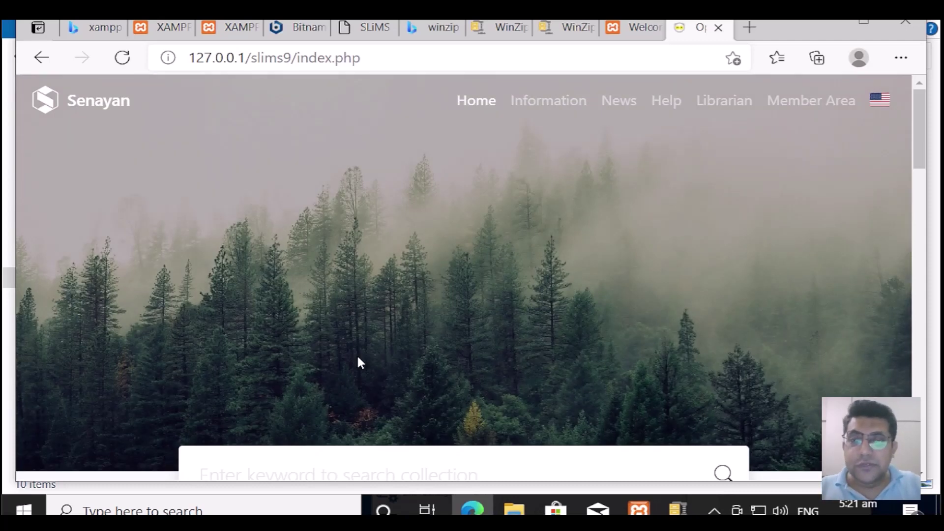
Step: Scroll the Senayan home page, then view the Information, News, Help and Librarian pages
scroll(357, 358, down, 4)
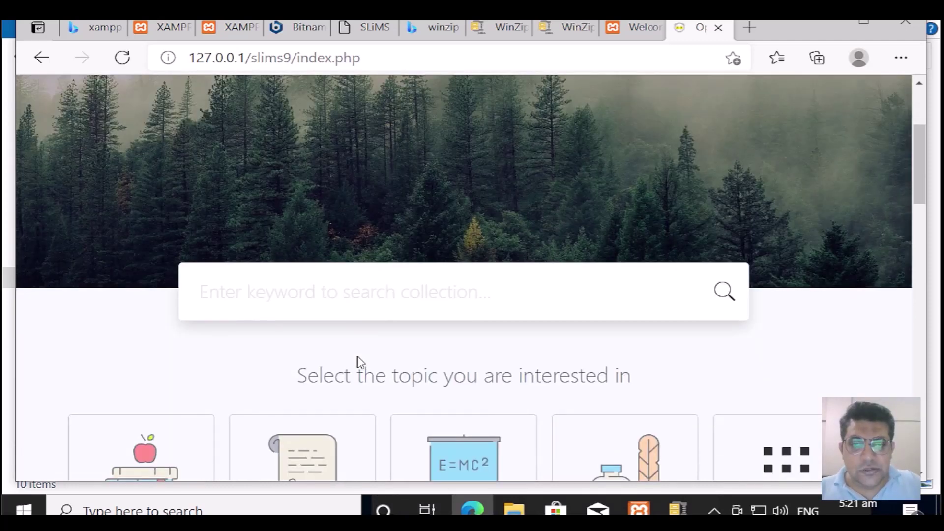
scroll(360, 362, down, 4)
scroll(360, 363, down, 3)
scroll(359, 362, up, 10)
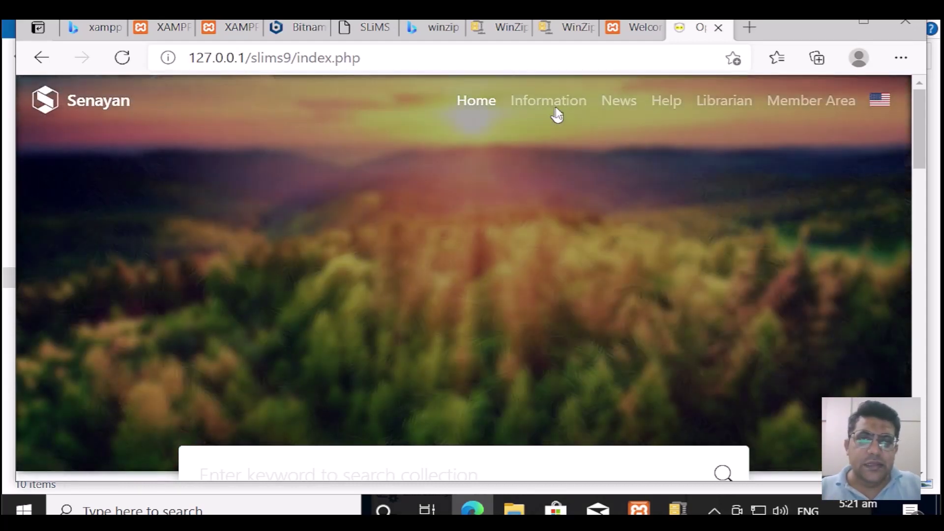
click(556, 107)
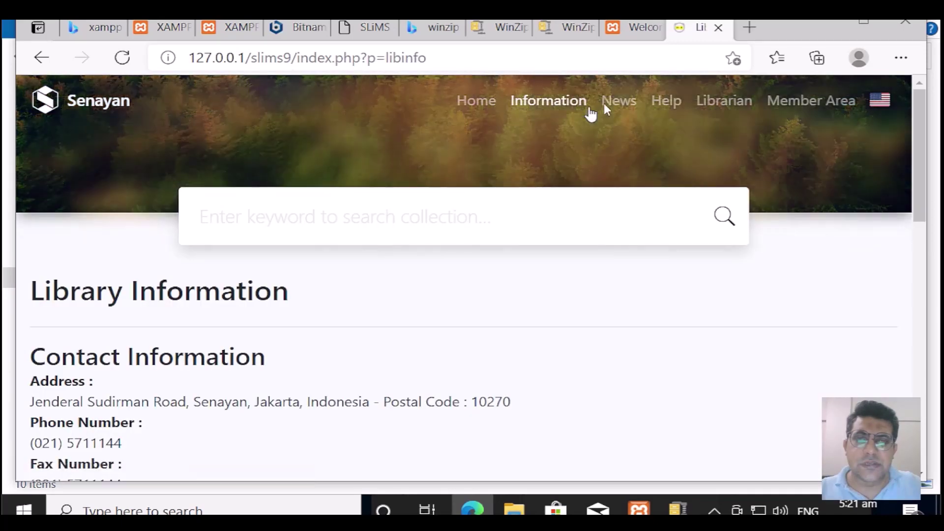
click(613, 104)
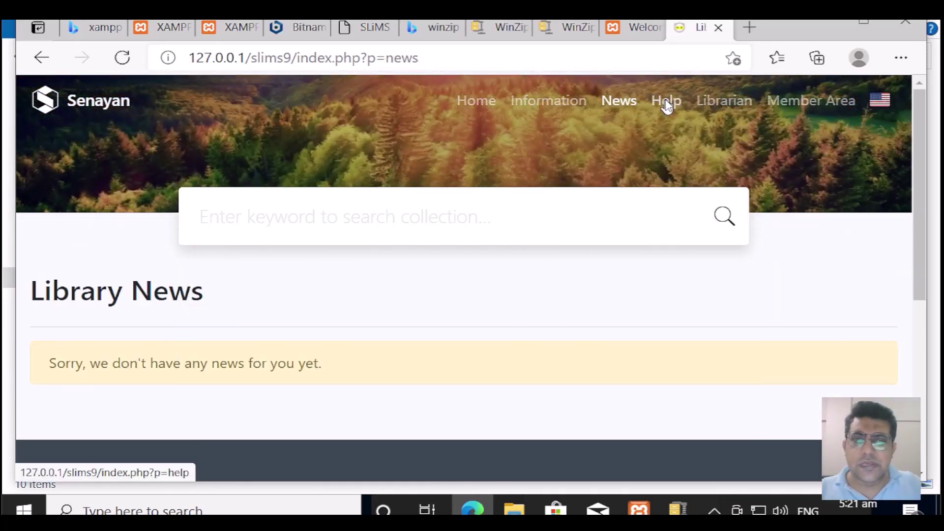
click(667, 106)
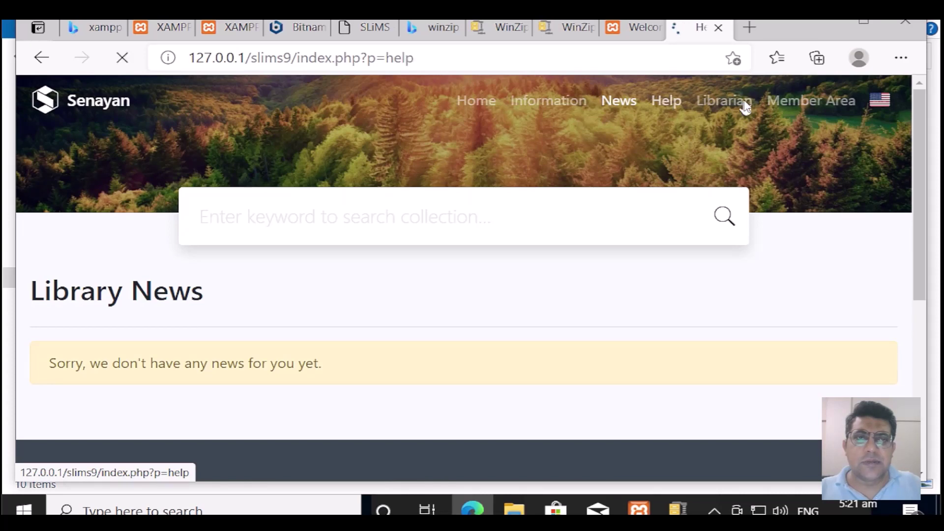
click(741, 103)
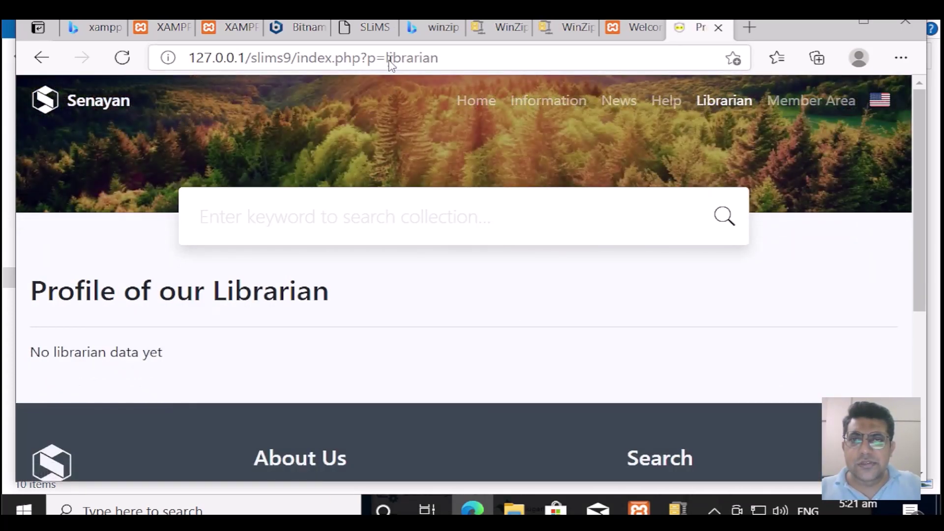
Step: Change the address from index.php?p=librarian to index.php?p=login and load it
click(389, 60)
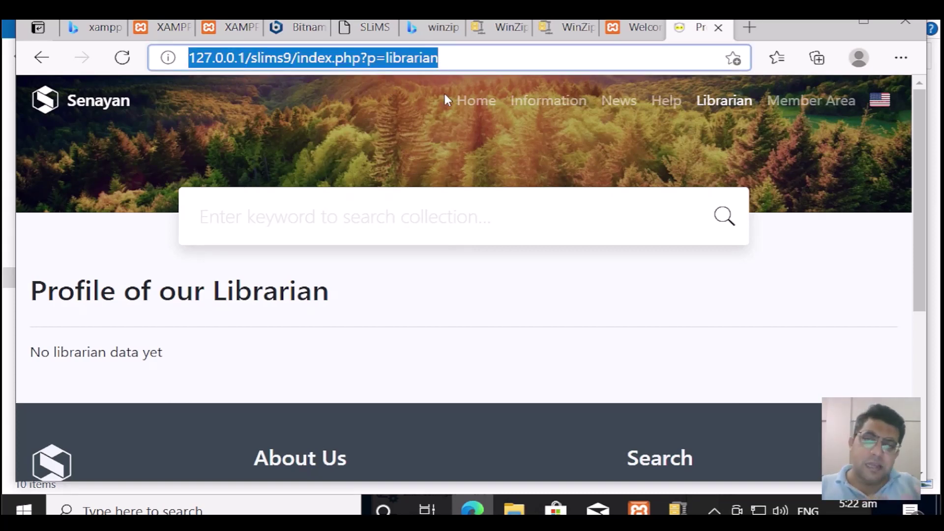
key(Right)
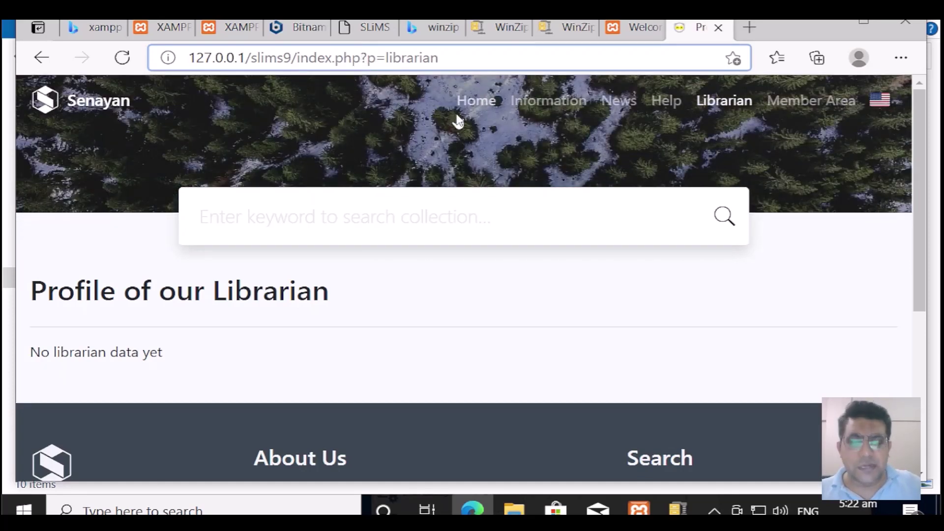
key(Delete)
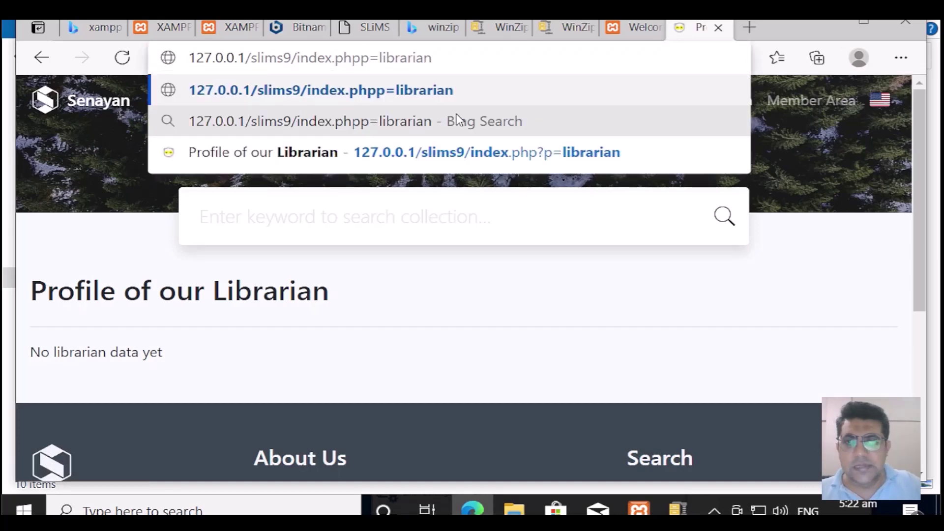
text(?)
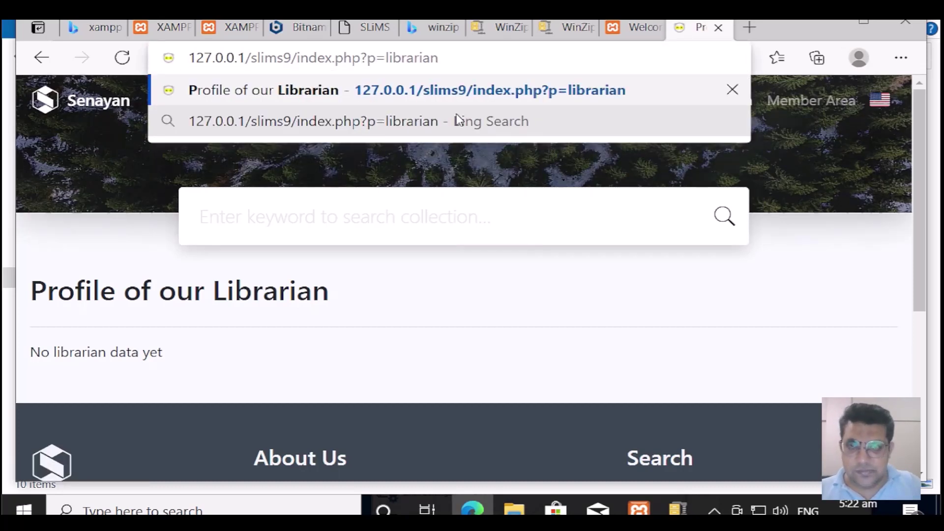
key(shift+Right)
key(shift+Right)
key(shift+Right)
key(shift+Right)
key(shift+Right)
key(shift+Right)
key(shift+Right)
key(Left)
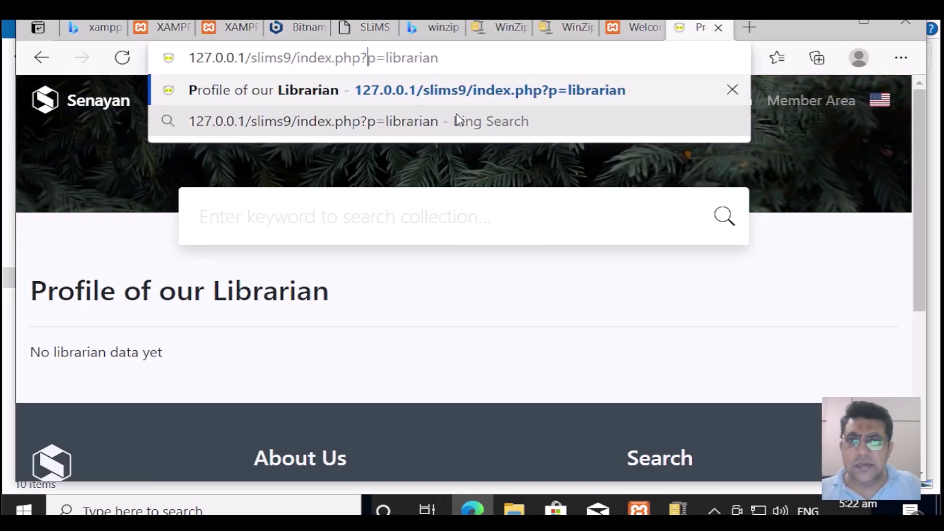
key(shift+Right)
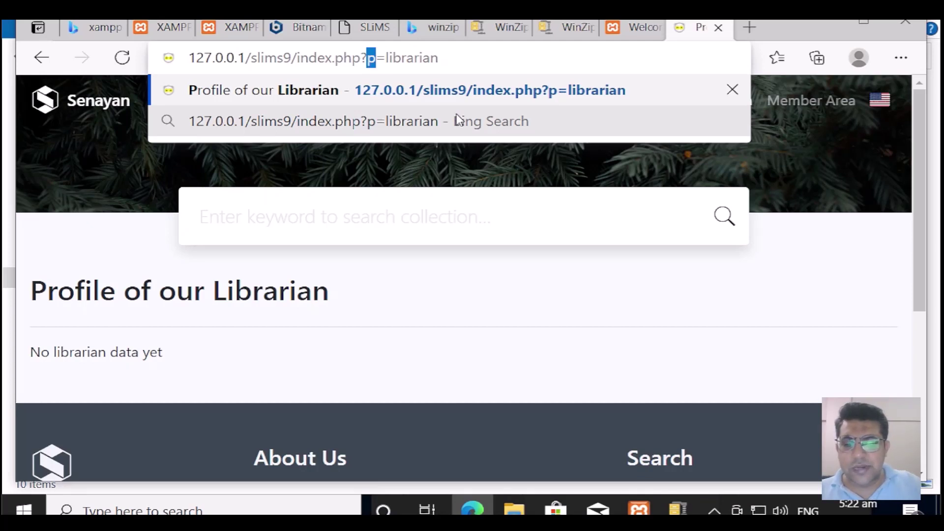
key(Right)
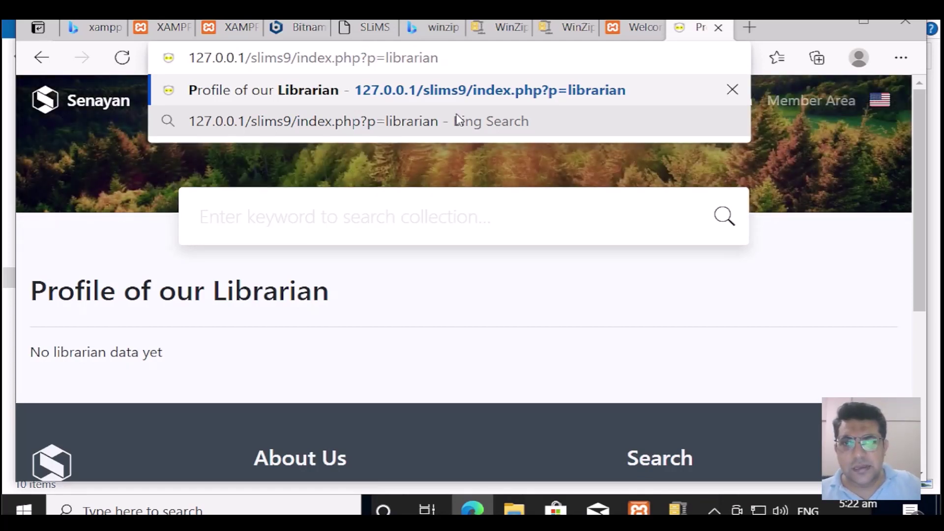
key(shift+Right)
key(shift+Right)
key(shift+Right)
key(shift+Right)
key(shift+Right)
key(shift+Right)
key(shift+Right)
key(shift+Right)
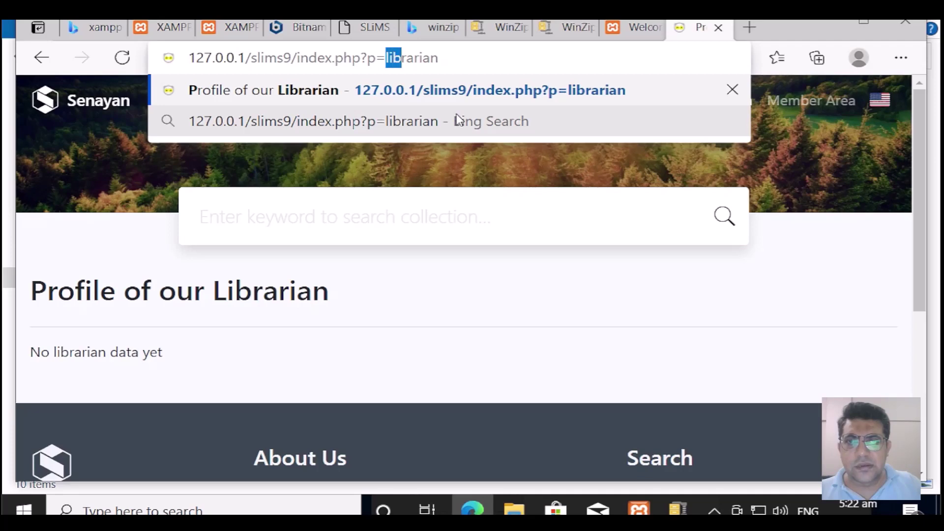
key(shift+Right)
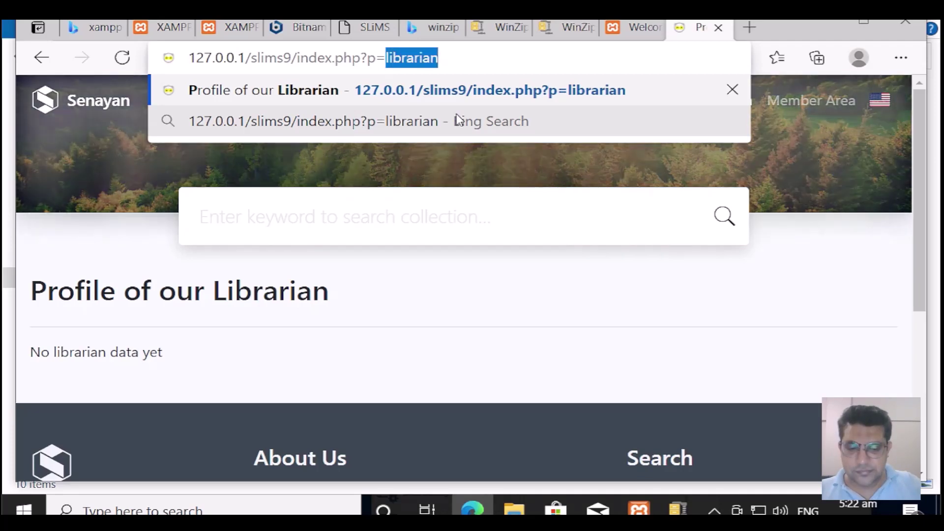
text(login)
key(Return)
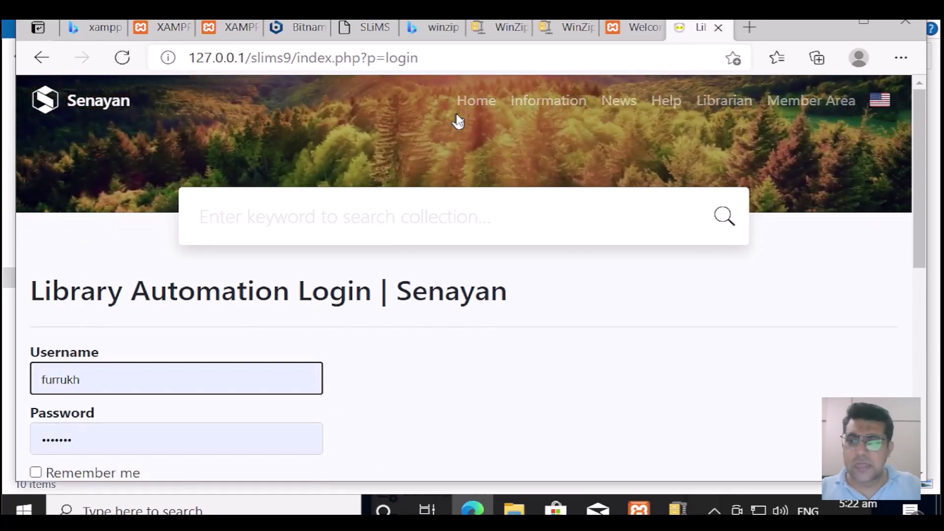
Step: Tick Remember me and log in with the saved super user credentials
scroll(402, 295, down, 2)
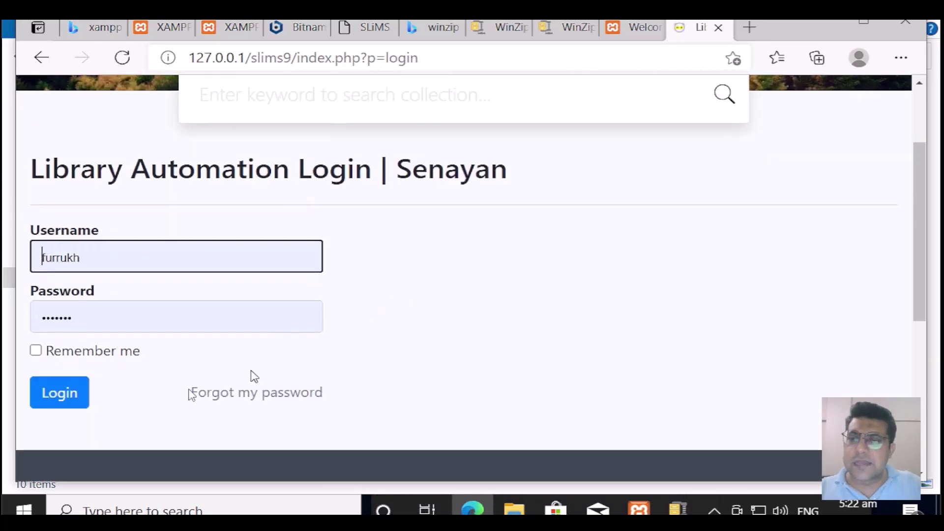
click(84, 358)
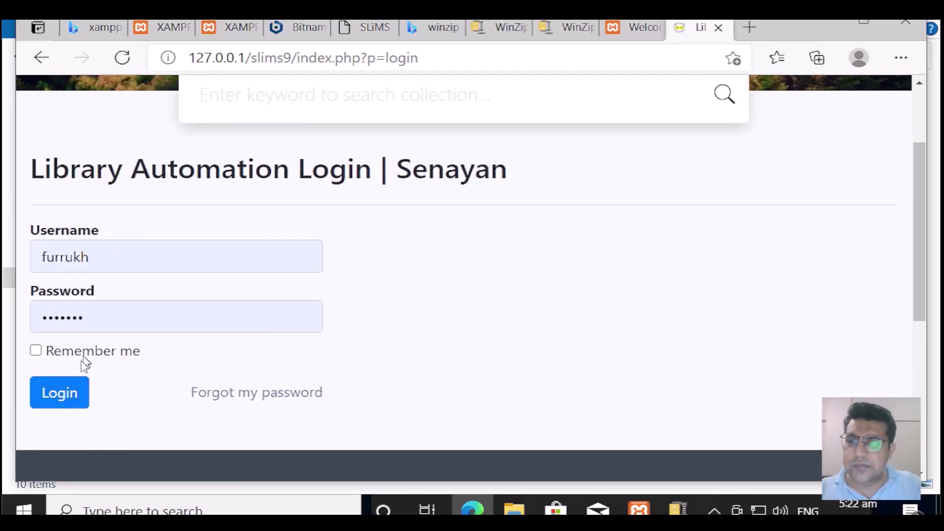
click(64, 394)
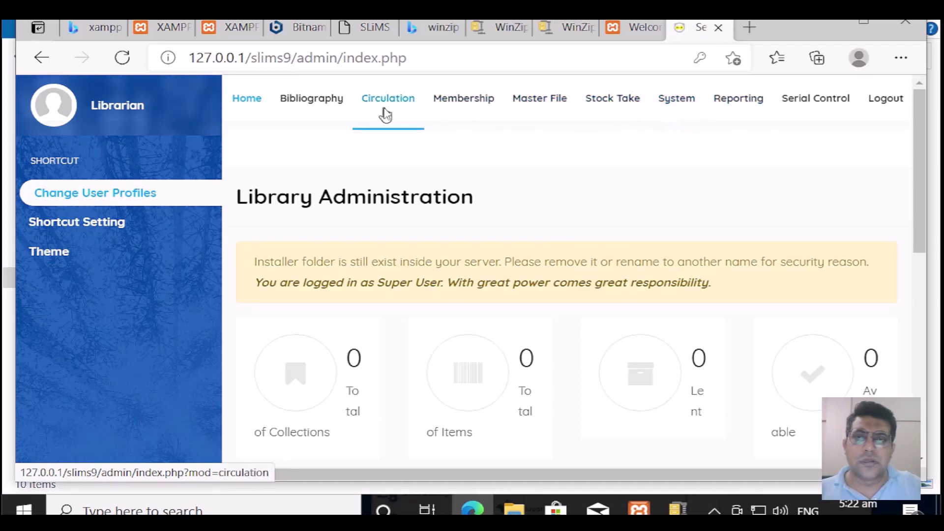
Step: Review the System Configuration settings, then go to the Circulation module
click(675, 99)
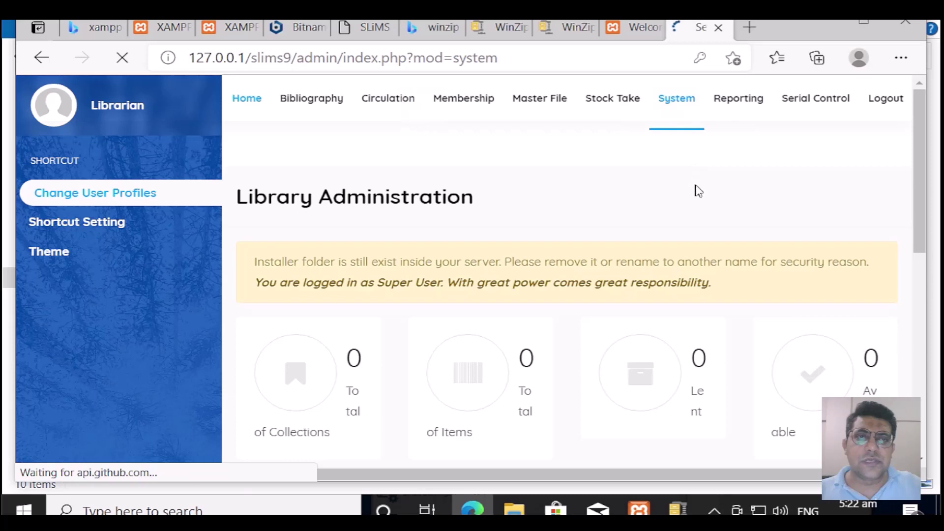
scroll(596, 338, down, 3)
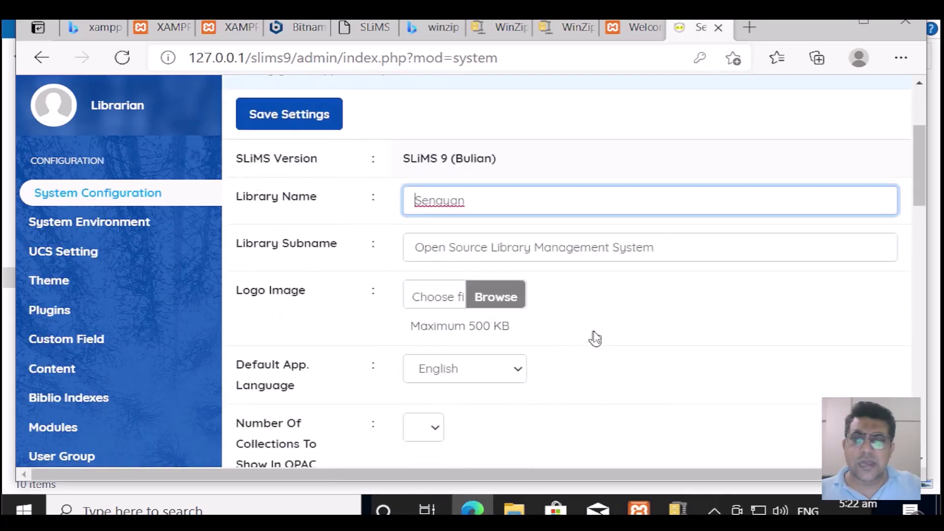
scroll(595, 338, down, 6)
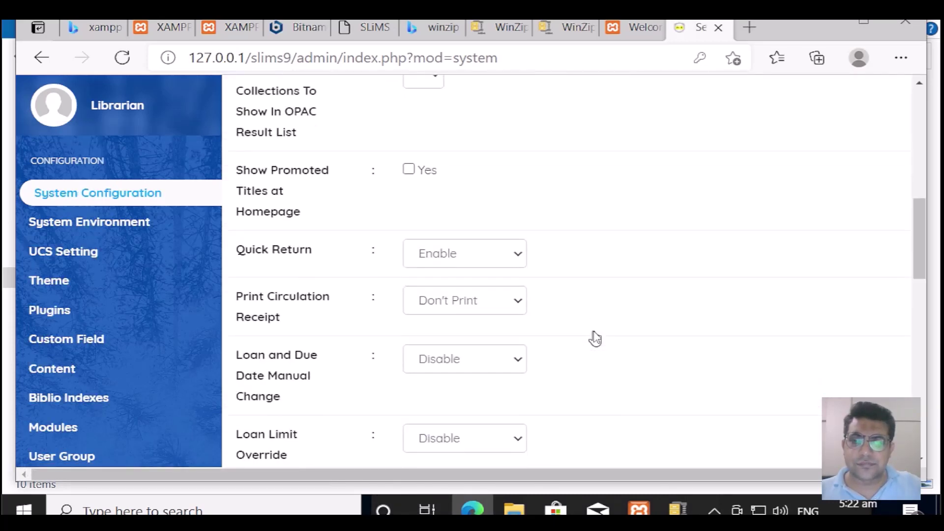
scroll(595, 338, up, 6)
scroll(595, 339, up, 3)
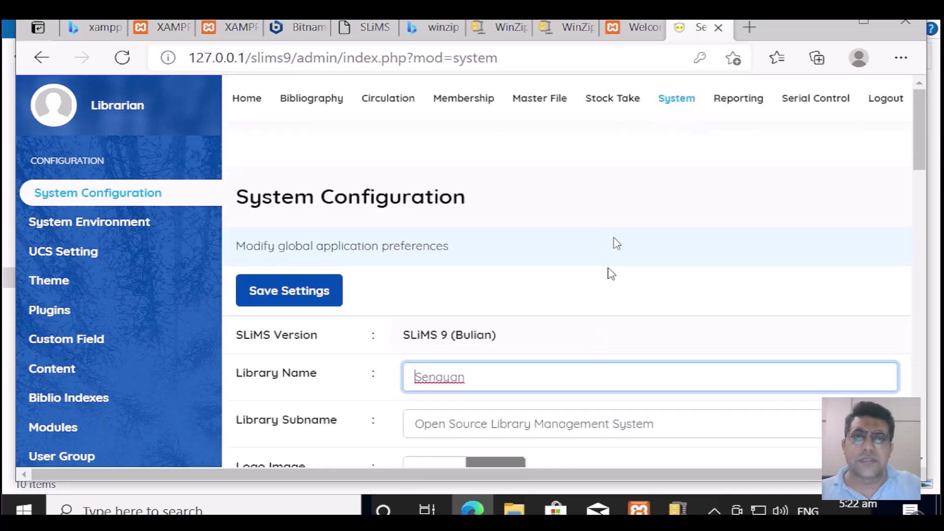
click(392, 110)
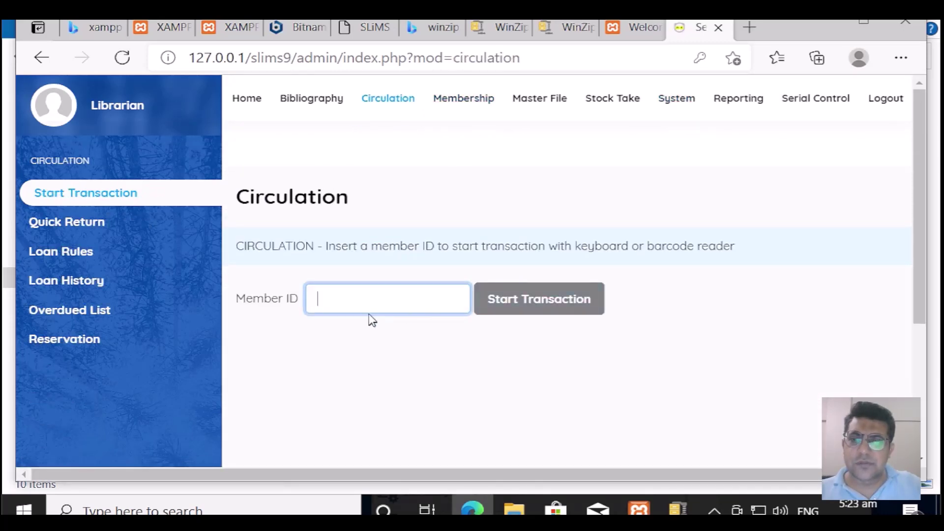
Step: Open the Membership module and scroll through the member list
click(472, 101)
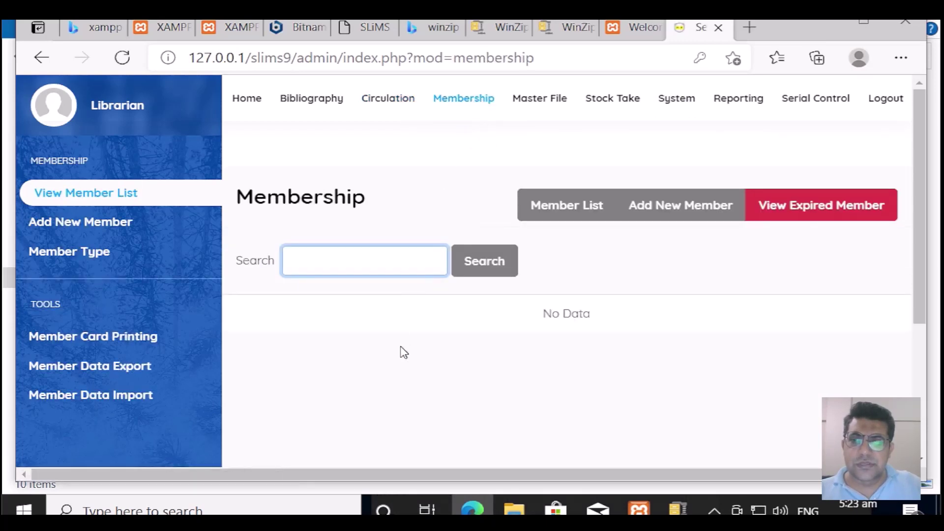
scroll(403, 351, down, 2)
scroll(404, 352, up, 2)
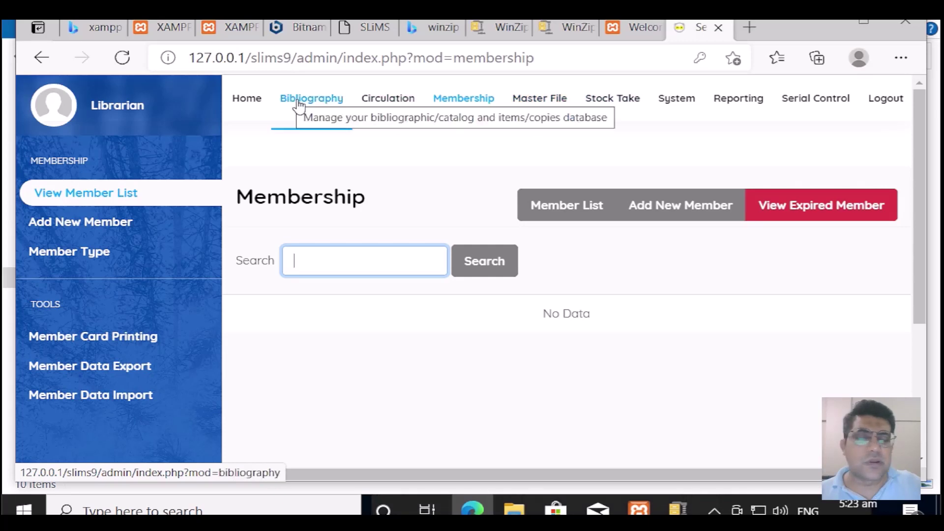
Step: Open Reporting and scroll the Collection Statistic summary, with all totals at 0
click(724, 100)
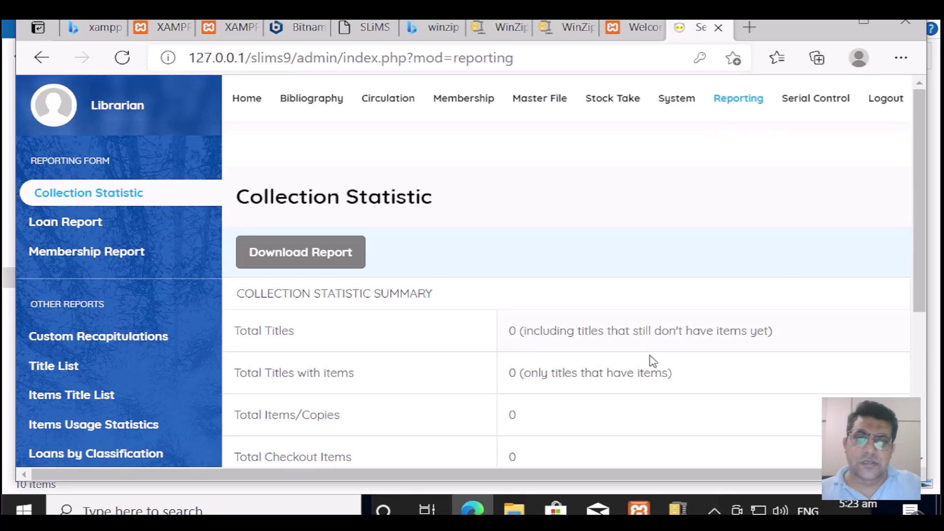
scroll(690, 334, down, 2)
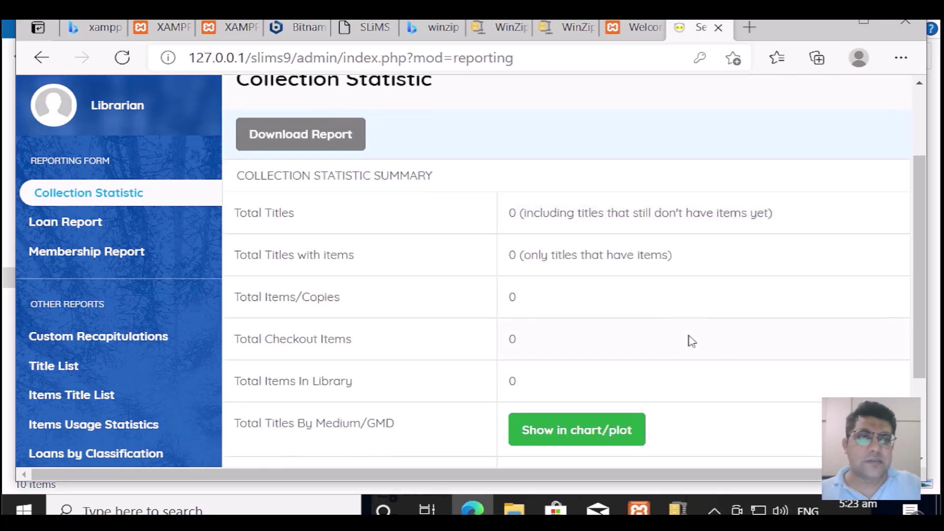
scroll(690, 338, up, 2)
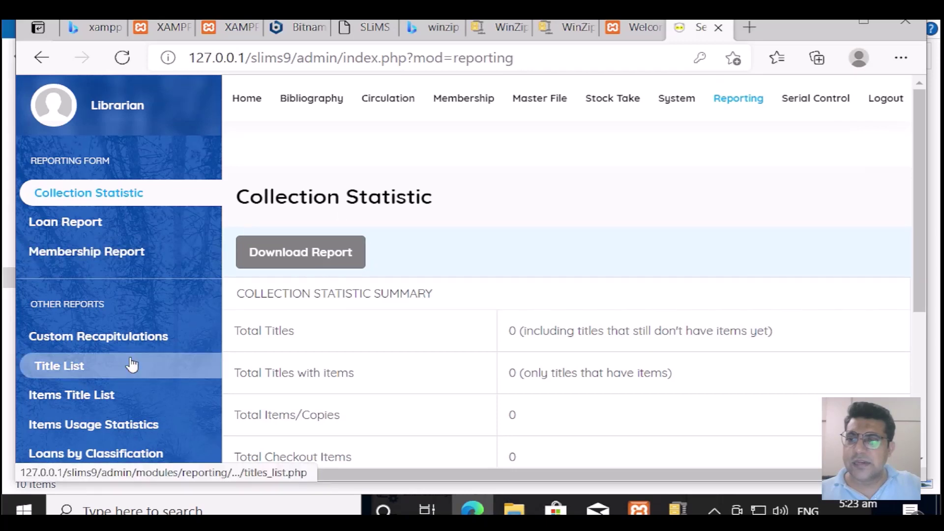
scroll(131, 365, down, 3)
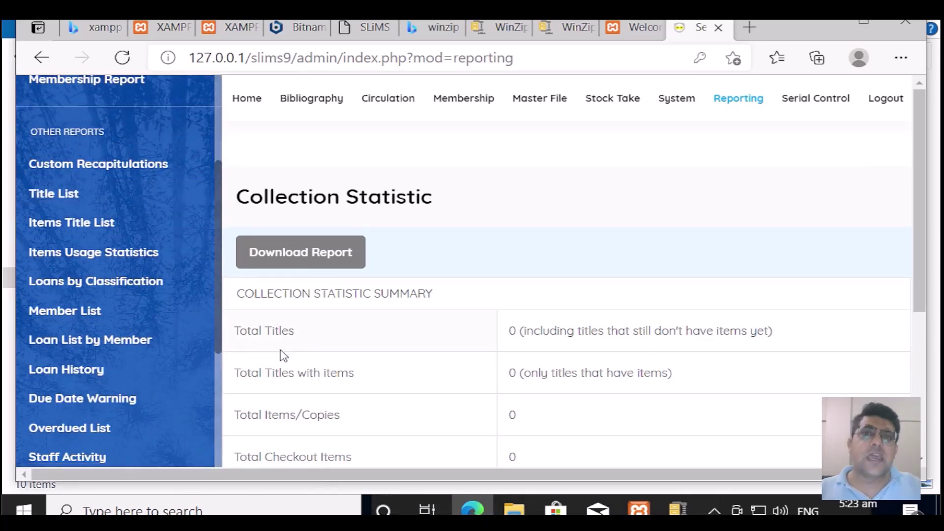